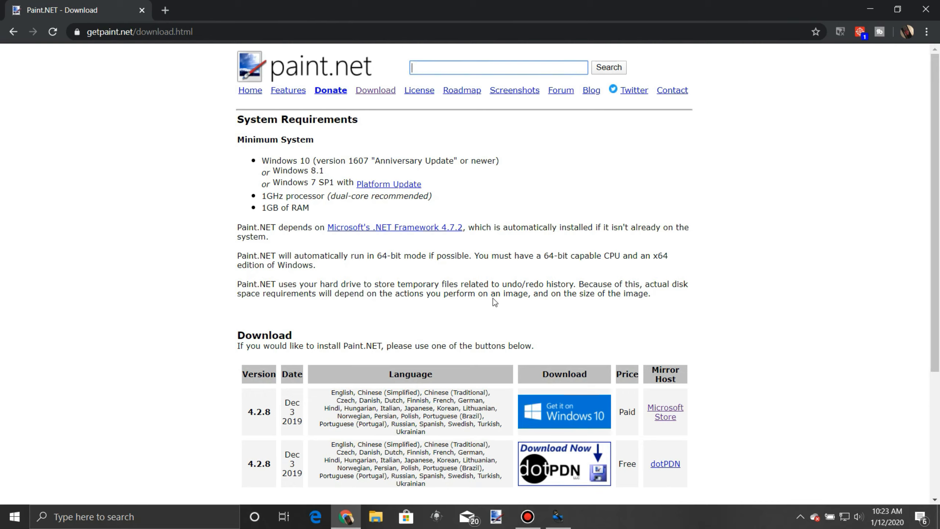
Step: Check the Paint.NET download options, close the browser and open paint.net from the desktop
scroll(303, 415, "down", 3)
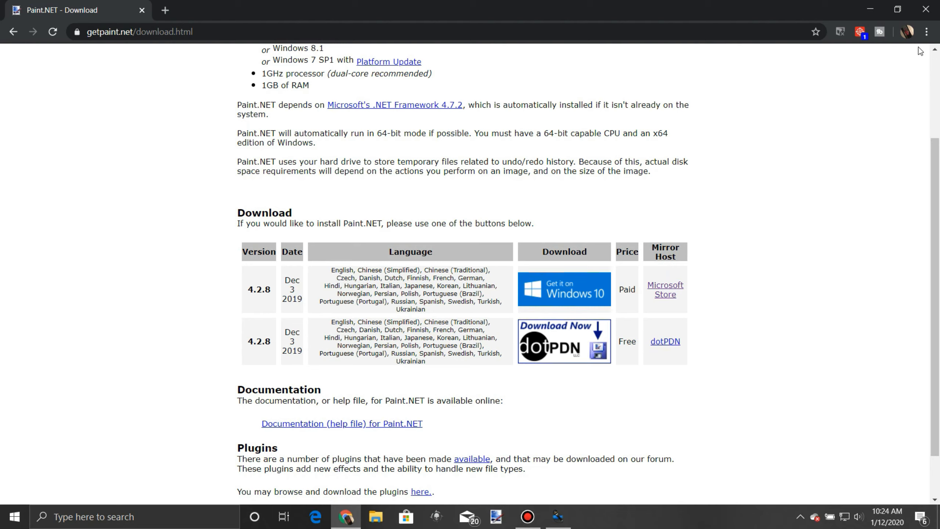
left_click(926, 9)
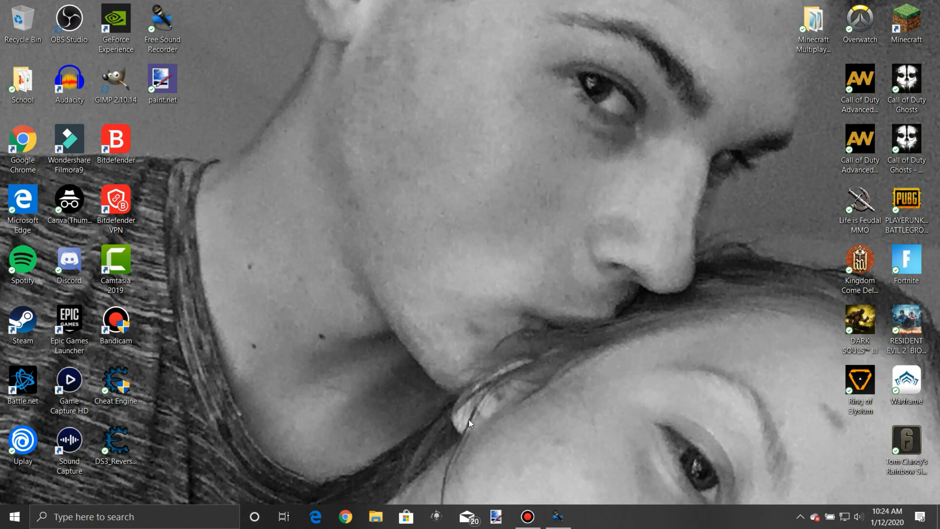
double_click(168, 84)
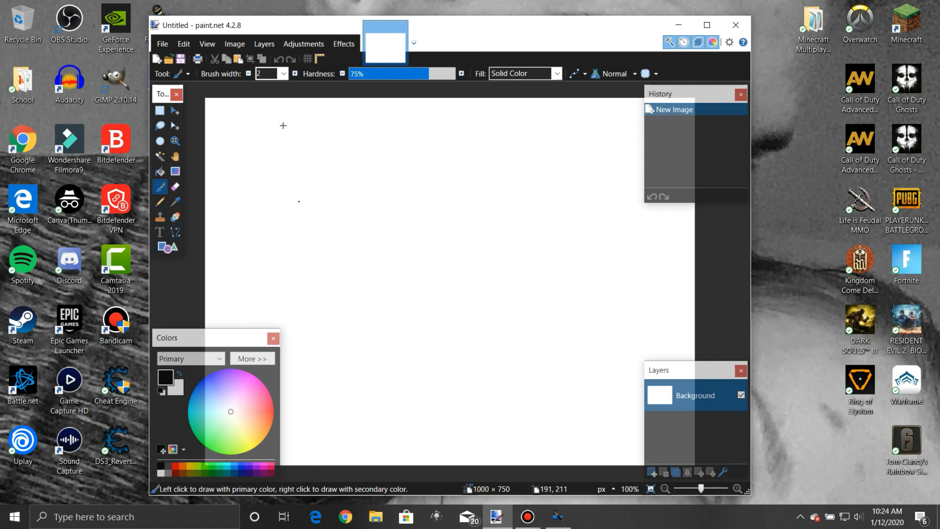
Step: Set the canvas size to 1280 pixels wide and 720 pixels high
left_click(210, 45)
mouse_move(234, 44)
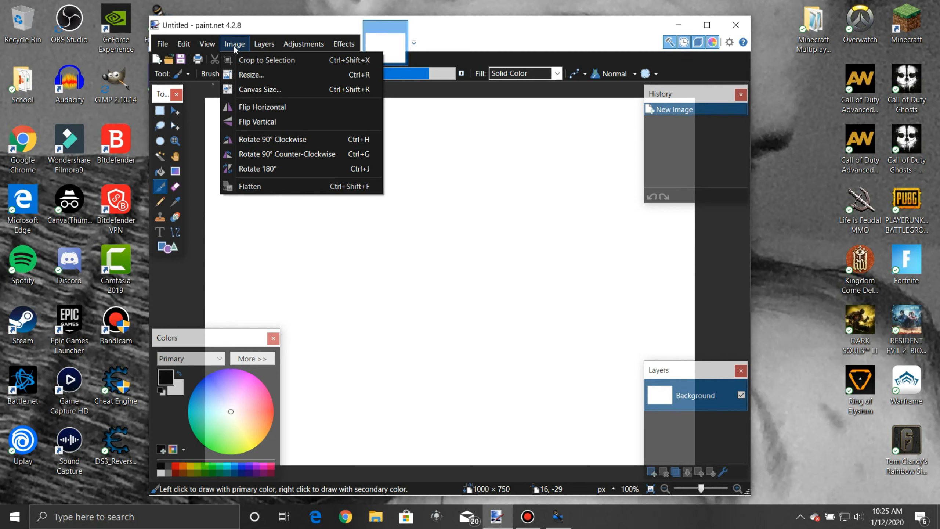
left_click(270, 89)
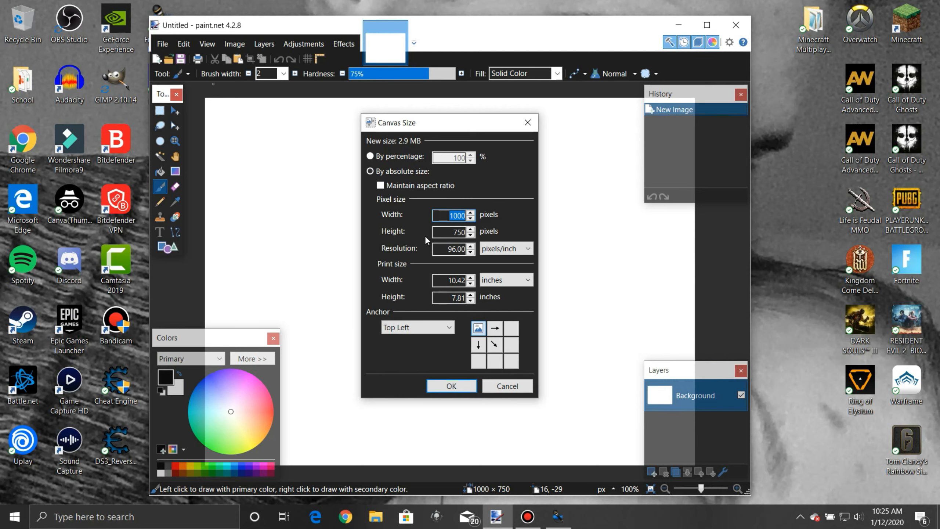
type("1280")
double_click(456, 232)
type("720")
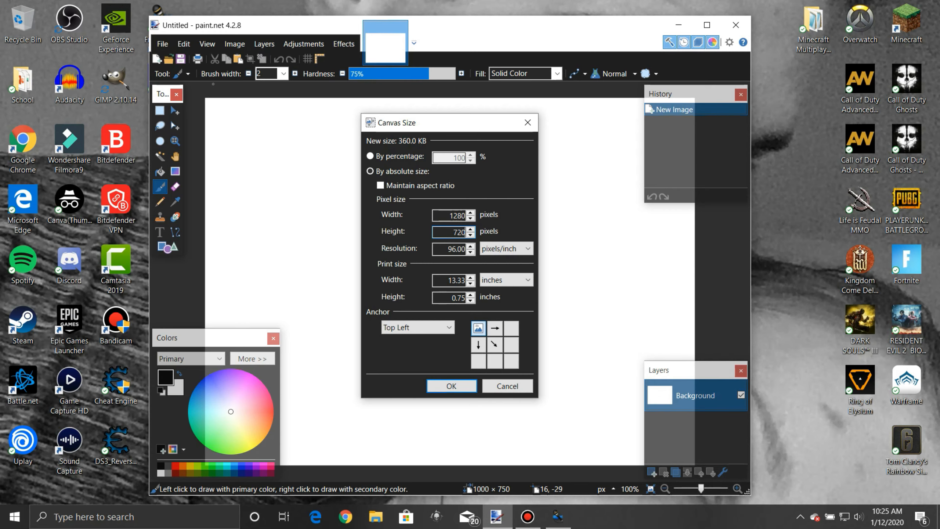
left_click(445, 386)
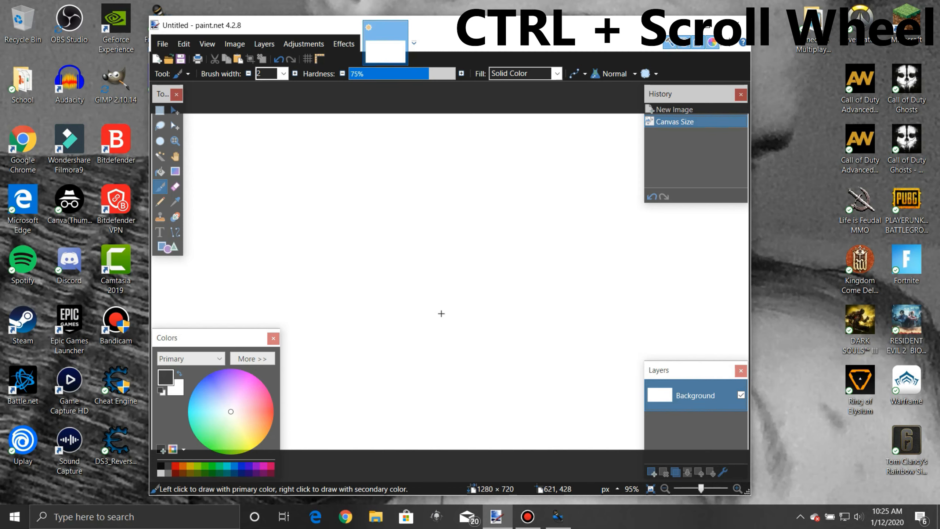
Step: Select the entire white canvas and erase it, leaving the Background layer transparent
scroll(441, 313, "down", 3)
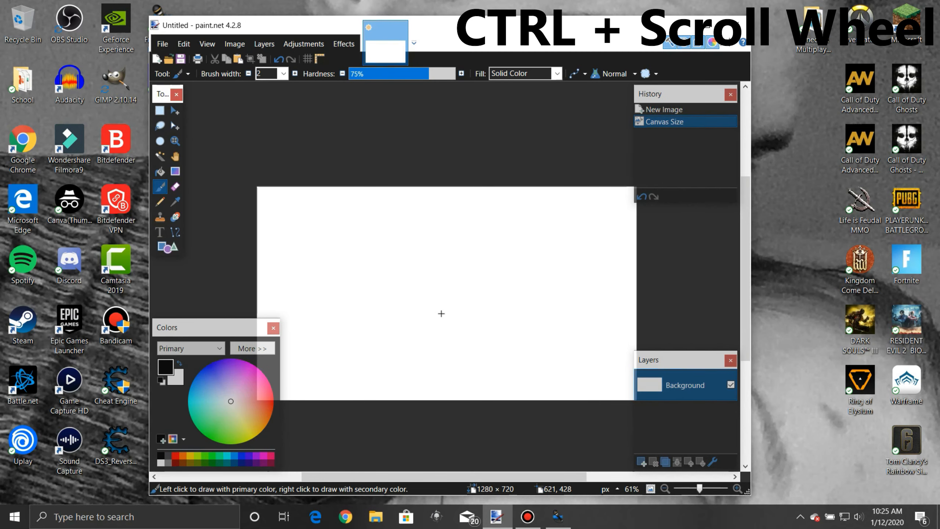
scroll(441, 312, "up", 1)
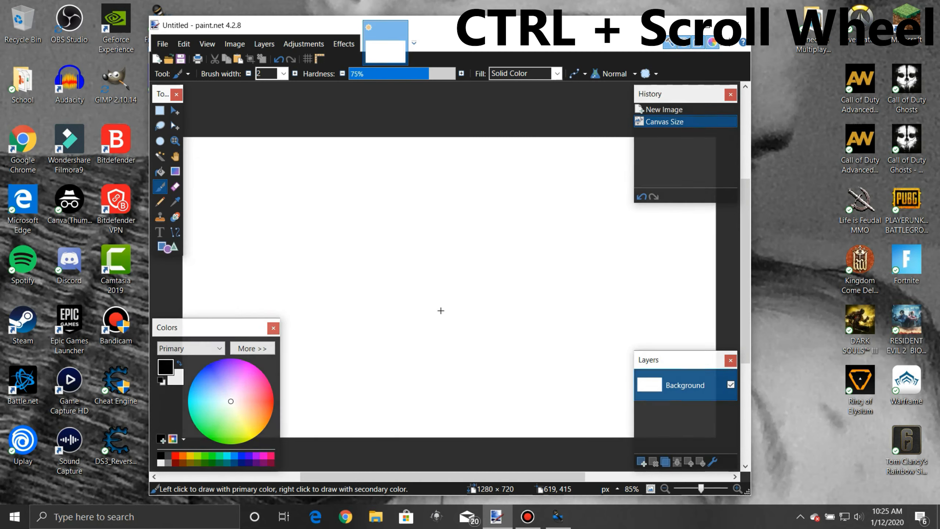
scroll(441, 311, "down", 1)
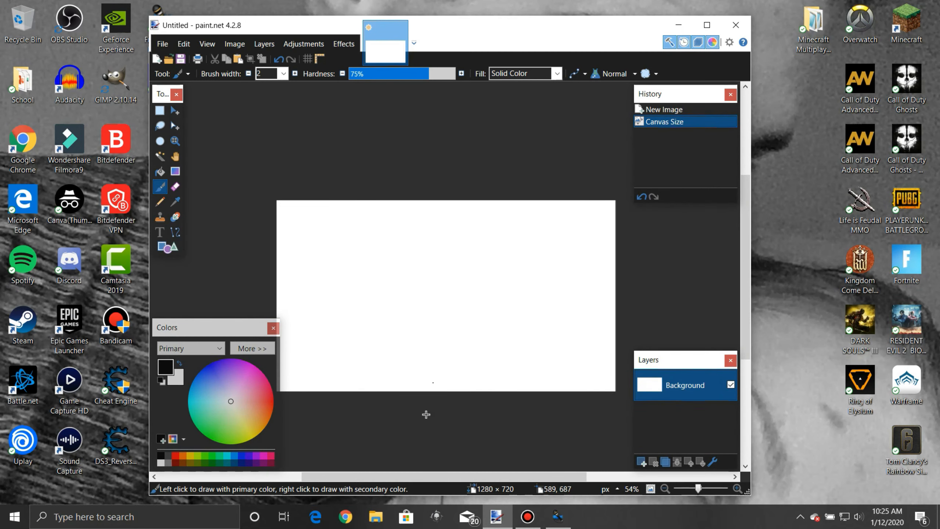
left_click_drag(407, 477, 412, 477)
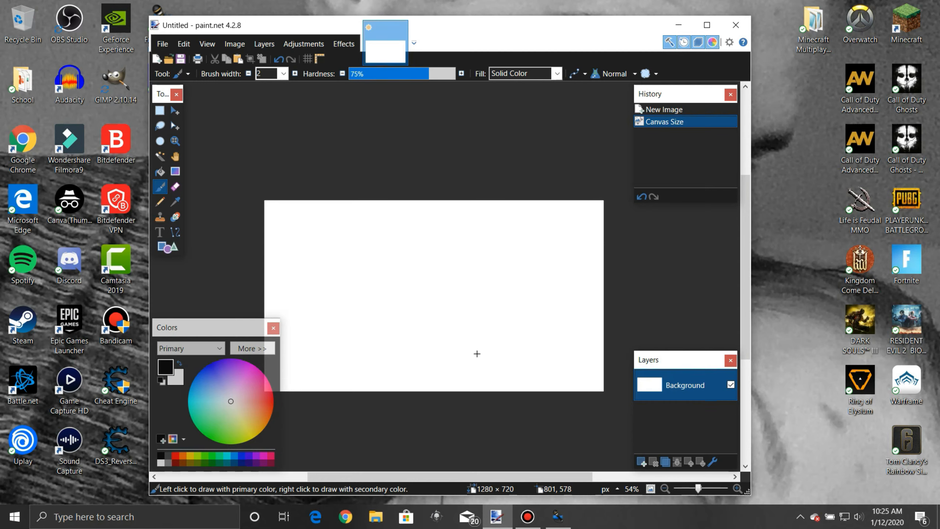
key("ctrl+a")
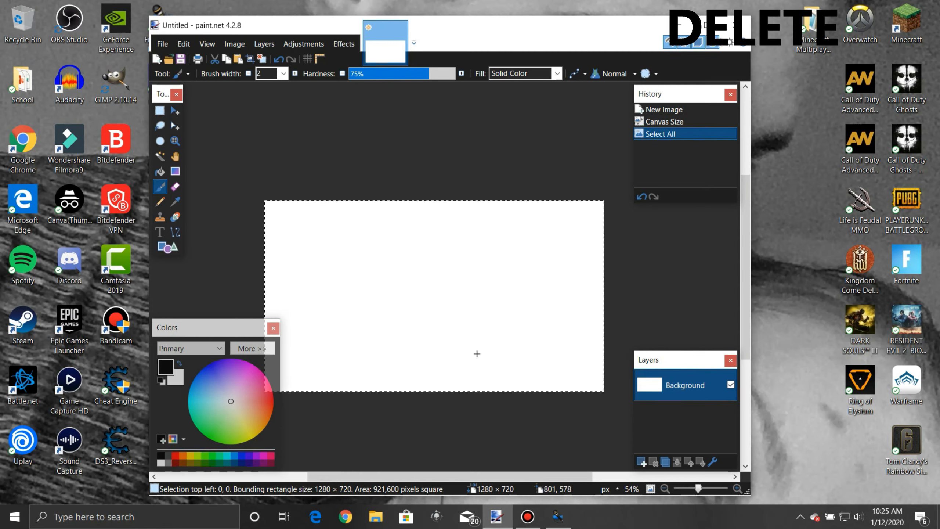
key("Delete")
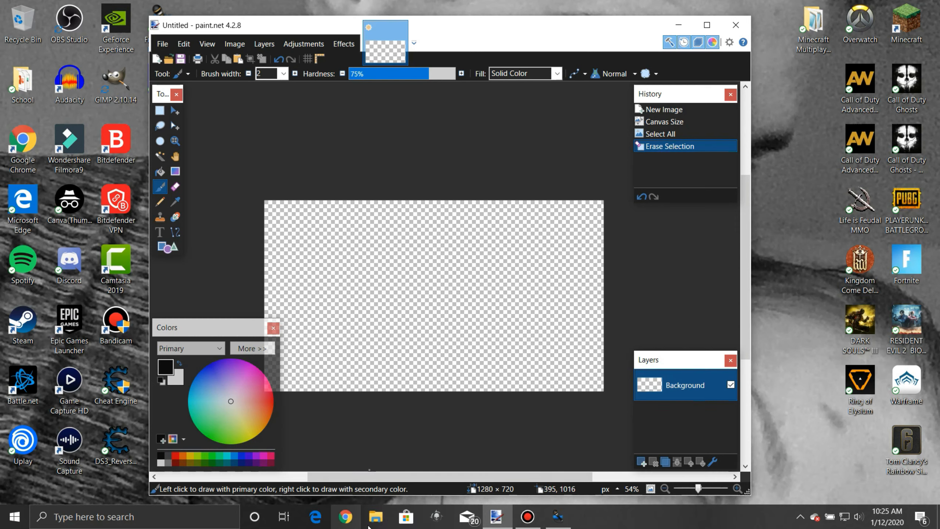
Step: Switch to Google Chrome, search Google for "fortnite background" and open the image results
left_click(352, 522)
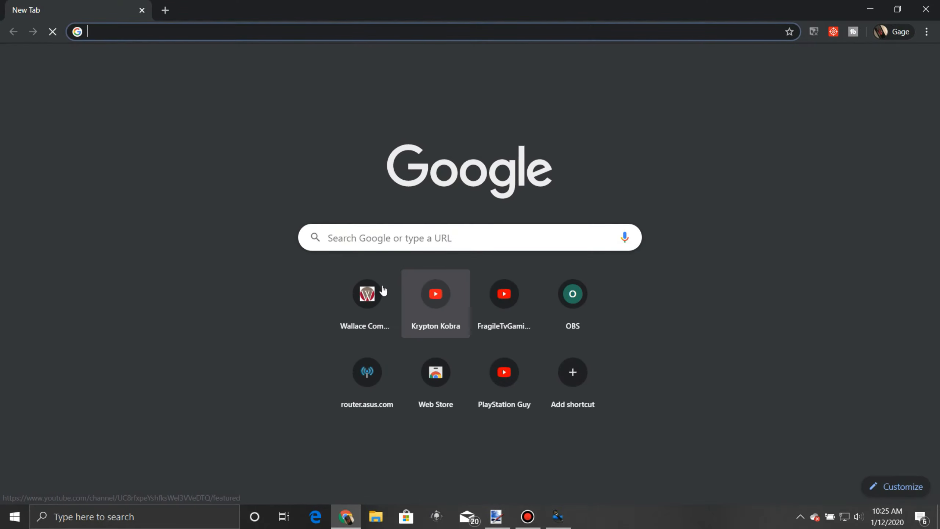
type("fort")
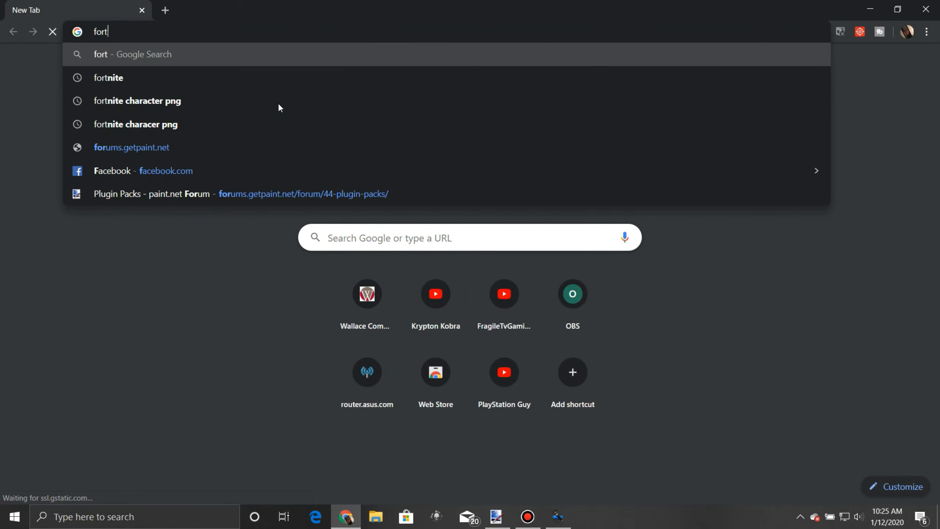
type("ni")
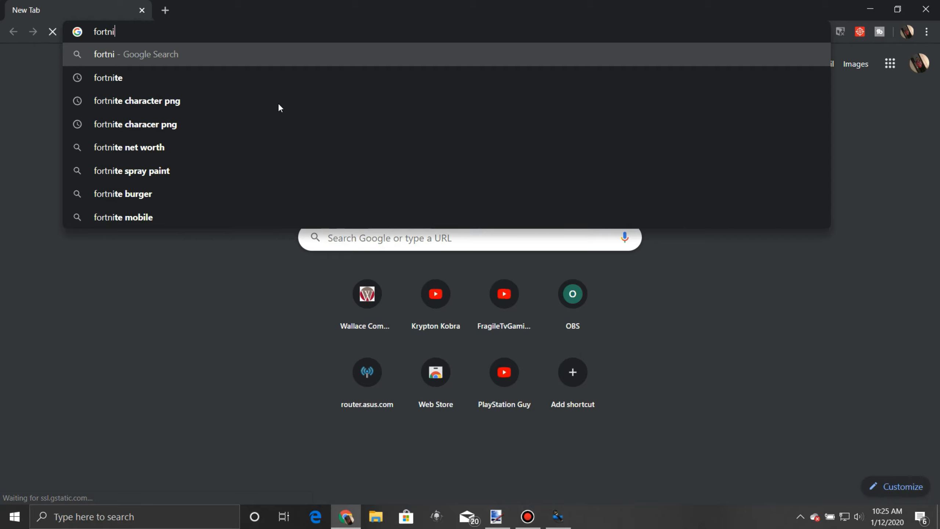
type("te background")
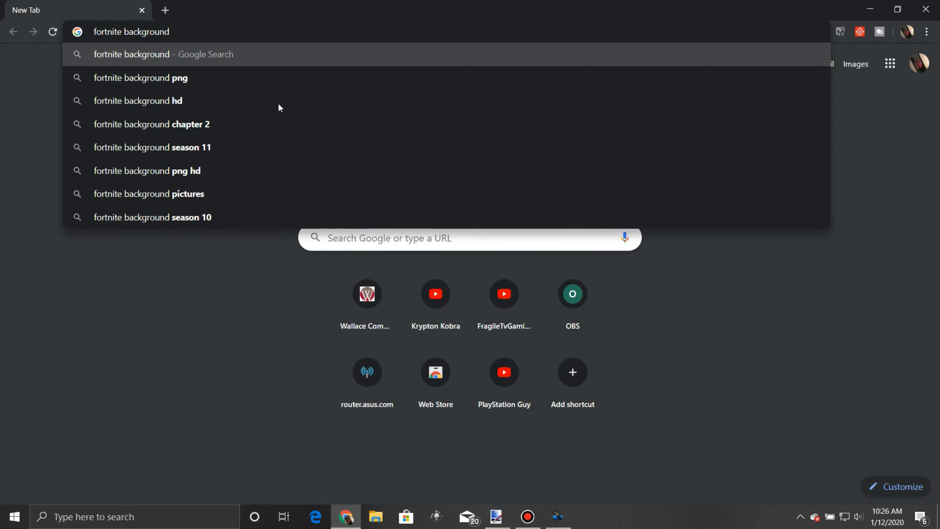
key("Return")
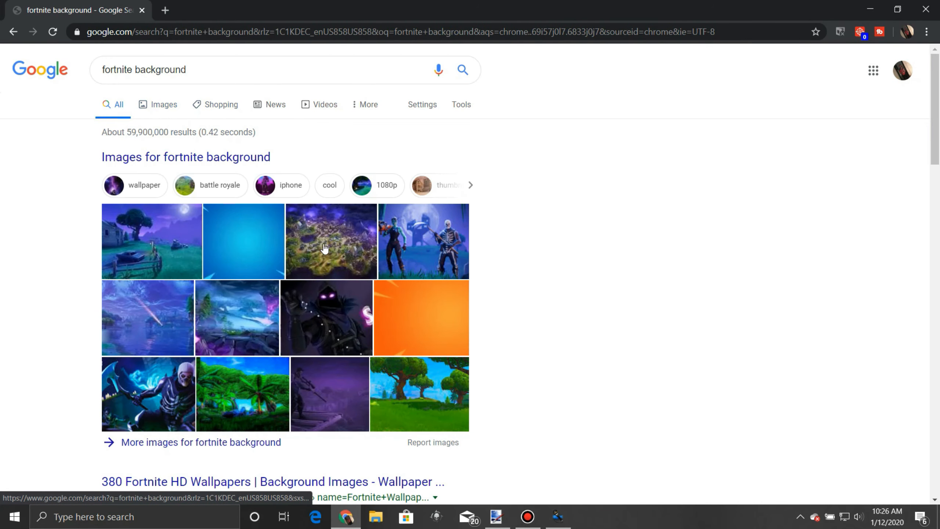
left_click(324, 249)
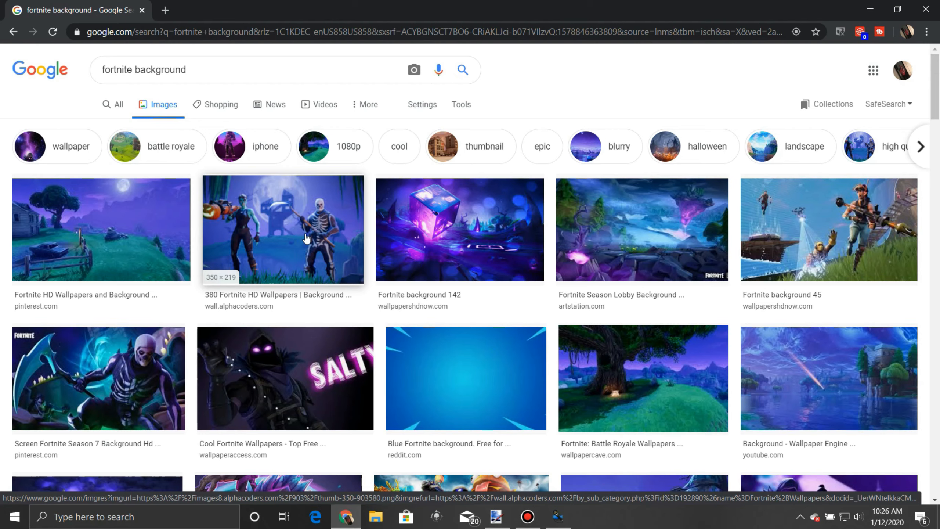
Step: Choose the "Fortnite background 82" picture from the image results and open its full-size image in a new tab
scroll(424, 205, "down", 5)
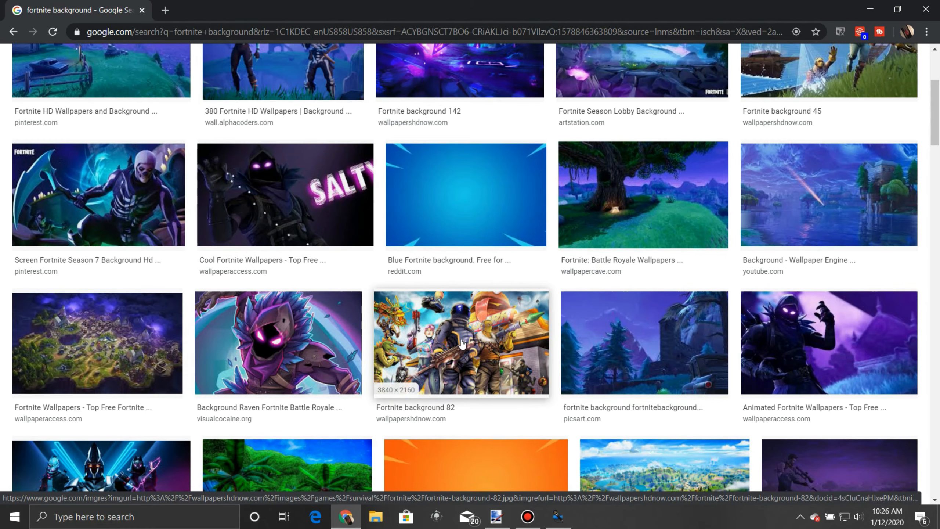
scroll(462, 344, "up", 3)
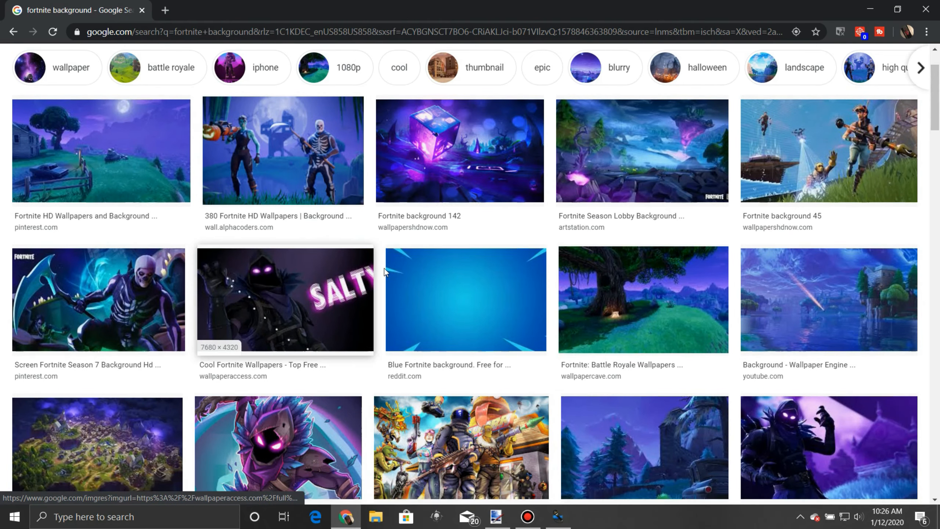
scroll(384, 268, "down", 3)
left_click(442, 378)
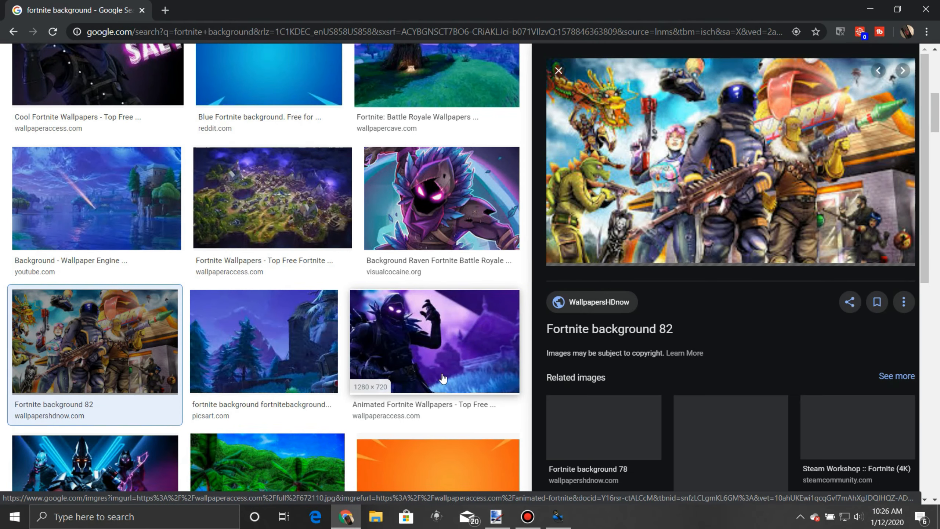
scroll(443, 378, "down", 2)
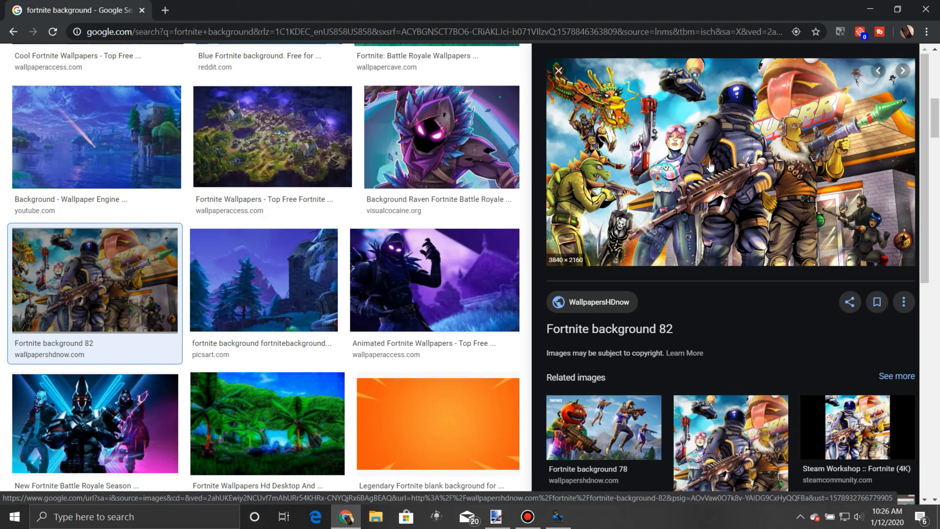
right_click(692, 145)
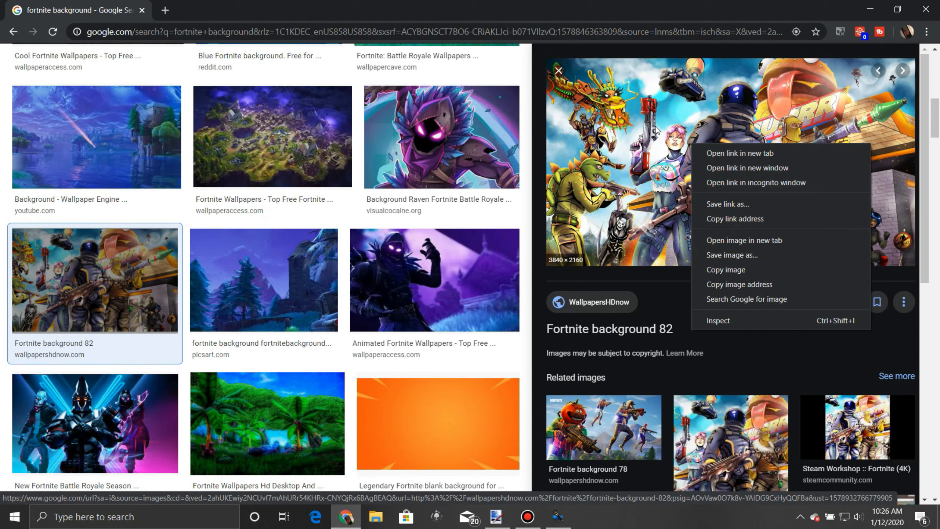
left_click(722, 240)
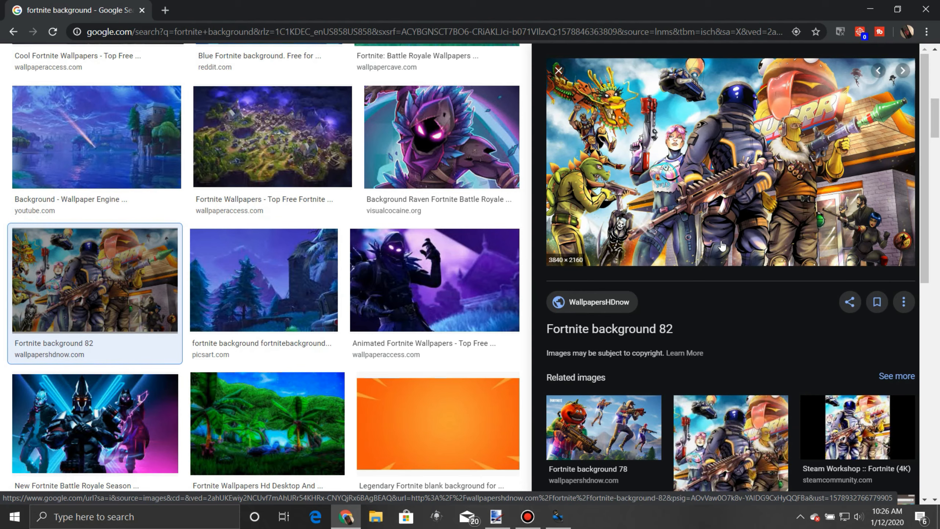
left_click(219, 11)
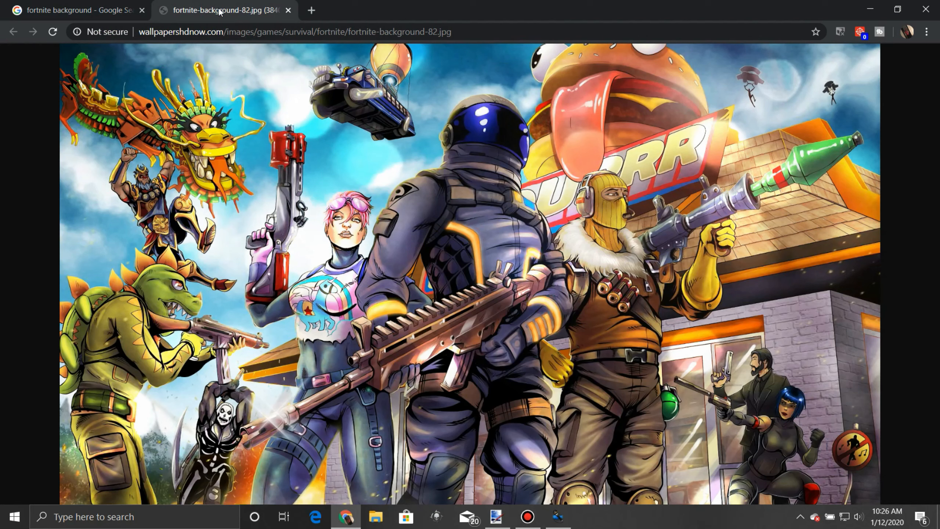
Step: Copy the full-size Fortnite image, switch to paint.net and paste it while keeping the canvas size
key("ctrl+c")
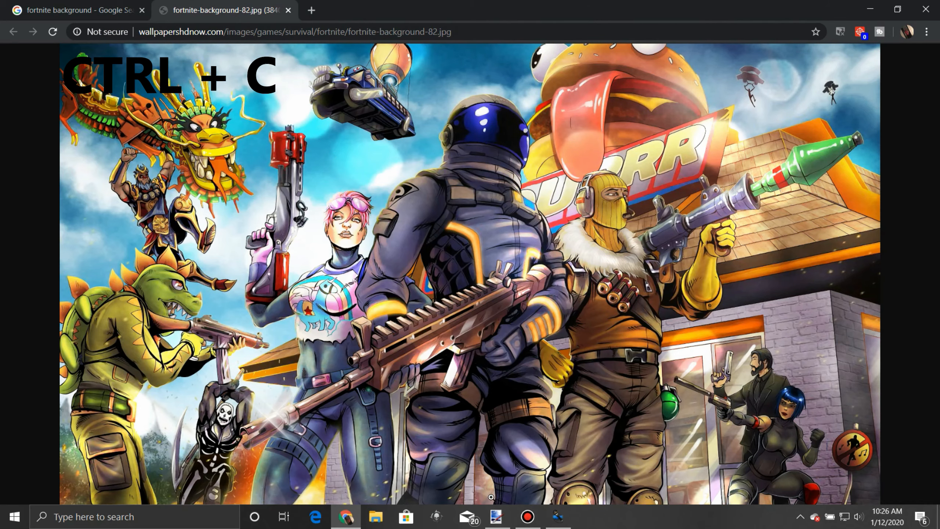
left_click(496, 516)
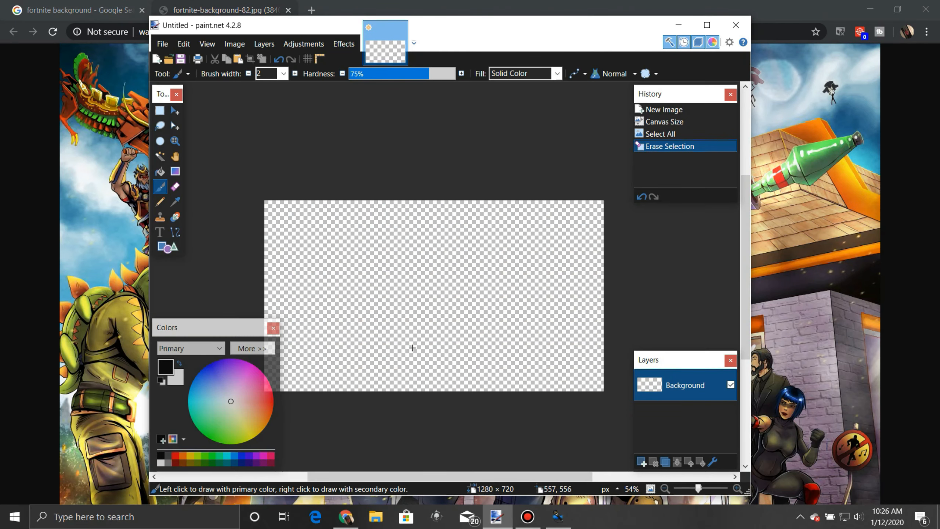
key("ctrl+v")
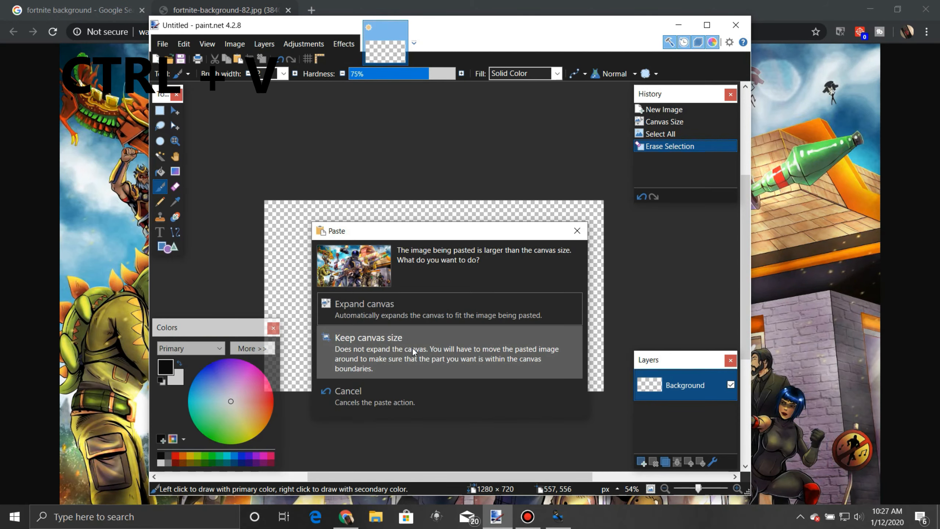
left_click(392, 357)
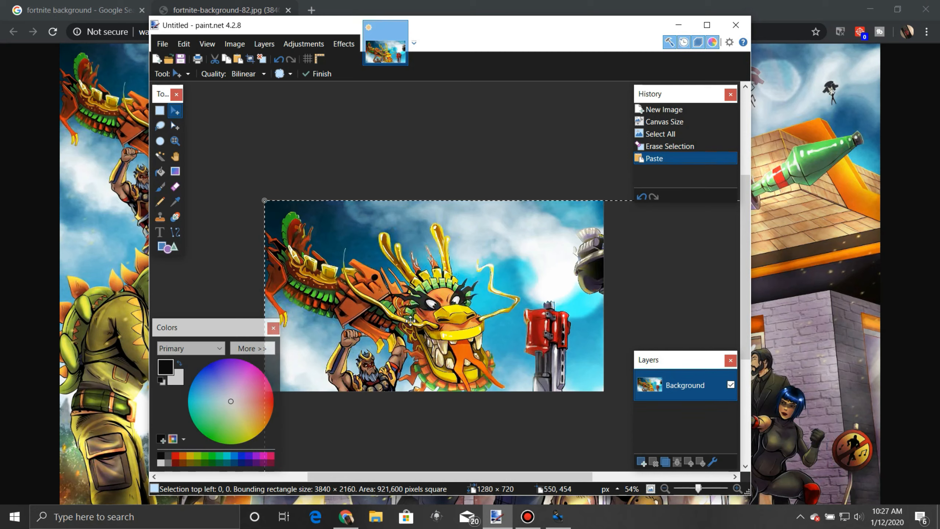
Step: Scale the pasted Fortnite image down to about 1281 × 724 pixels so it fills the canvas, and deselect it
scroll(411, 320, "down", 3, "ctrl")
scroll(410, 321, "down", 3)
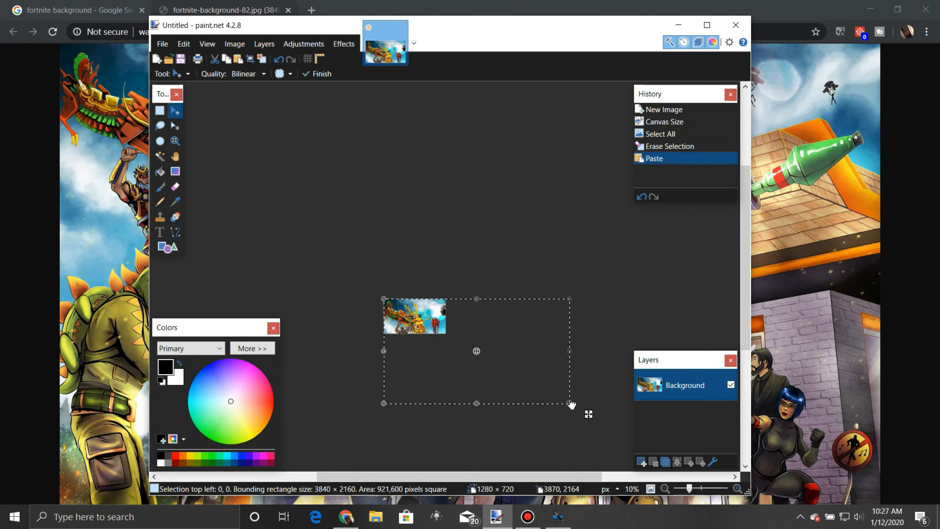
left_click_drag(570, 403, 444, 334)
scroll(444, 335, "up", 5)
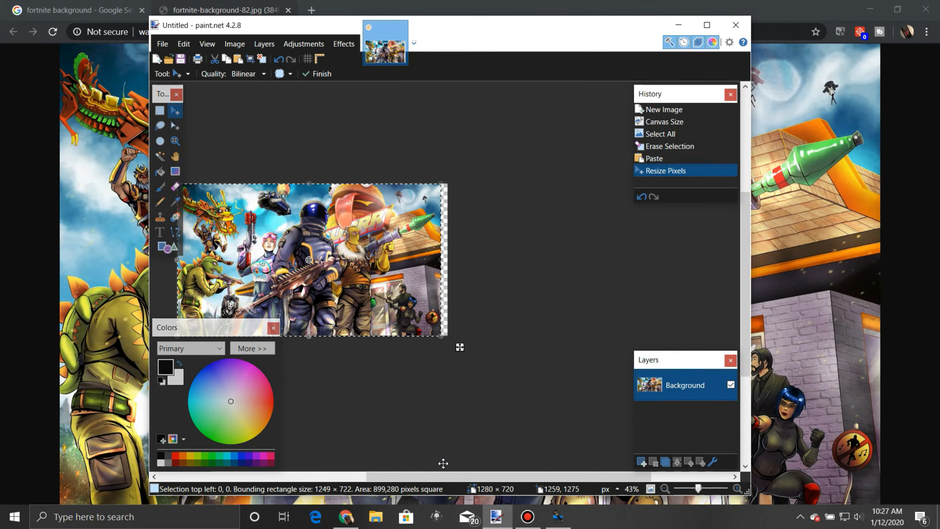
left_click_drag(442, 475, 396, 467)
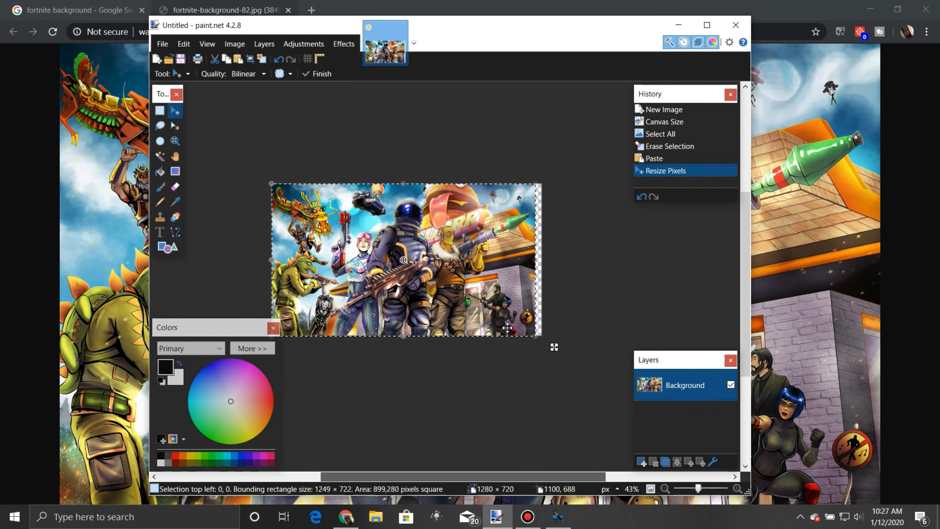
left_click_drag(534, 337, 543, 338)
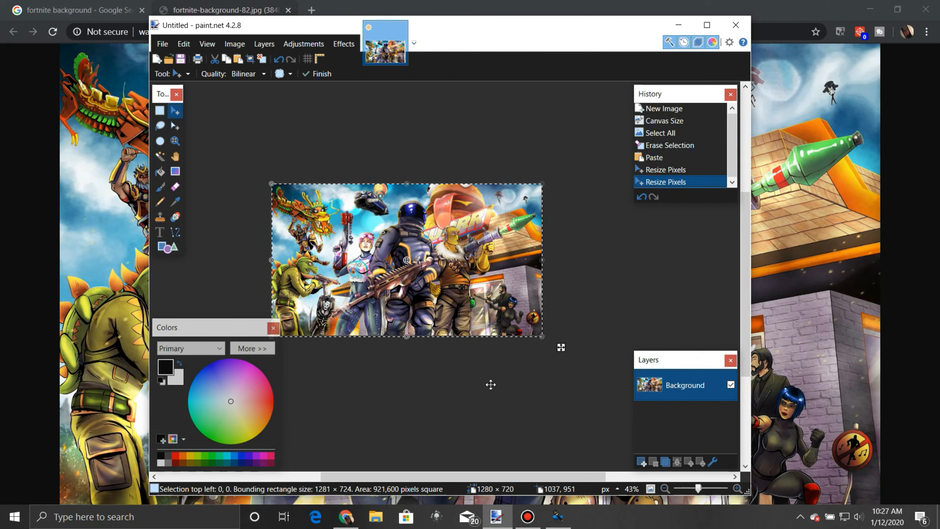
key("ctrl+d")
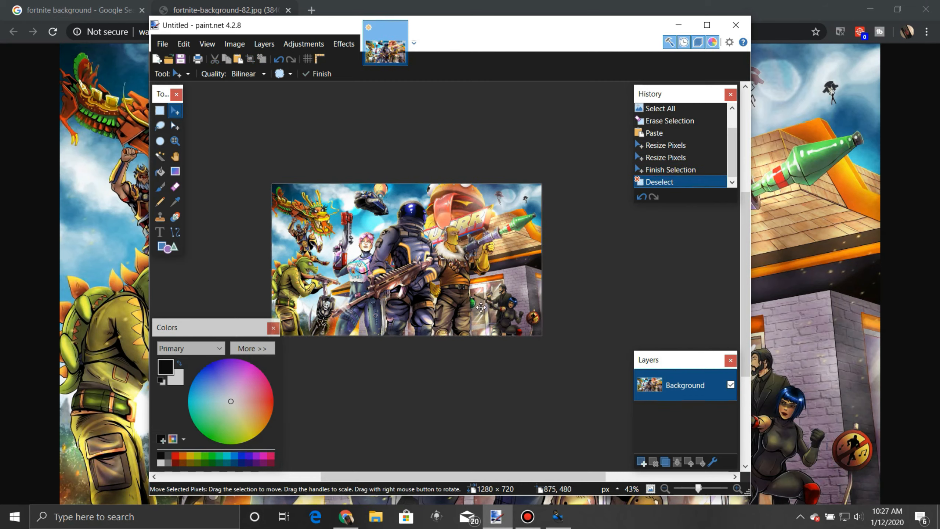
scroll(407, 300, "up", 2)
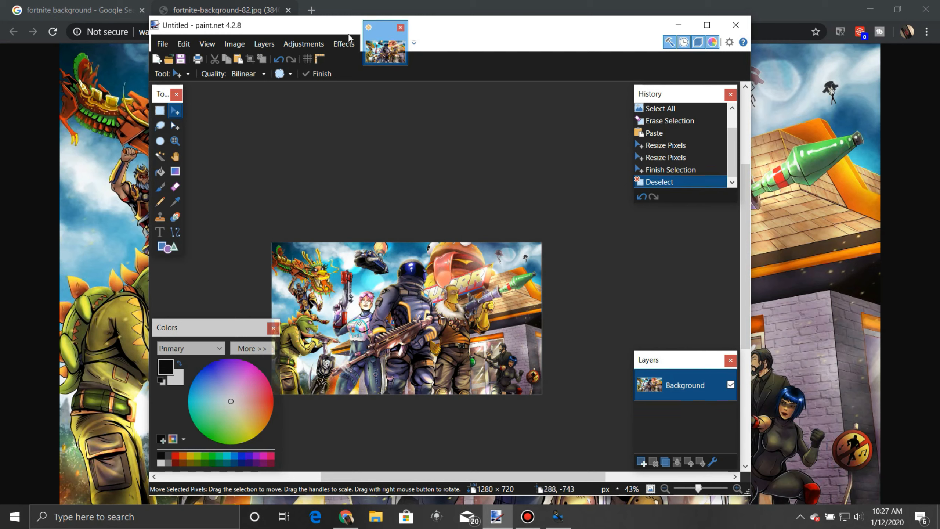
left_click(343, 44)
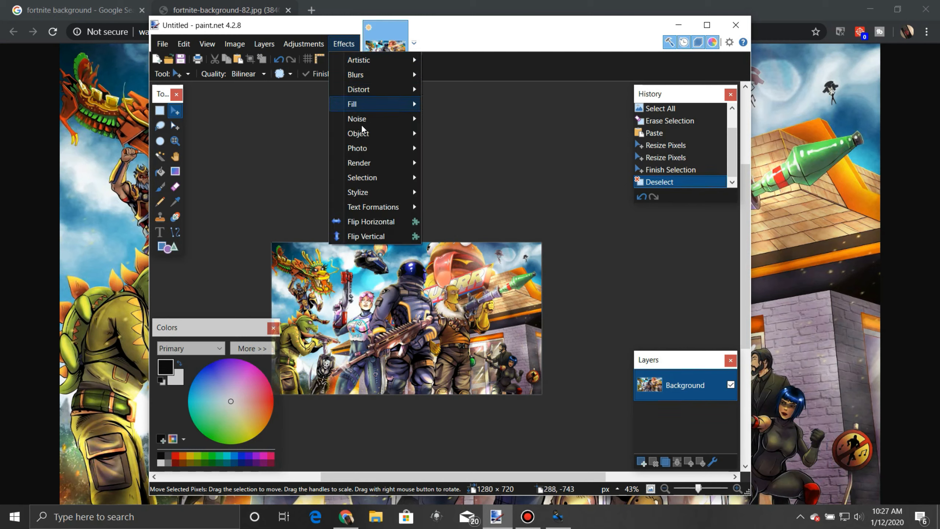
mouse_move(366, 148)
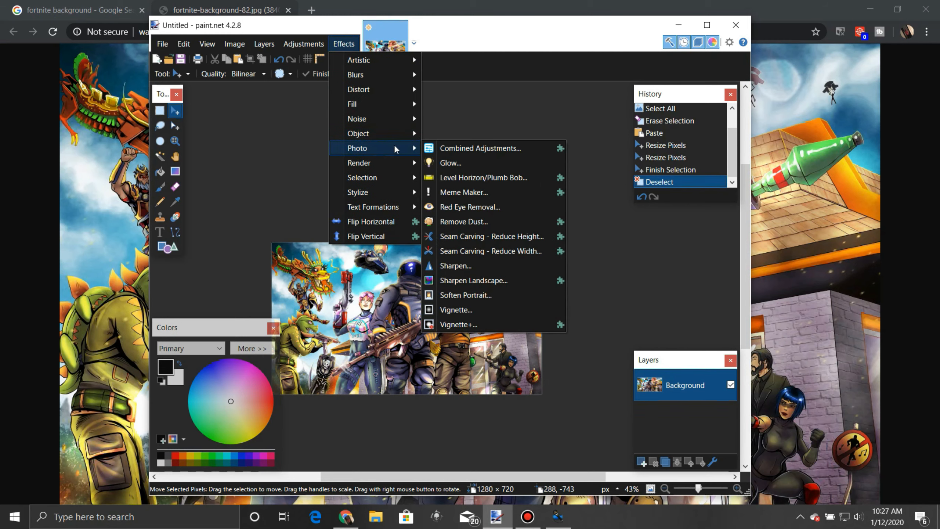
left_click(445, 165)
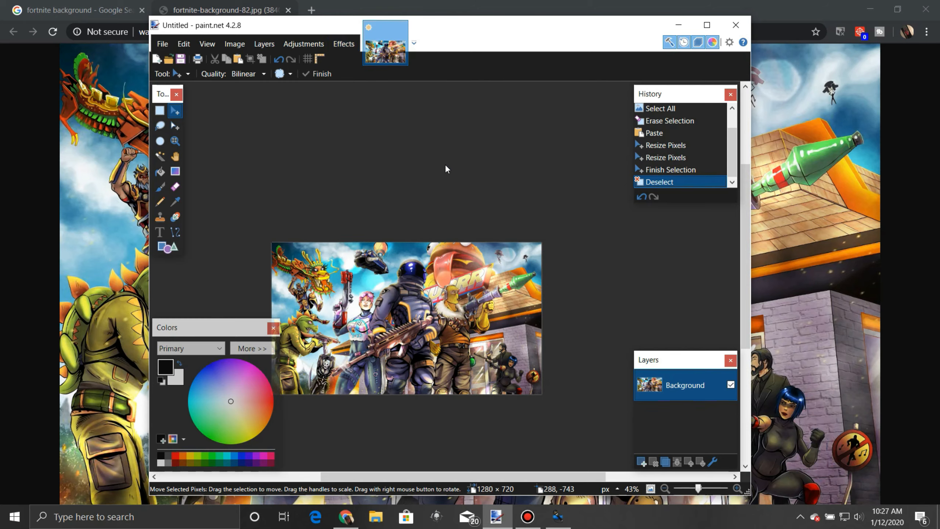
left_click_drag(434, 203, 725, 210)
left_click_drag(721, 263, 611, 282)
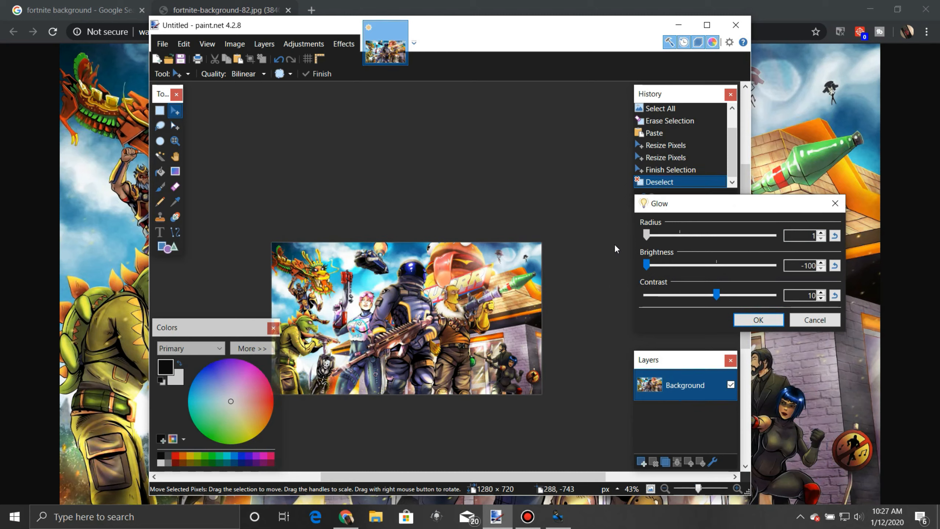
left_click_drag(679, 234, 650, 274)
left_click_drag(718, 291, 823, 293)
left_click(808, 320)
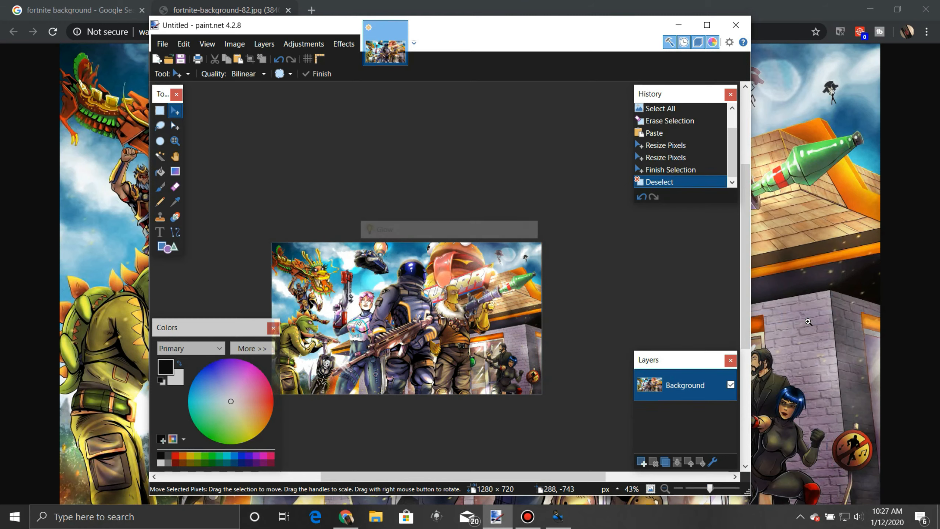
Step: Apply a Gaussian Blur with a radius of 10 to the Fortnite background image
left_click(341, 48)
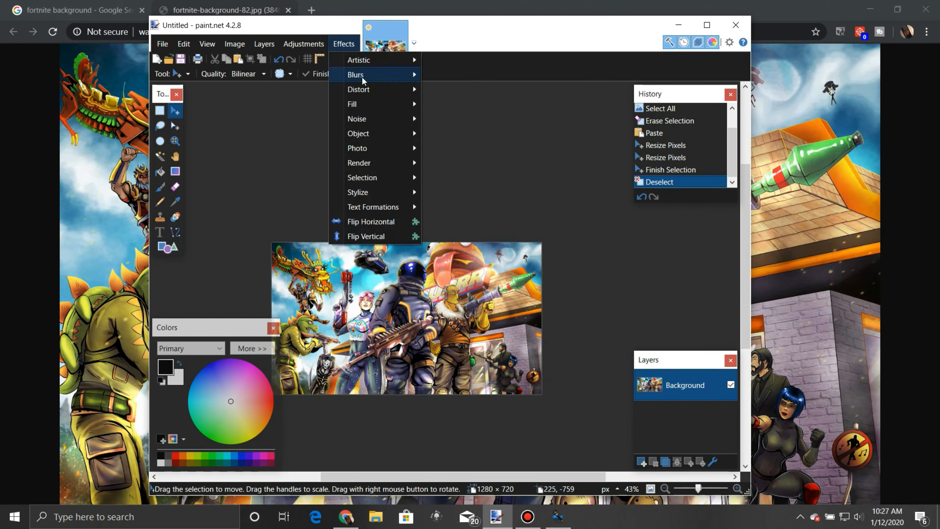
mouse_move(347, 58)
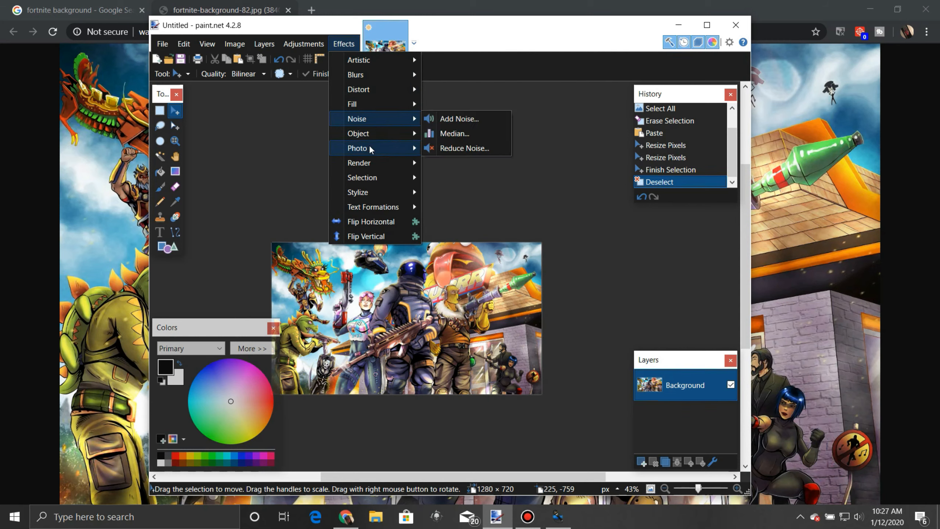
mouse_move(372, 155)
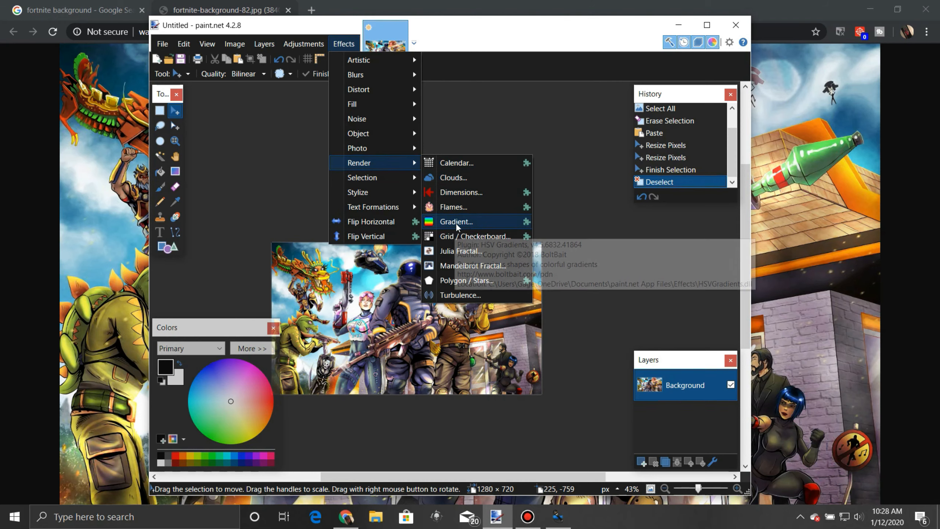
mouse_move(363, 128)
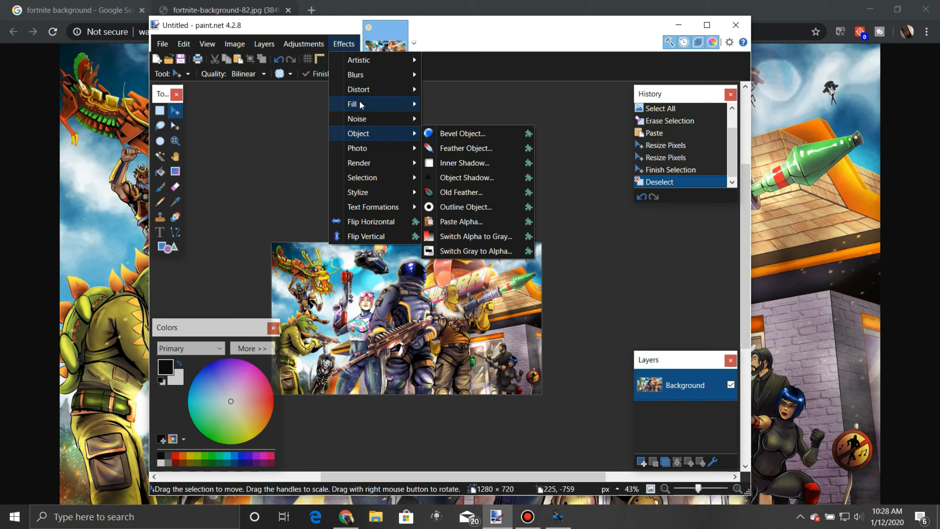
mouse_move(364, 76)
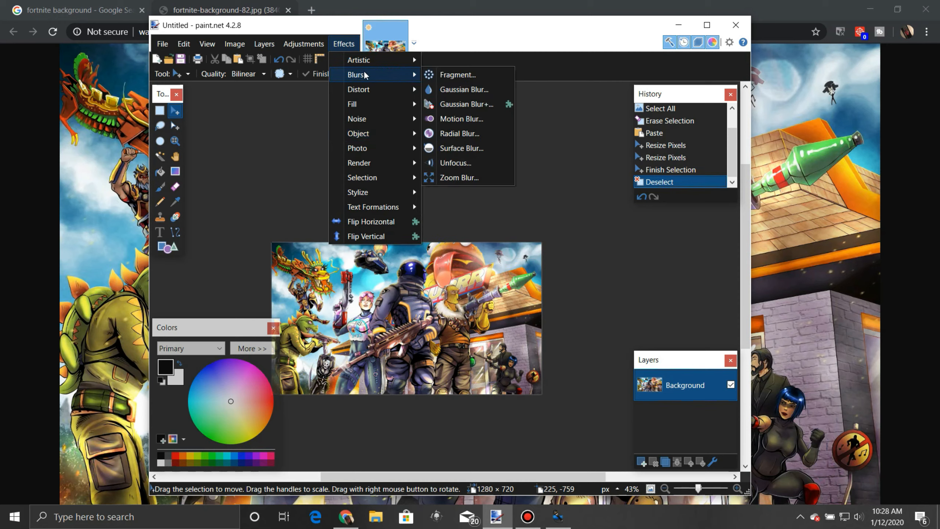
left_click(458, 93)
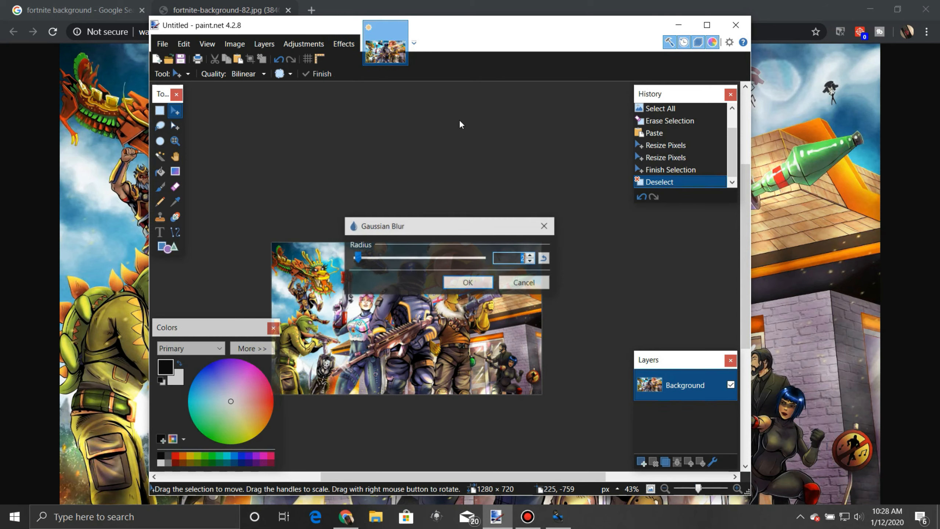
left_click_drag(455, 224, 548, 119)
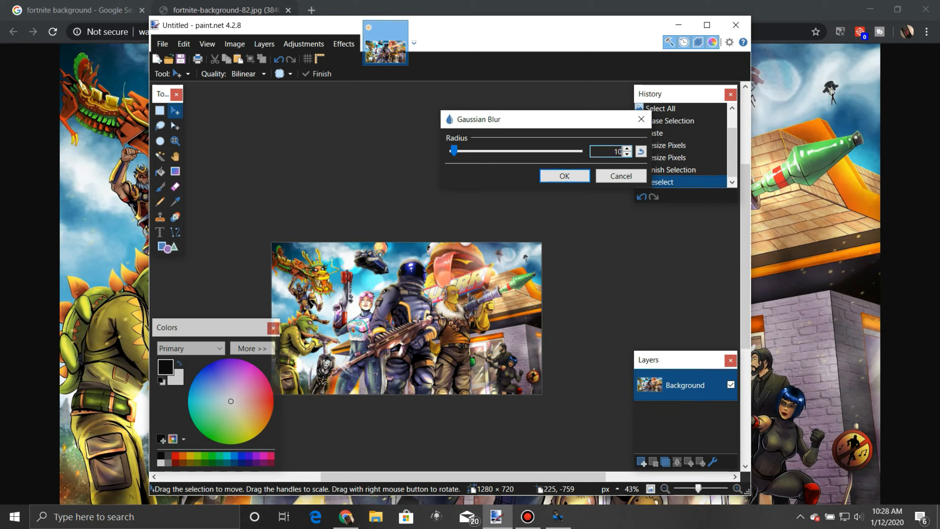
left_click(570, 177)
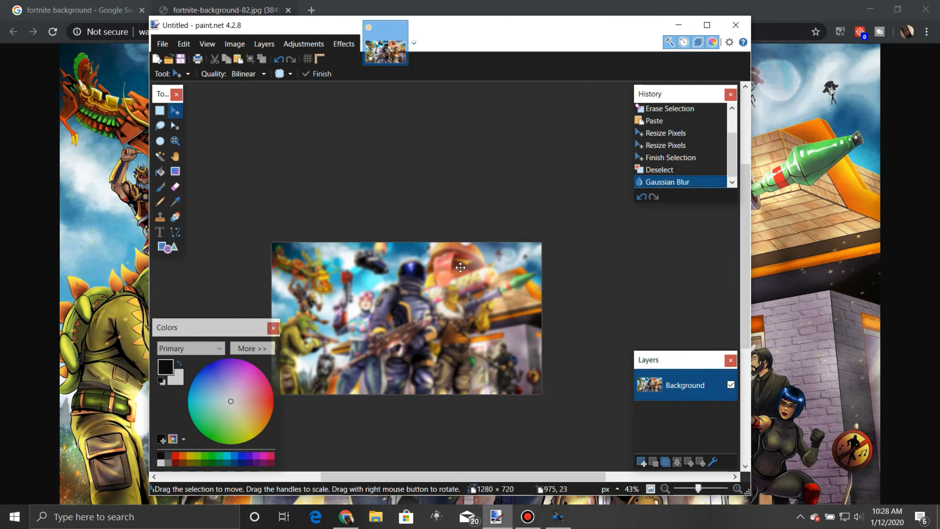
scroll(402, 260, "down", 2)
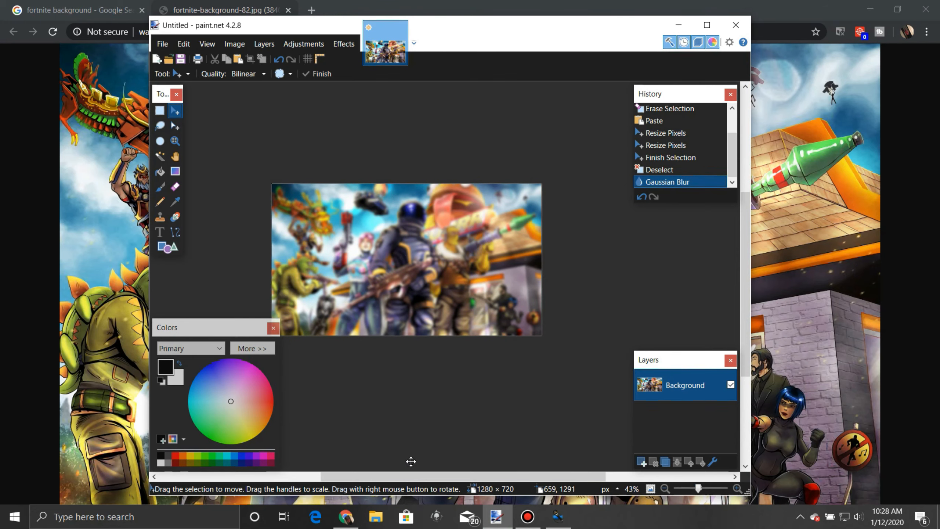
mouse_move(409, 480)
left_mouse_down()
mouse_move(385, 476)
mouse_move(392, 477)
left_mouse_up()
scroll(461, 372, "up", 2)
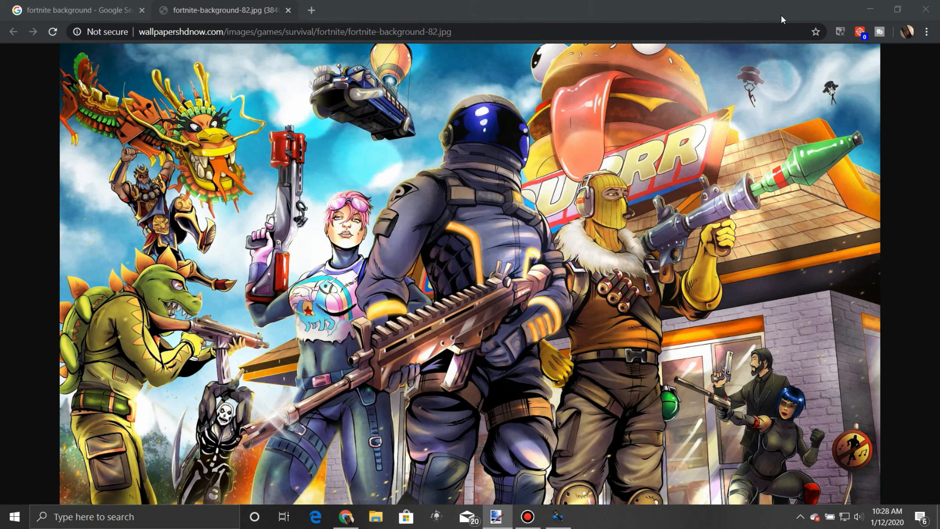
Step: Switch to Google Chrome, close the full-size background image and search Google Images for "fortnite character png transparent"
left_click(679, 25)
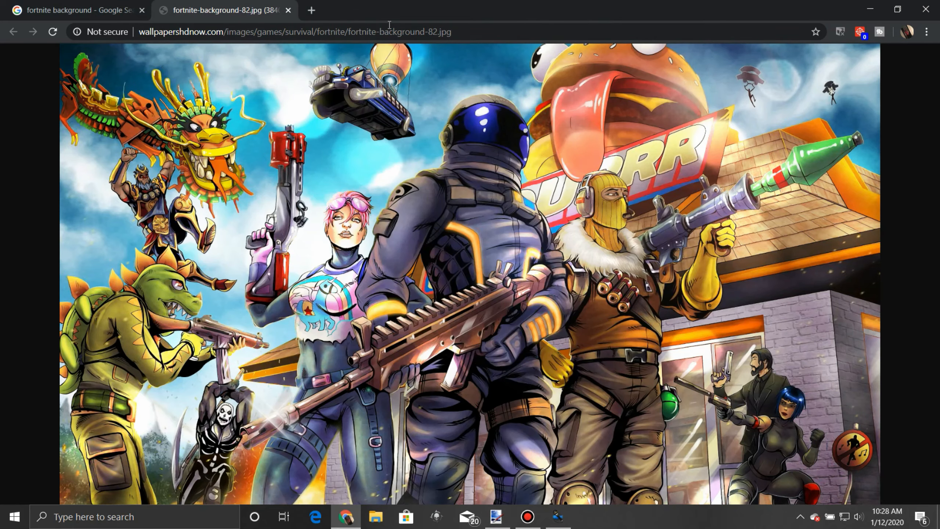
left_click(287, 11)
scroll(294, 126, "up", 10)
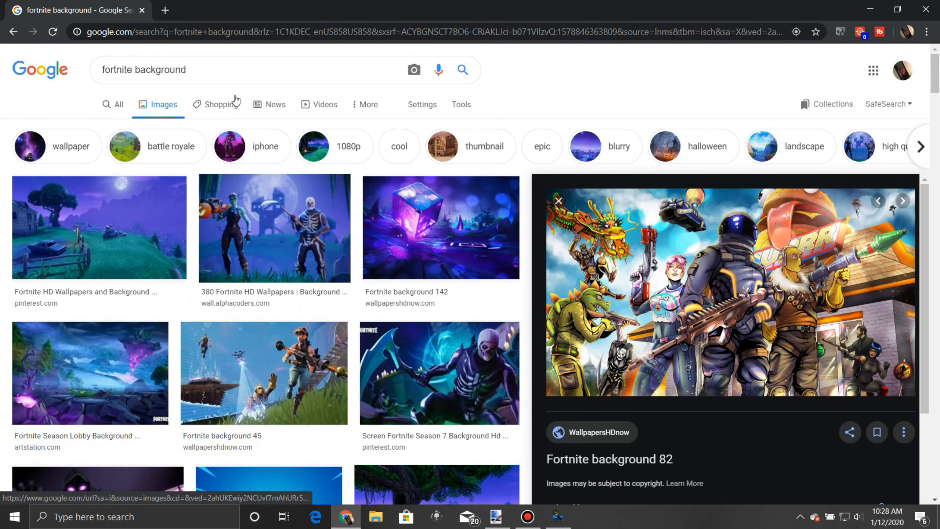
left_click_drag(195, 70, 137, 69)
type("ch")
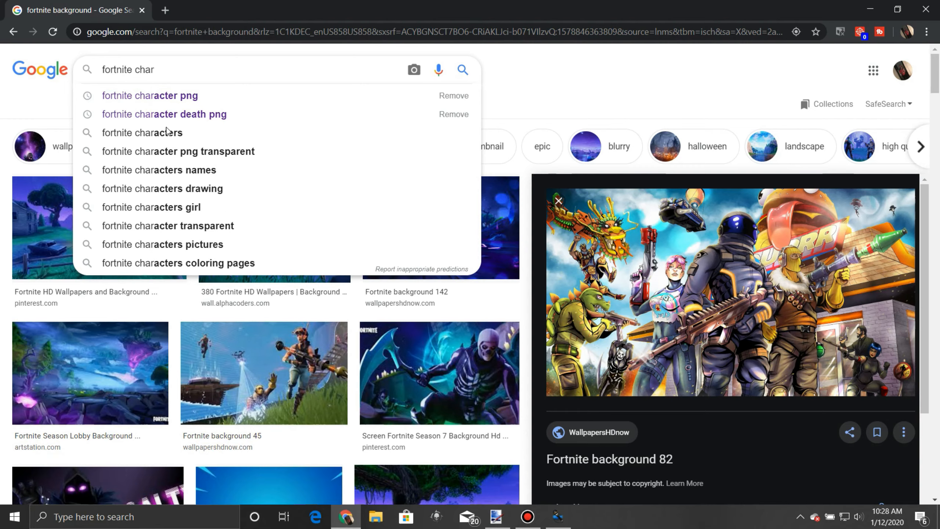
left_click(202, 156)
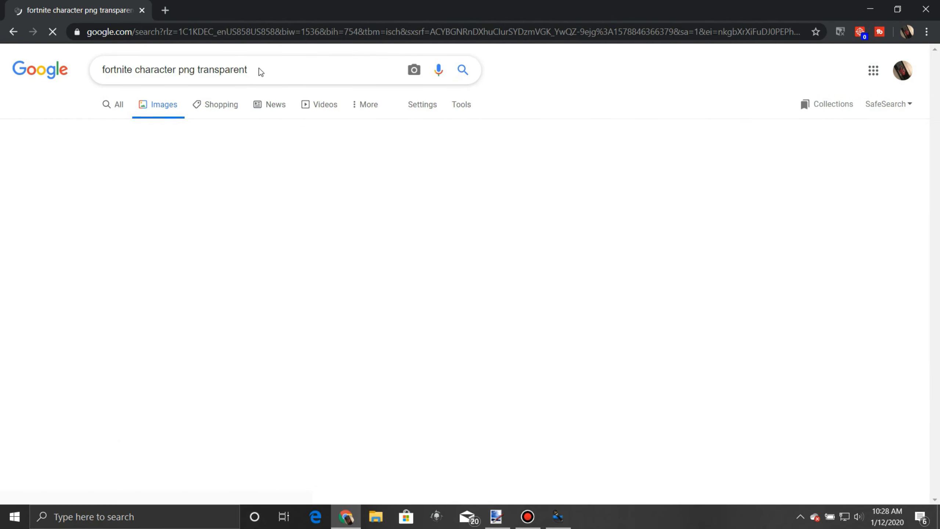
left_click_drag(248, 69, 200, 70)
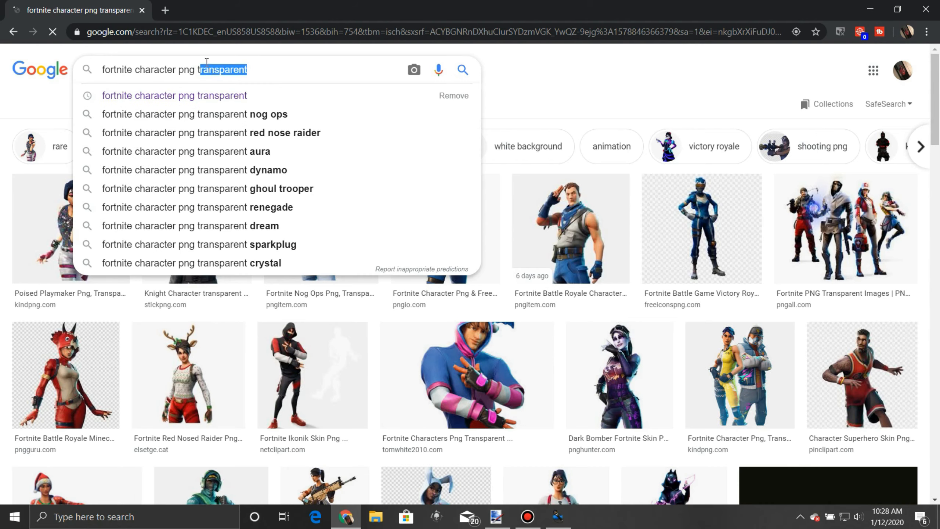
left_click(518, 116)
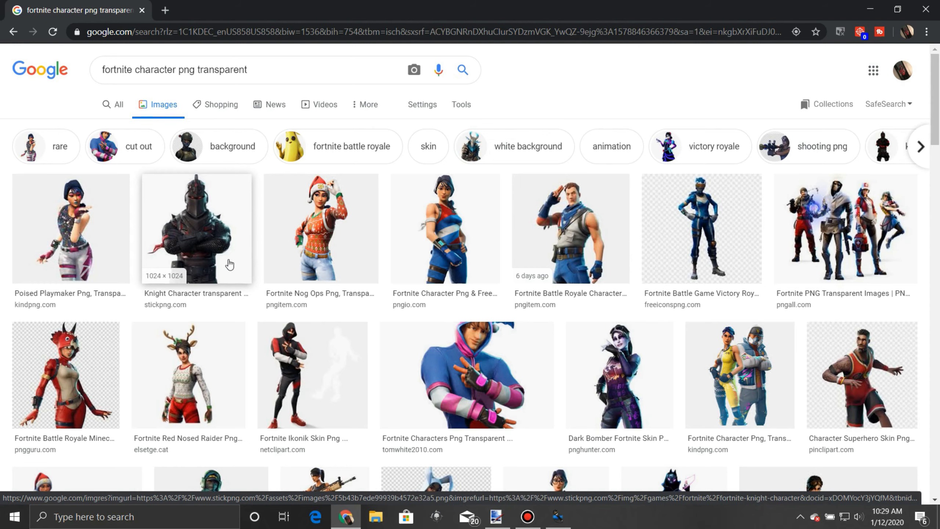
Step: Choose the kindpng picture of the two Fortnite characters standing together and open its full-size image in a new tab
left_click(223, 236)
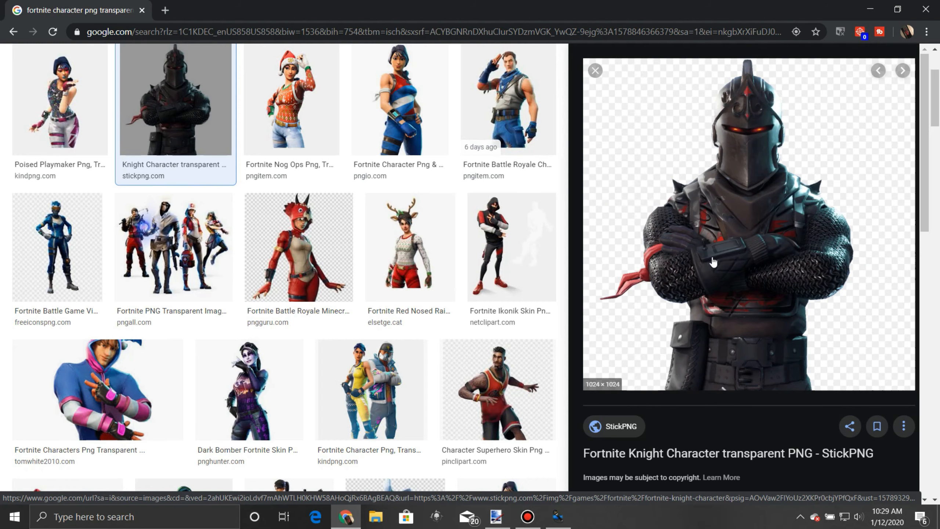
left_click(374, 390)
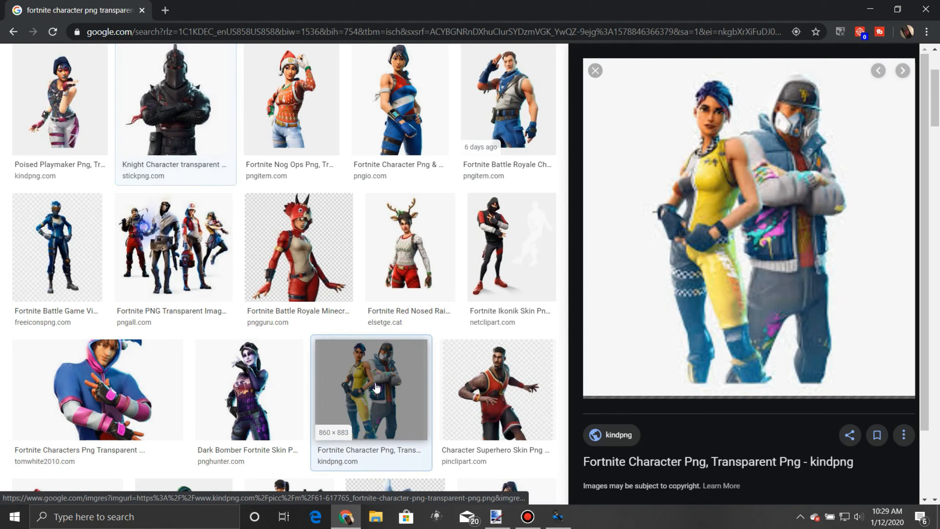
right_click(759, 234)
left_click(792, 329)
left_click(226, 10)
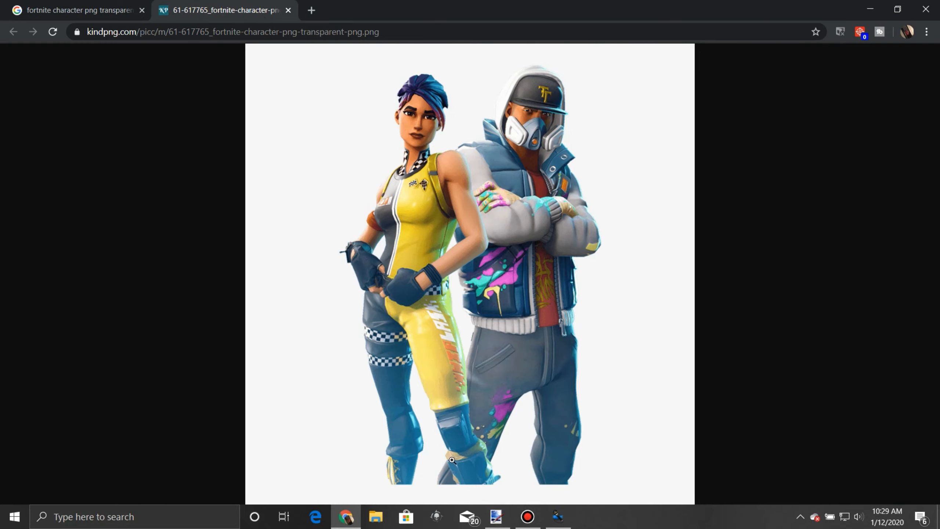
Step: Copy the two-character image from the browser into a new layer in paint.net, keeping the canvas size
left_click(496, 517)
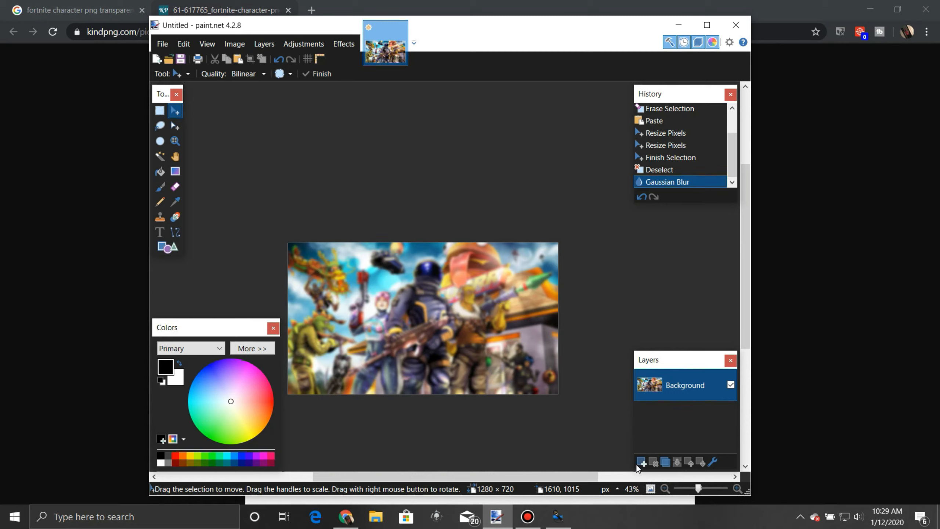
left_click(642, 462)
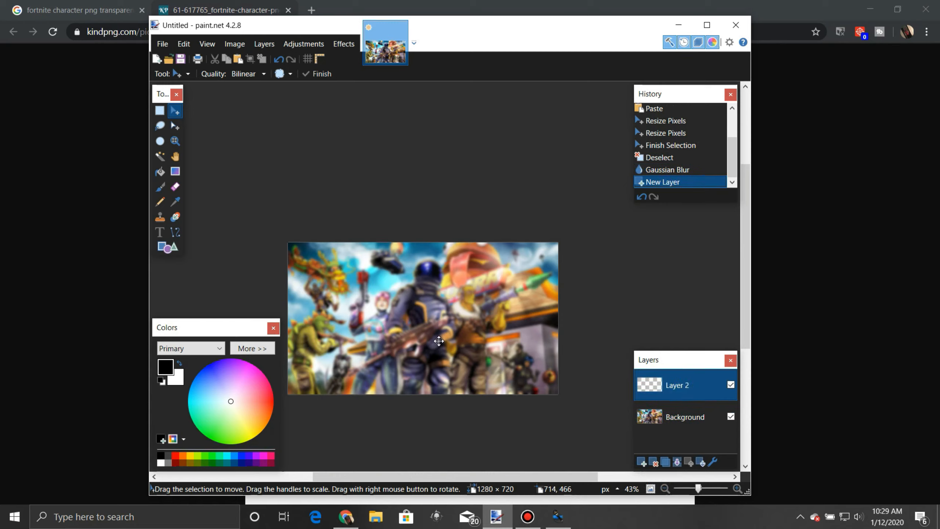
key("ctrl+v")
left_click(422, 377)
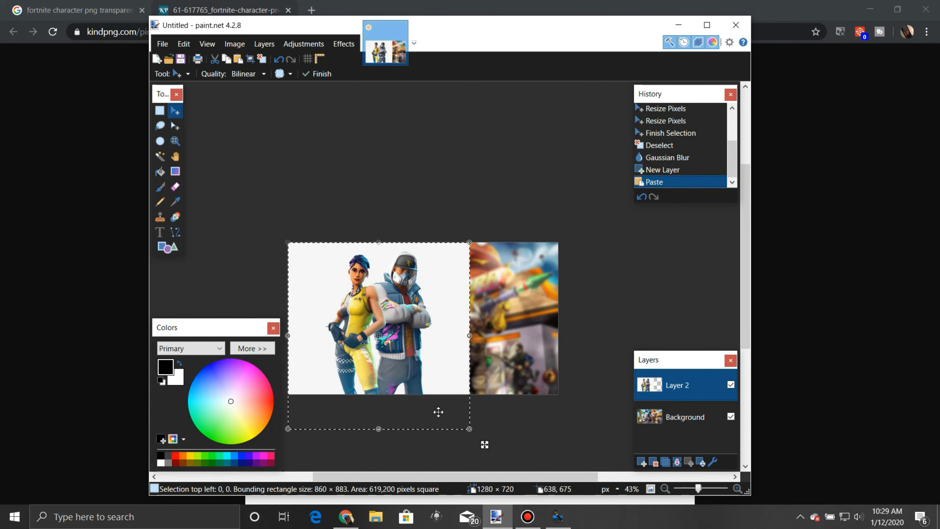
Step: Scale the pasted character image down to about 813 × 613 pixels and move its upper-left corner to about 419, 60
left_click_drag(469, 429, 478, 384)
left_click_drag(424, 346, 510, 358)
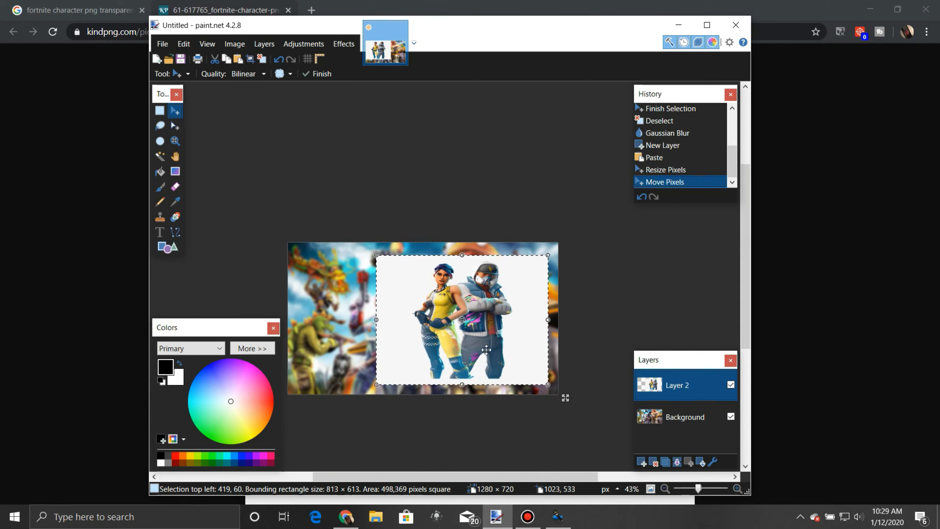
Step: Select the white area around the two characters with the Magic Wand at 11% tolerance and delete it
left_click(160, 162)
left_click(399, 274)
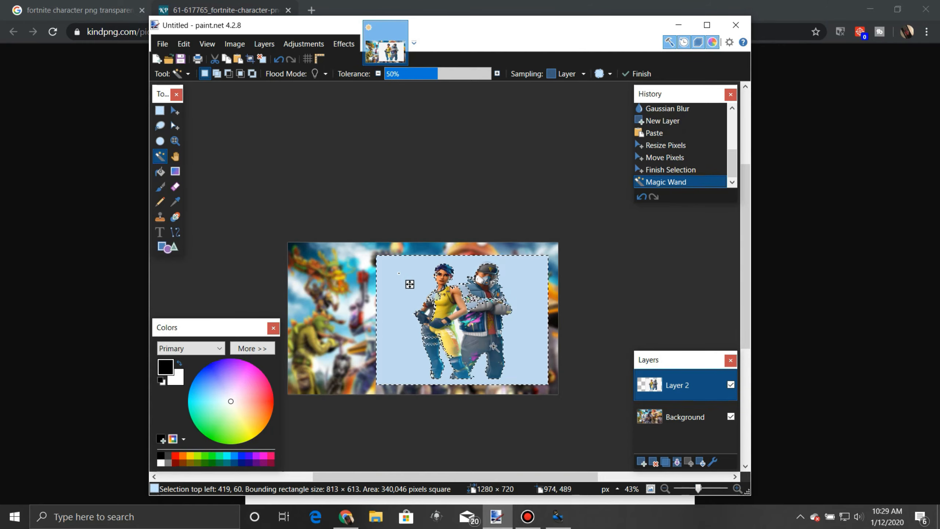
scroll(430, 309, "up", 3)
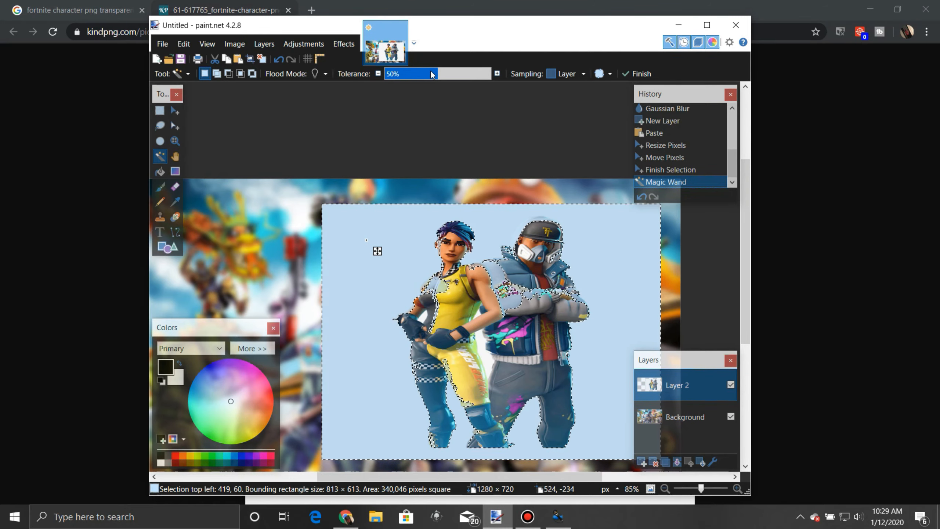
left_click_drag(438, 75, 409, 75)
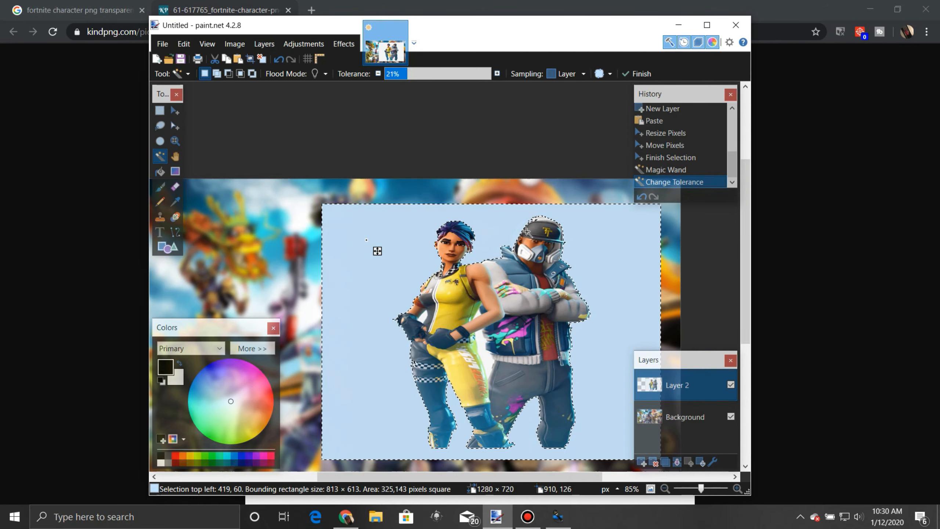
left_click(398, 74)
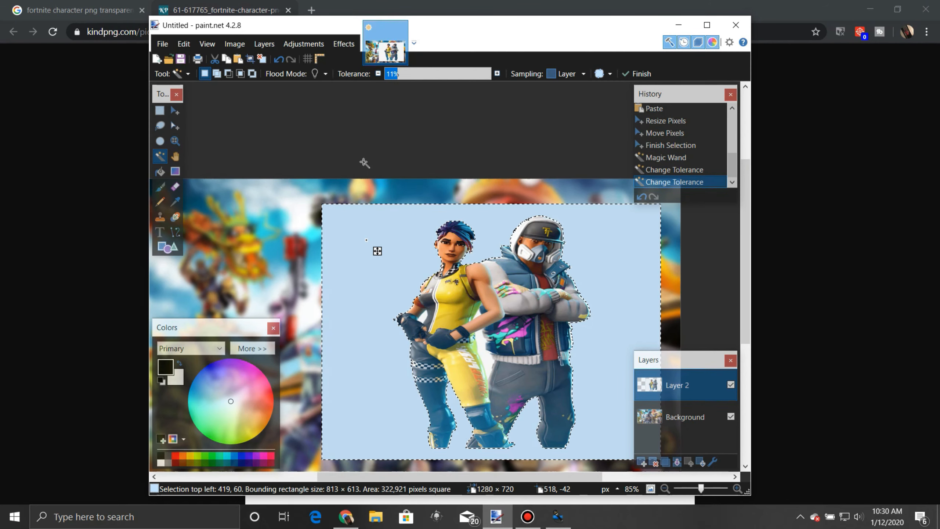
key("Delete")
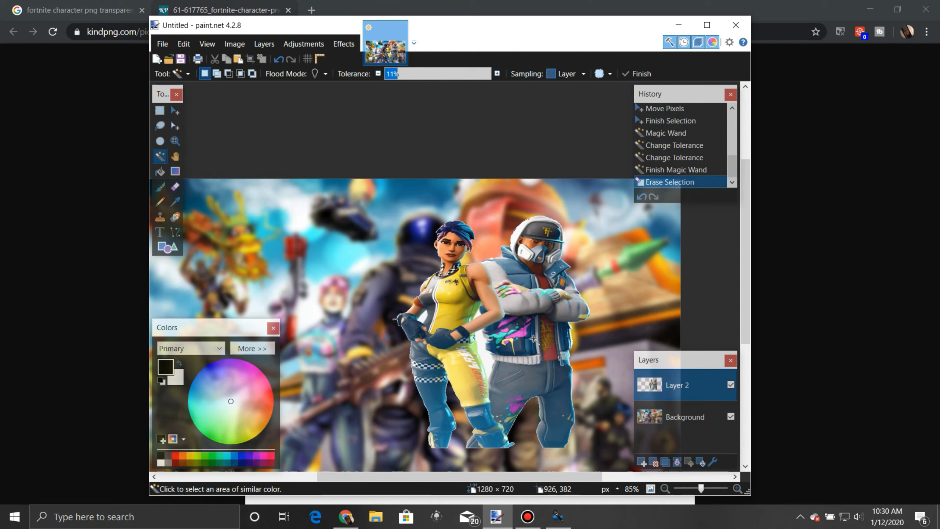
scroll(515, 346, "down", 2)
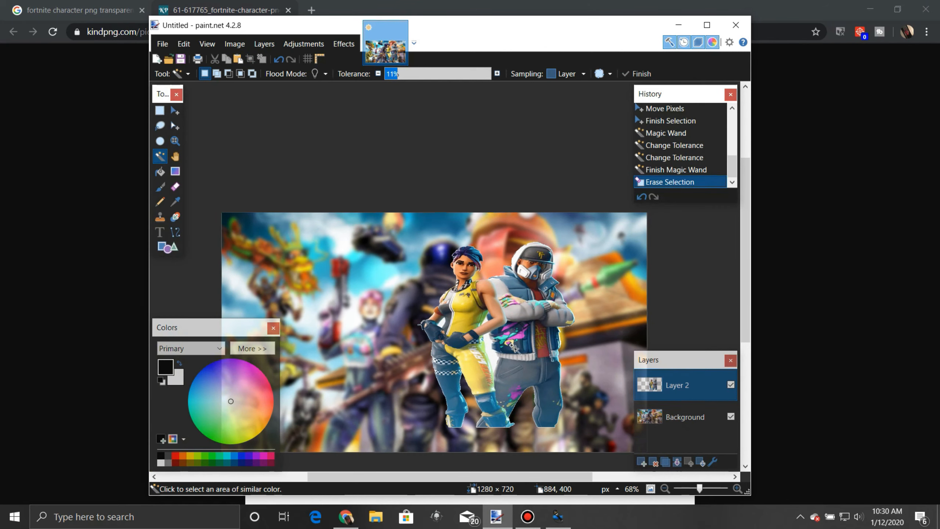
Step: Switch to the browser and try opening the StickPNG knight character's full-size image in a new tab
left_click_drag(464, 476, 477, 478)
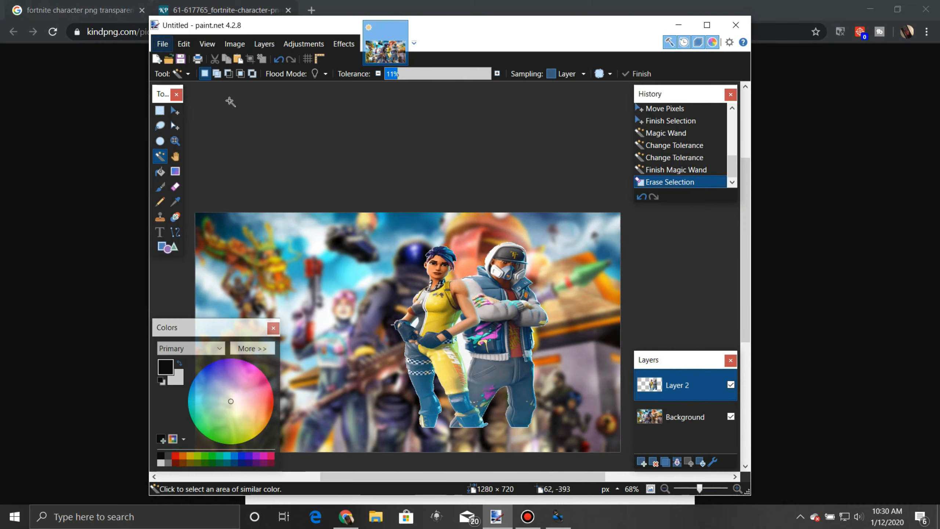
left_click(122, 12)
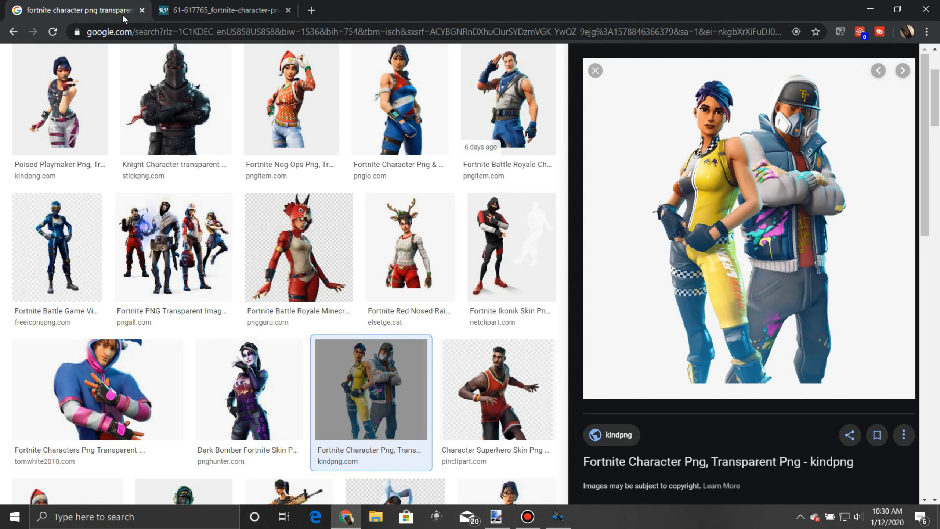
left_click(162, 106)
right_click(746, 232)
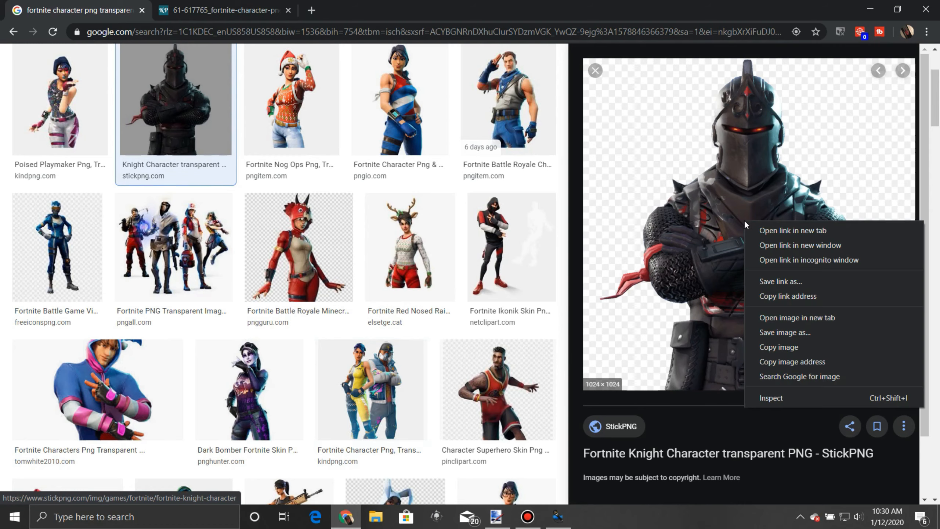
left_click(778, 316)
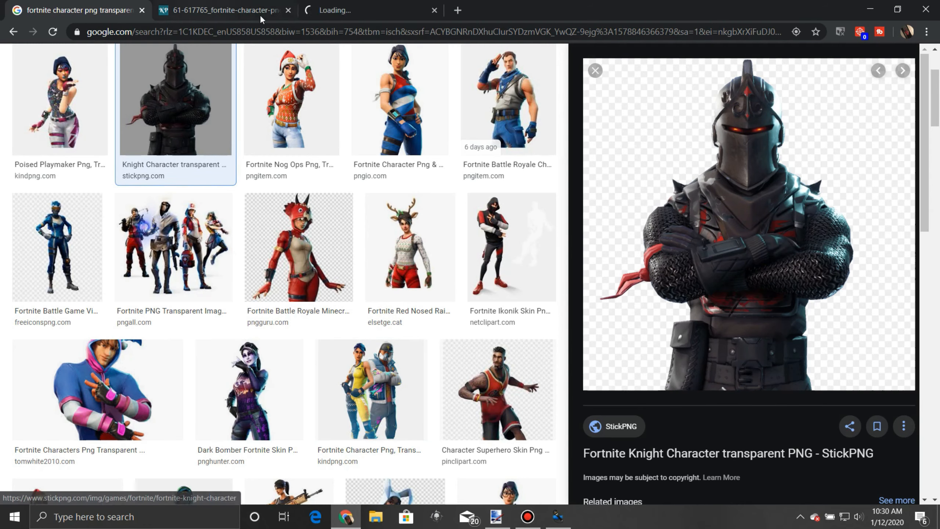
right_click(682, 198)
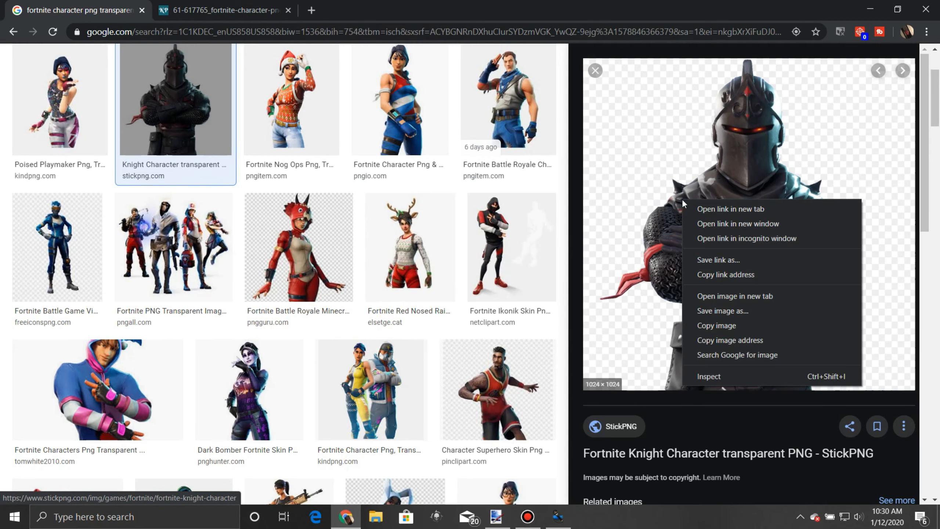
left_click(718, 275)
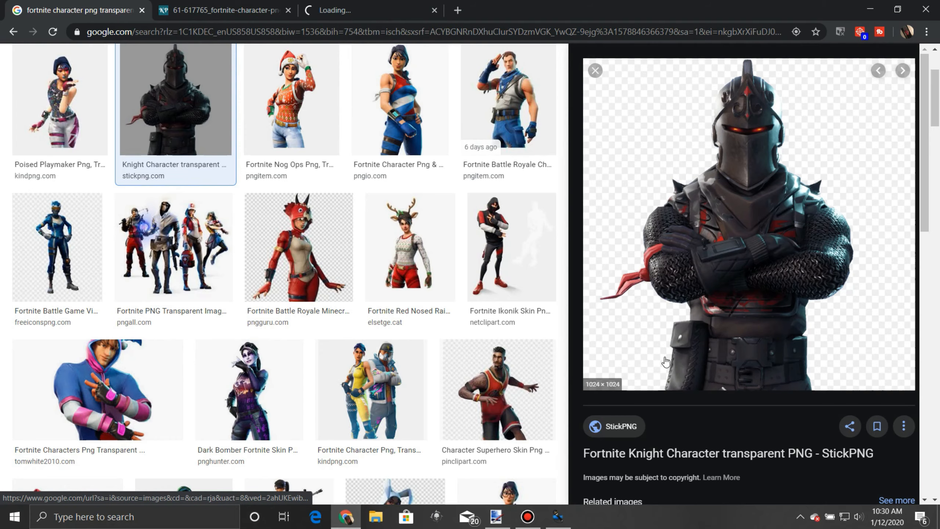
left_click(333, 10)
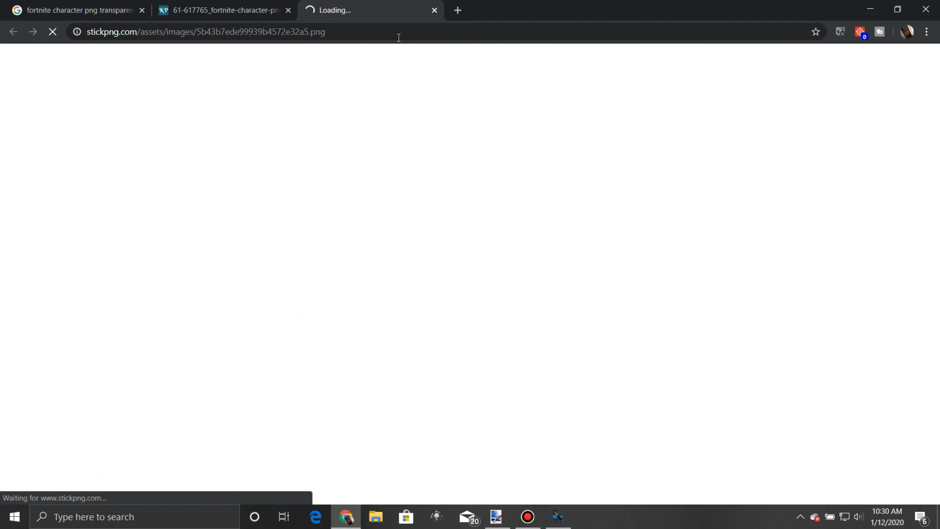
left_click(435, 10)
Step: Open the PNGGuru red triceratops character image at full size in a new tab and examine it
left_click(98, 11)
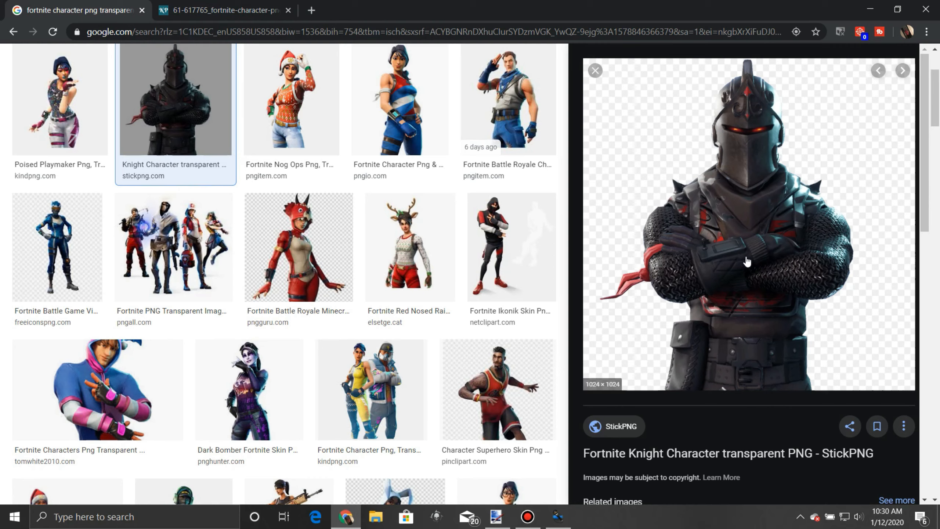
left_click(305, 265)
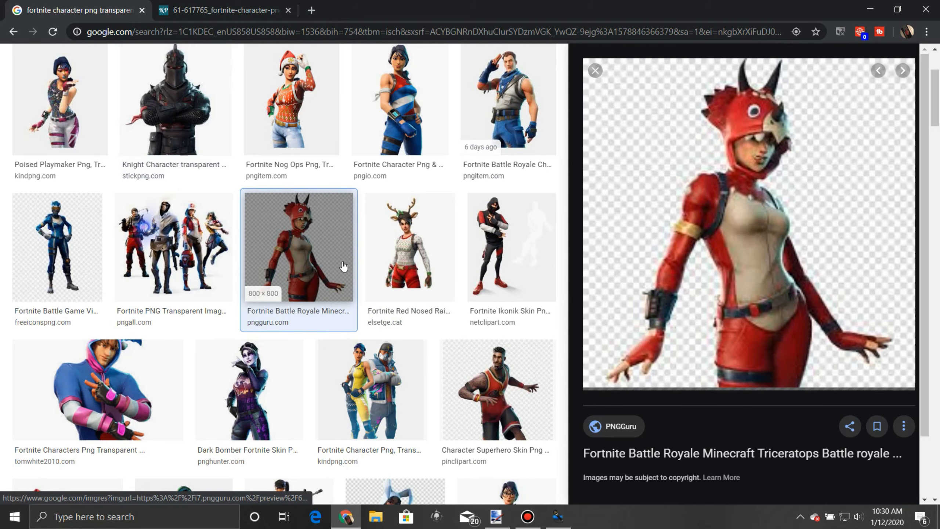
right_click(770, 251)
left_click(790, 347)
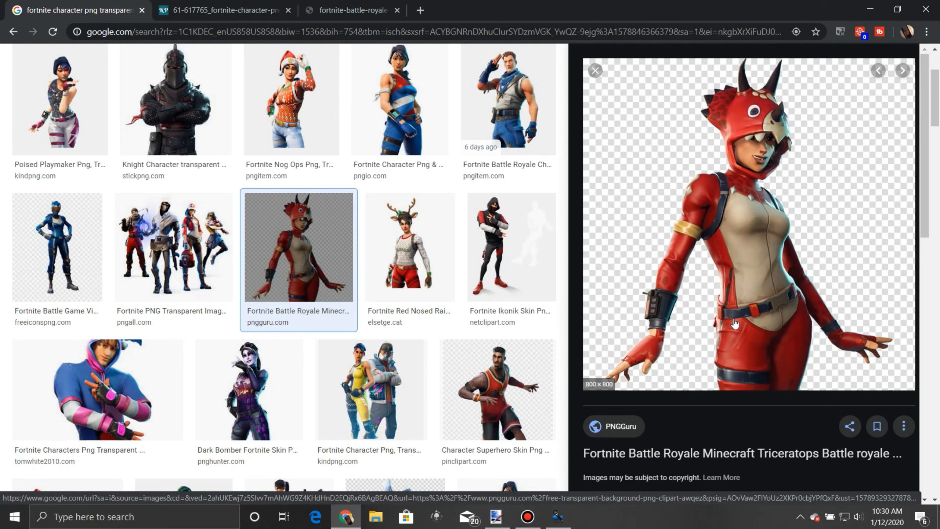
left_click(381, 15)
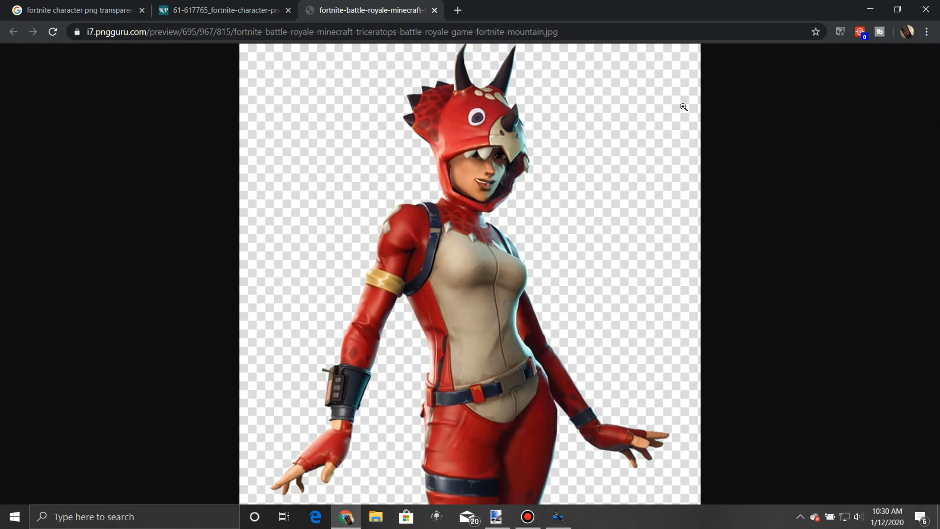
Step: Close the triceratops and two-character image tabs and minimize the browser to return to paint.net
left_click(434, 10)
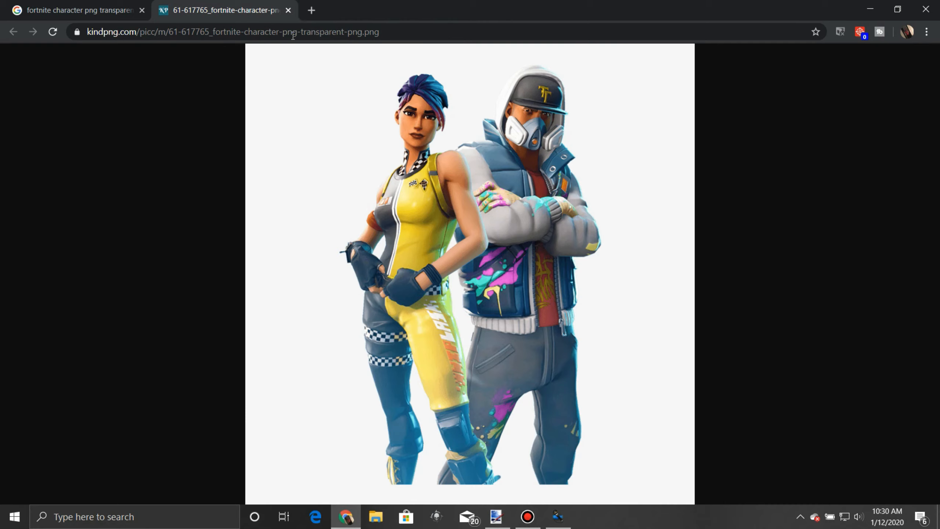
left_click(288, 11)
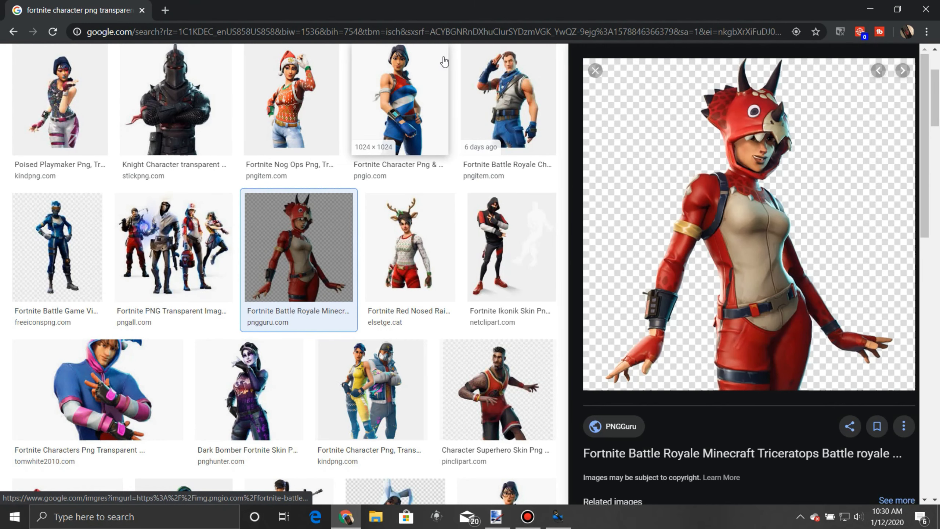
left_click(869, 11)
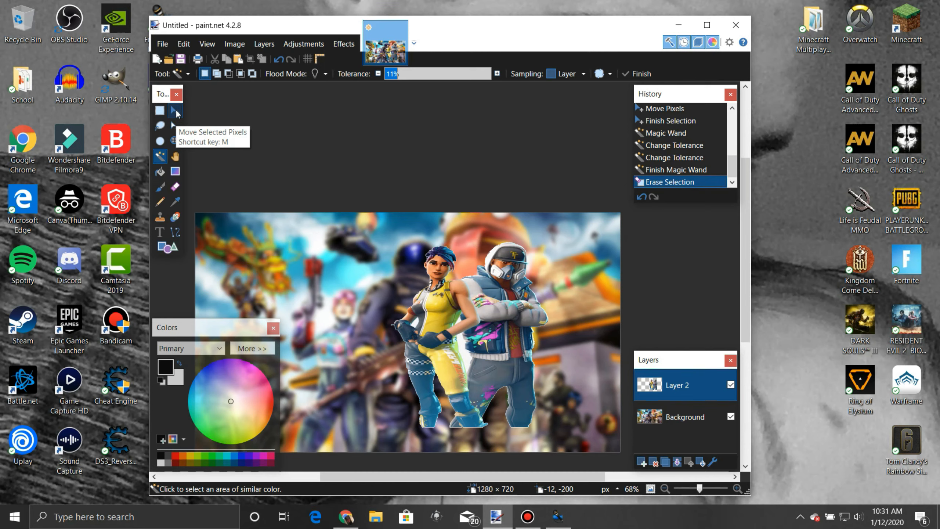
Step: Try repositioning the entire character layer with Move Selected Pixels
left_click(175, 111)
left_click_drag(449, 314, 430, 293)
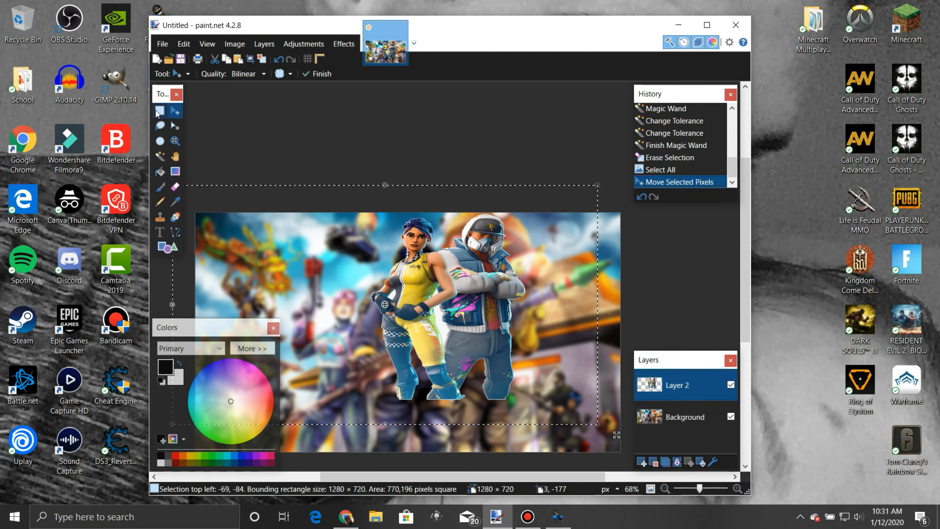
left_click_drag(429, 288, 444, 311)
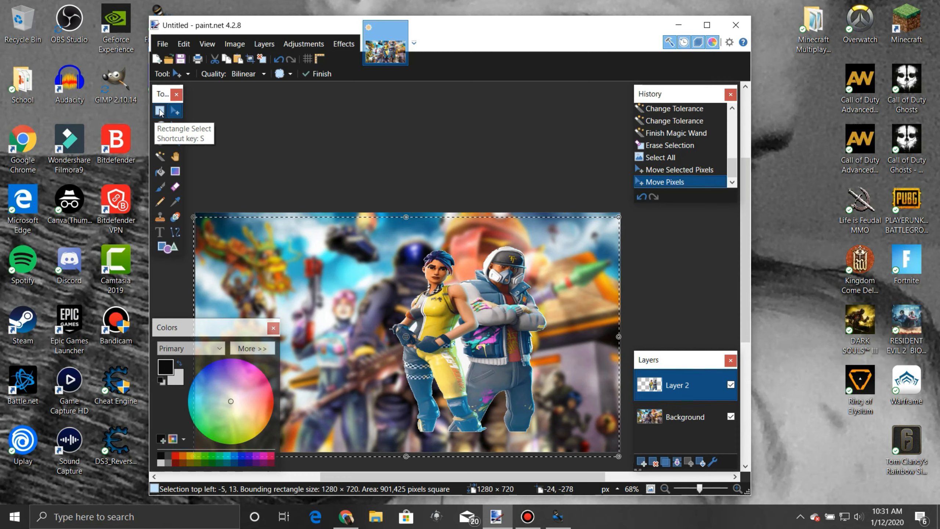
Step: Select a rectangle of about 719 × 691 pixels around the two characters, move its upper-left corner to about 632, 90, and deselect
left_click(159, 111)
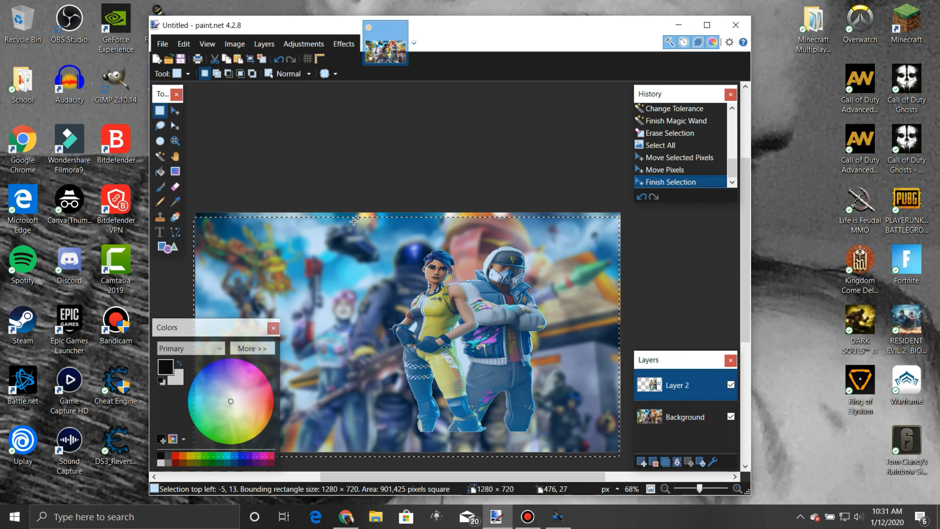
left_click_drag(354, 221, 592, 451)
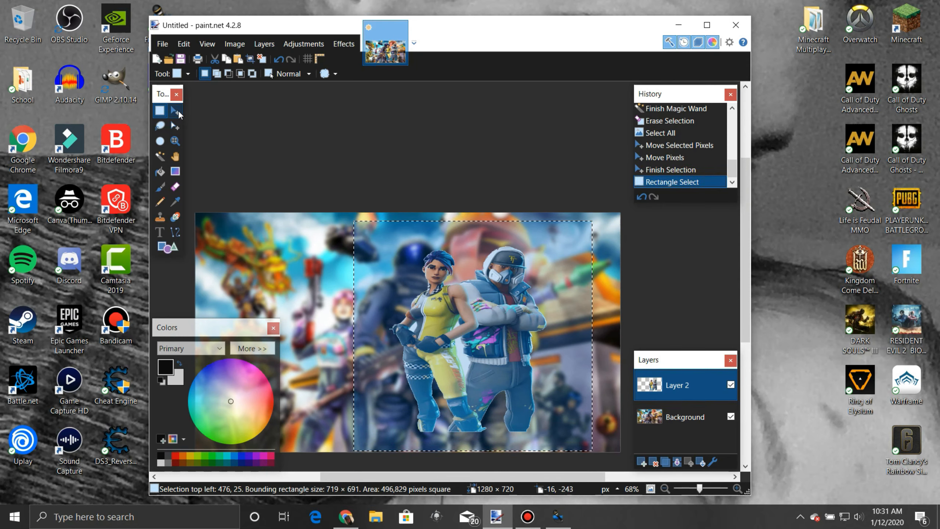
left_click(176, 111)
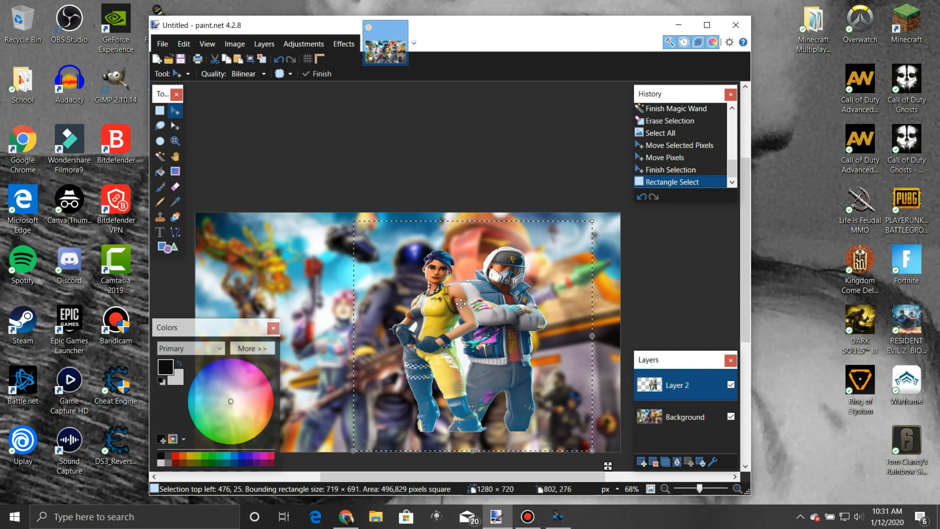
left_click_drag(461, 304, 420, 282)
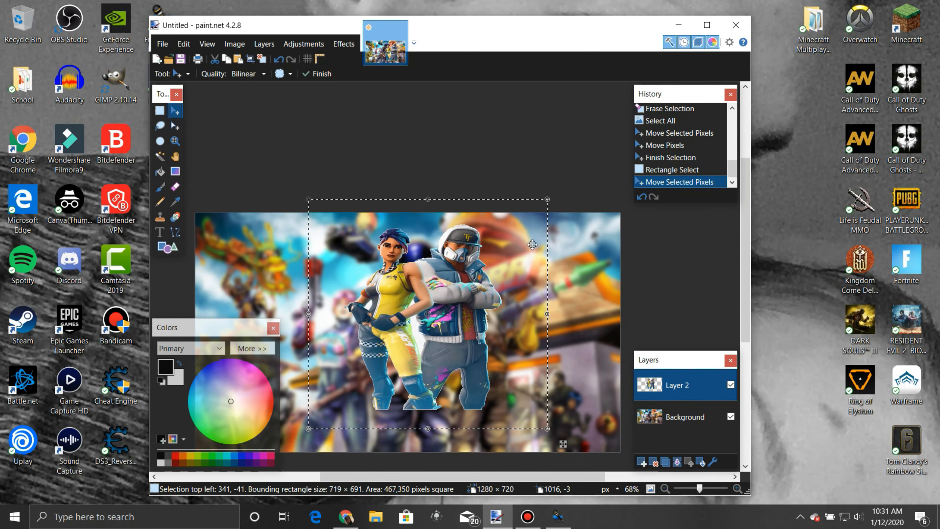
left_click_drag(417, 344, 493, 377)
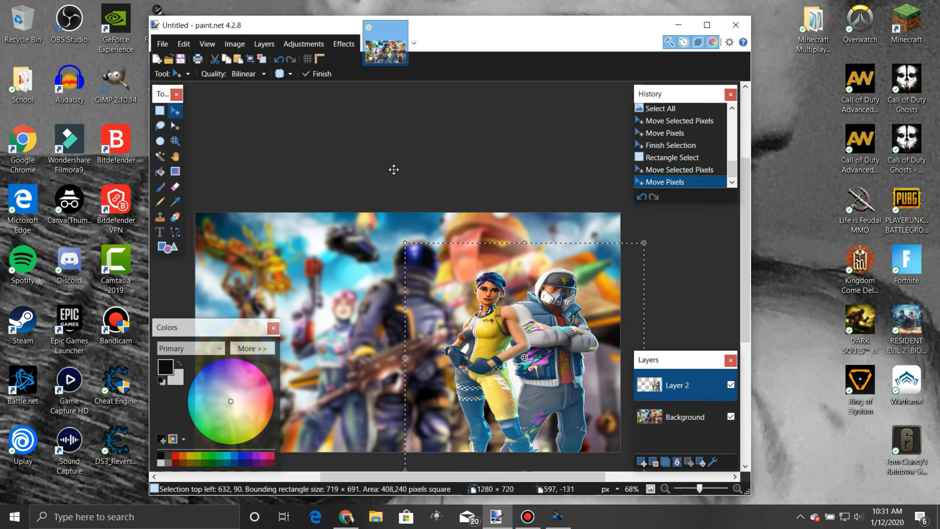
key("ctrl+d")
Step: Apply the Sharpen effect to the two-character layer with an amount of 19
left_click(344, 44)
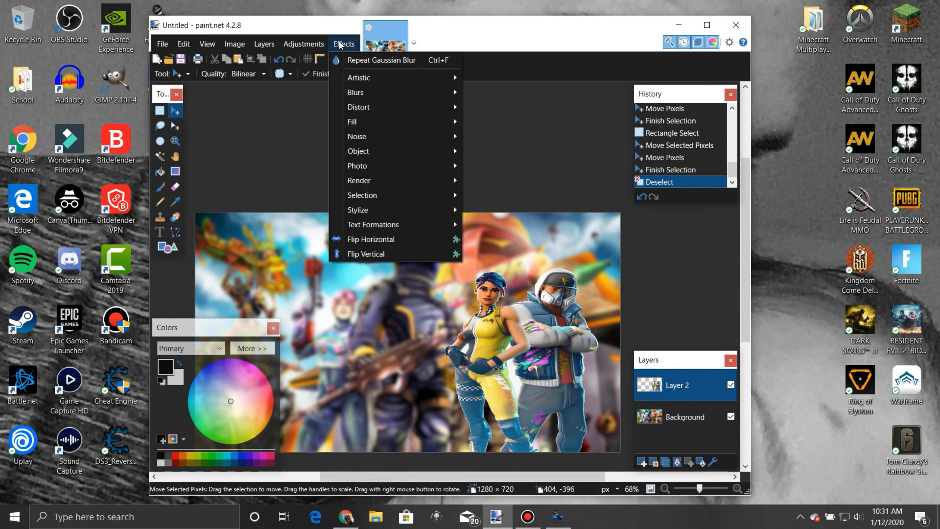
mouse_move(377, 88)
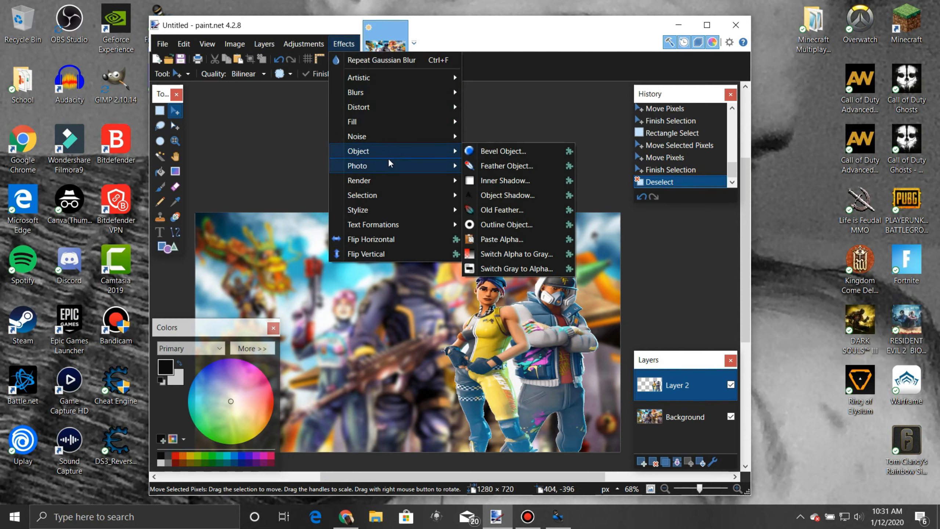
mouse_move(395, 163)
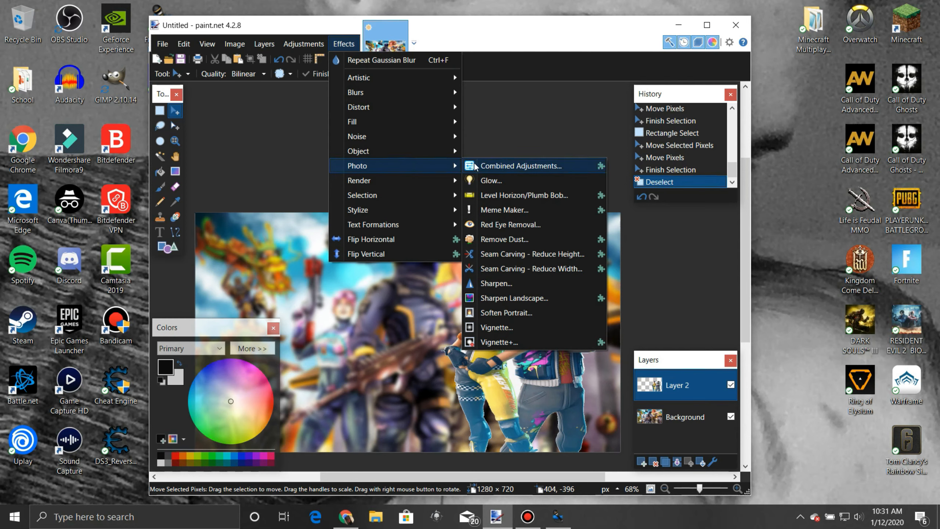
mouse_move(419, 151)
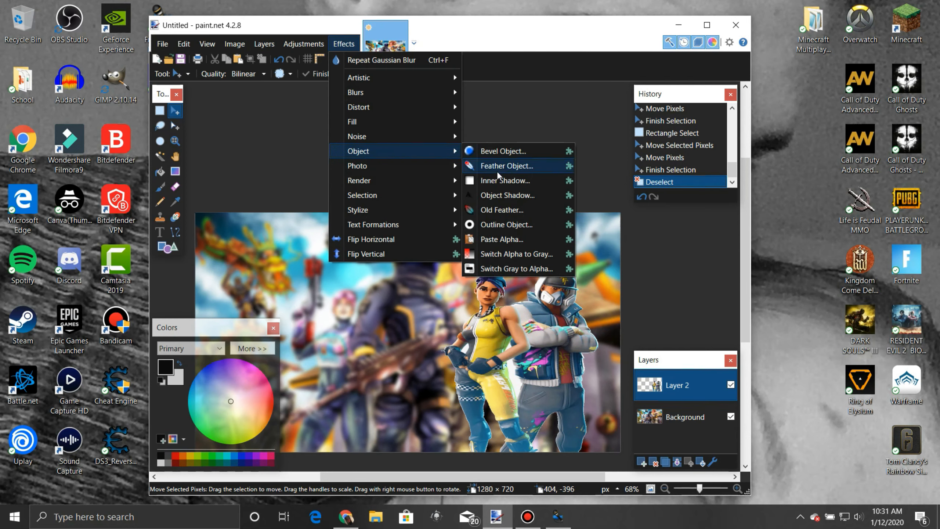
mouse_move(414, 132)
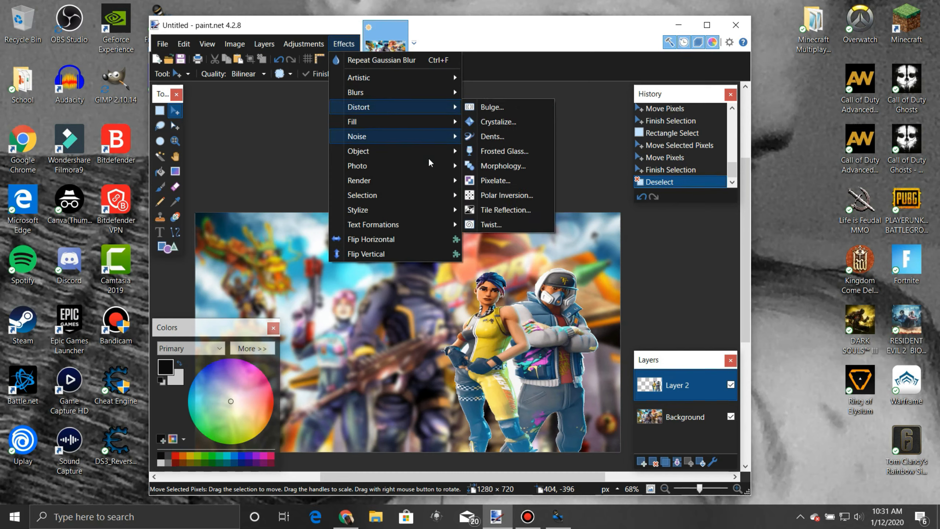
mouse_move(427, 173)
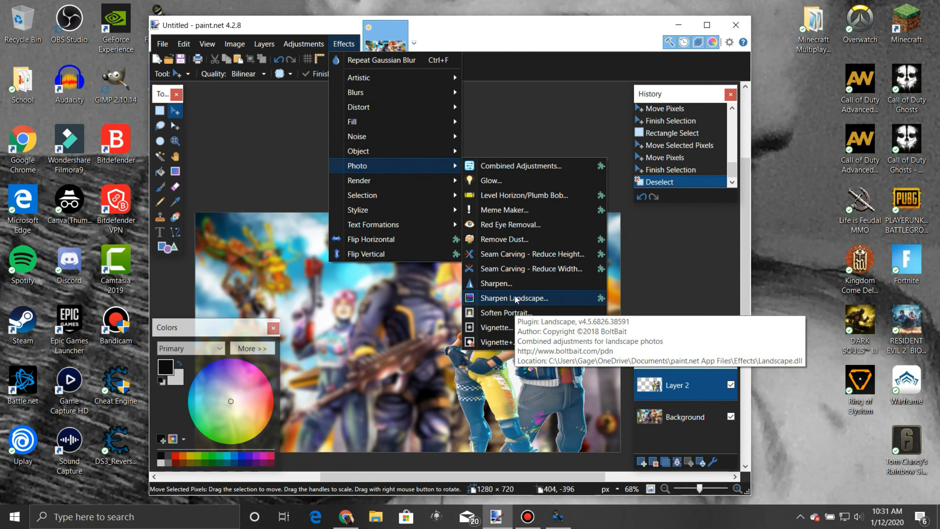
left_click(517, 282)
left_click_drag(486, 227, 374, 185)
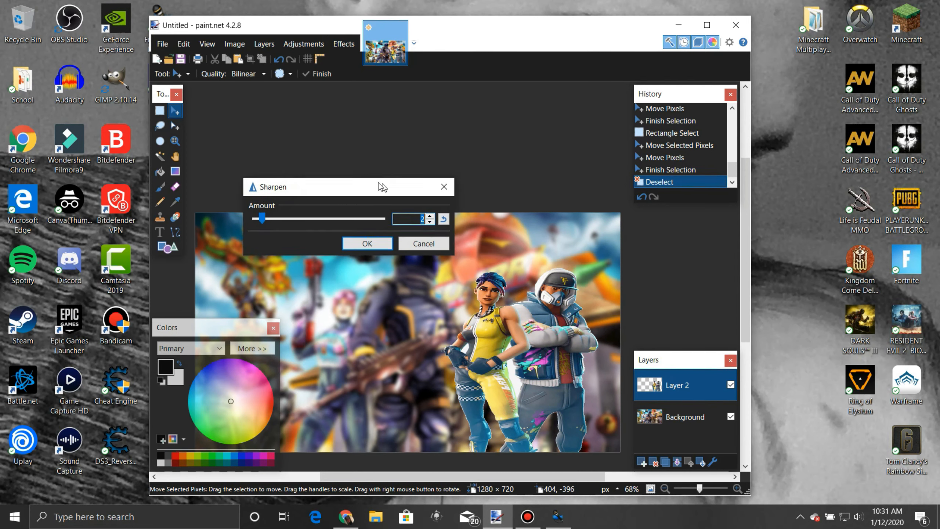
left_click_drag(251, 217, 365, 217)
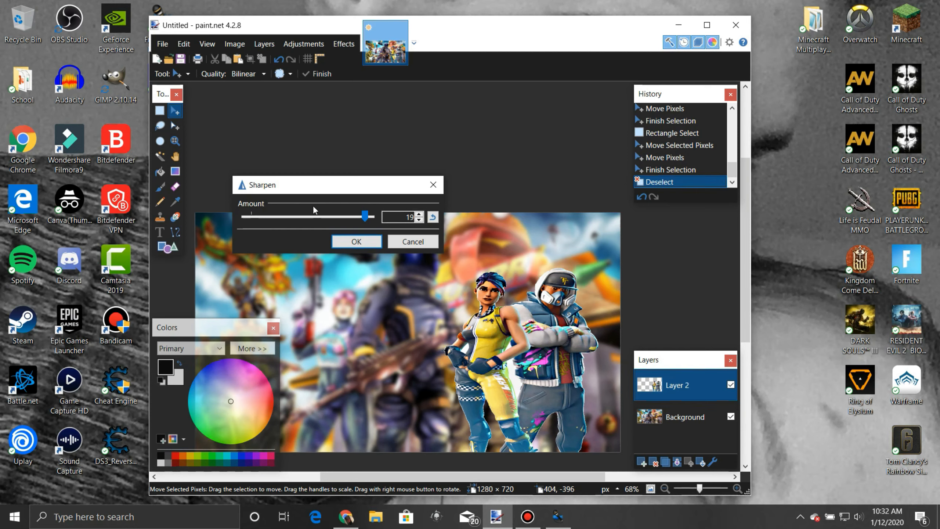
left_click(356, 241)
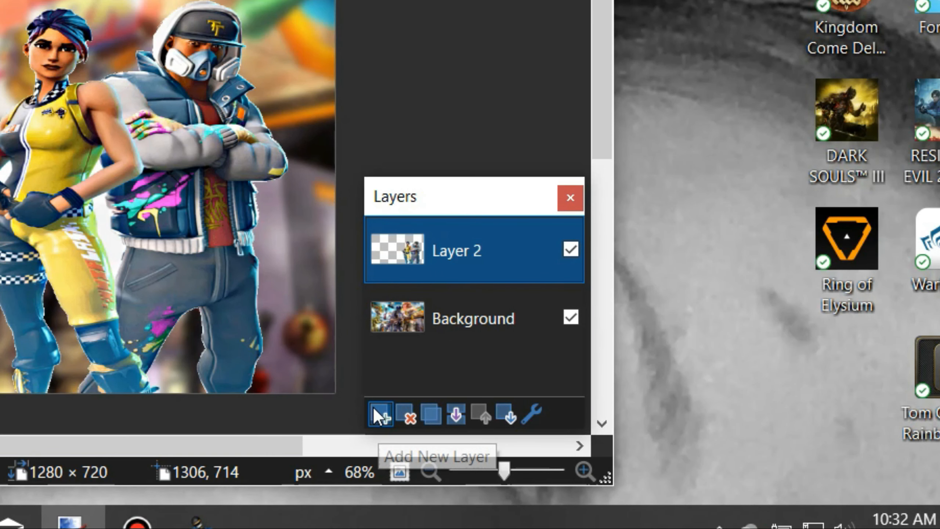
Step: On a new layer, draw a Zot shape about 558 × 94 pixels, angled about 32° near the canvas's upper left, and fill it black
left_click(642, 462)
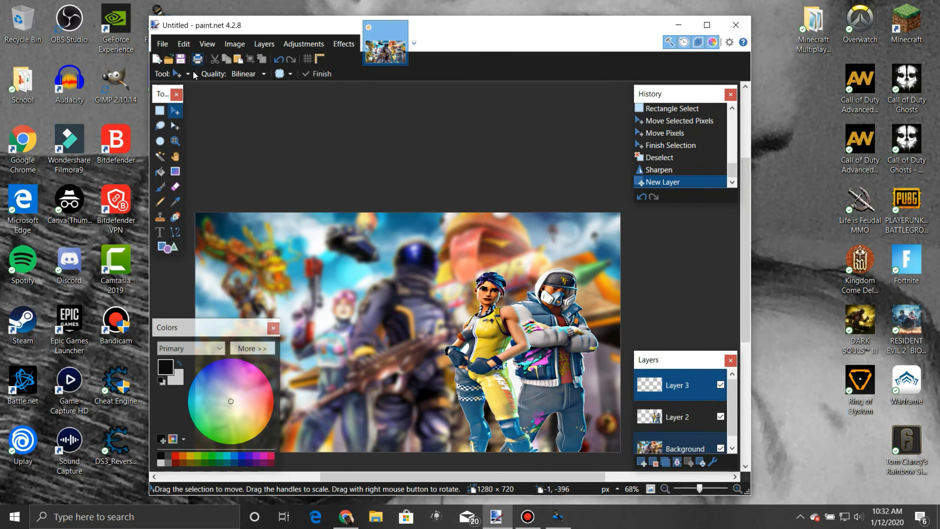
left_click(168, 249)
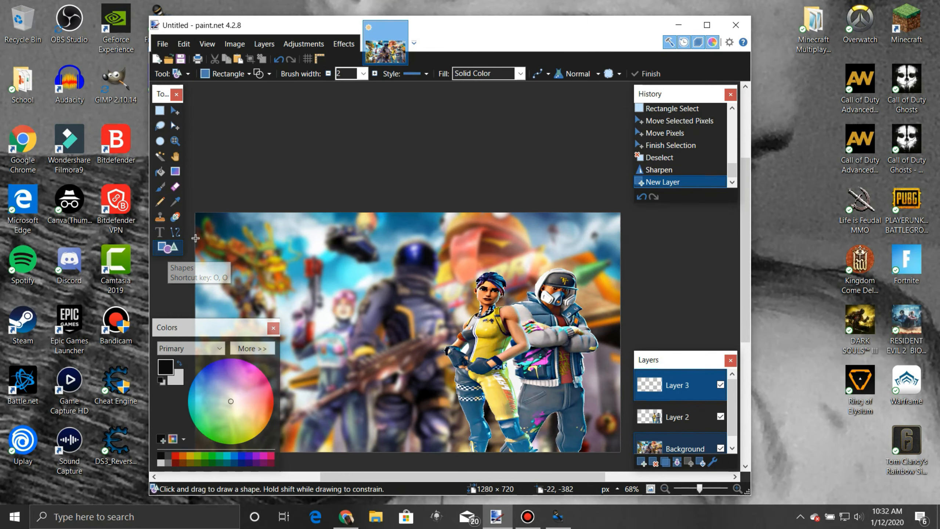
left_click(248, 74)
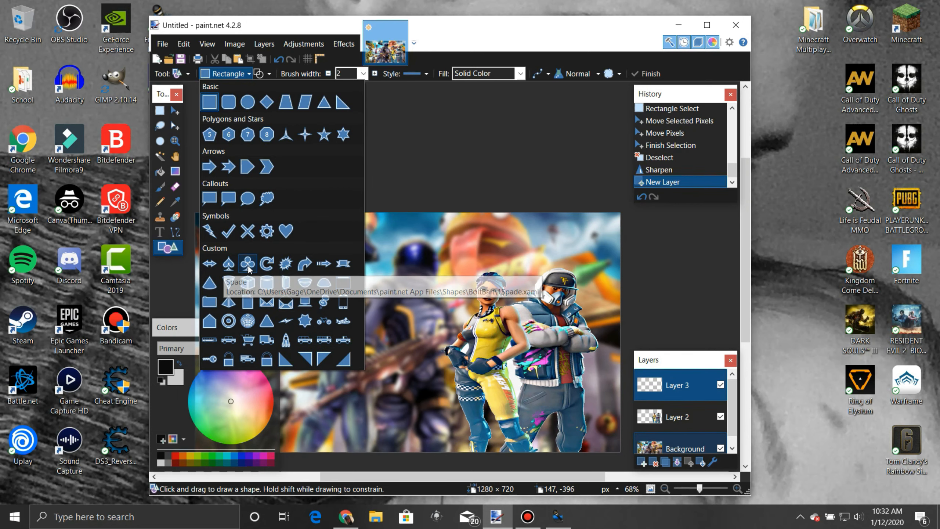
left_click(282, 325)
left_click_drag(213, 226, 279, 275)
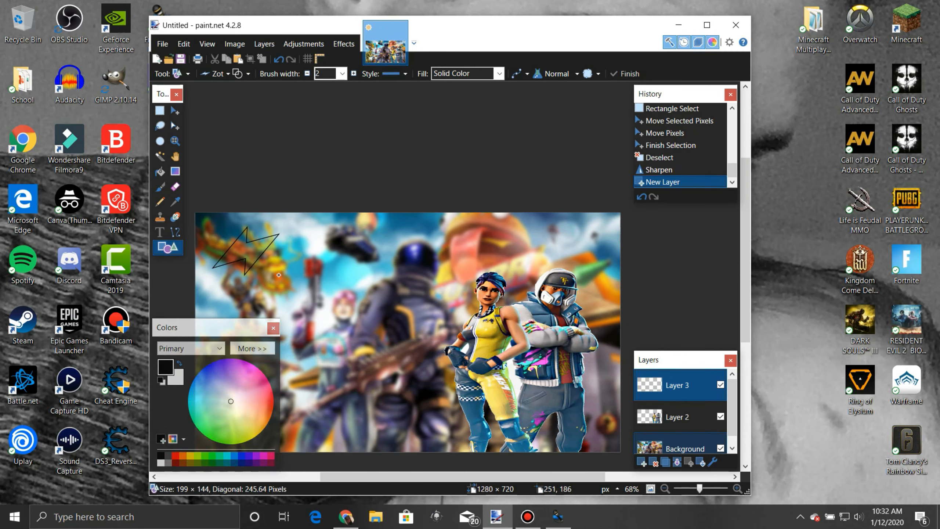
mouse_move(349, 270)
left_mouse_down()
mouse_move(373, 283)
mouse_move(396, 277)
mouse_move(399, 258)
mouse_move(400, 291)
mouse_move(387, 315)
left_mouse_up()
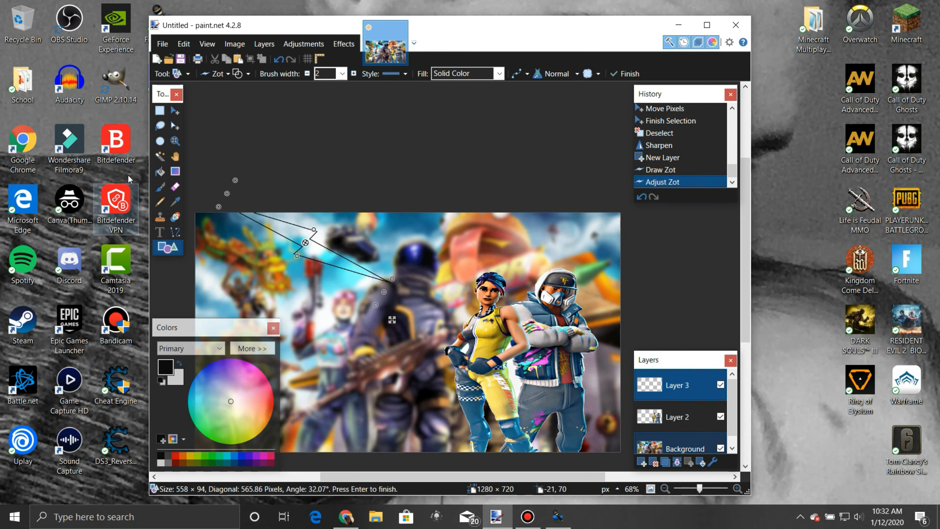
left_click(160, 171)
left_click(278, 227)
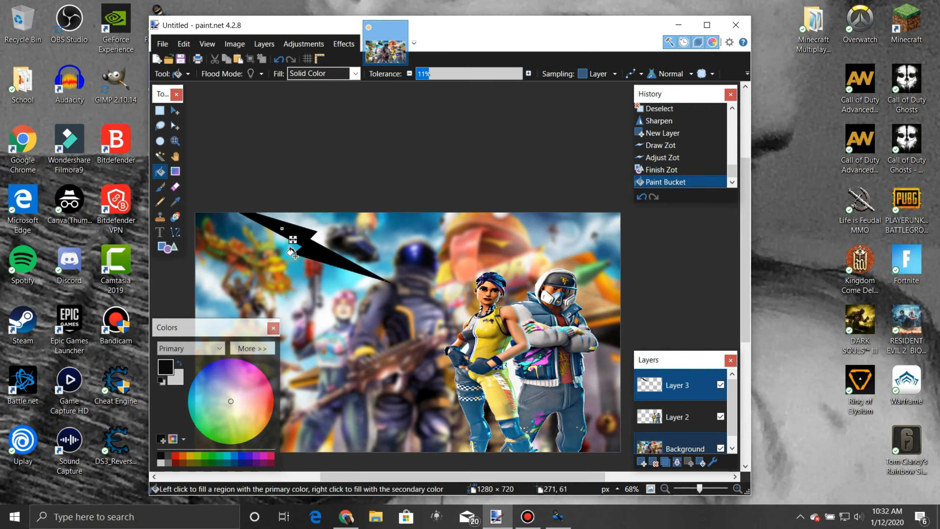
Step: Select a rectangle of about 617 × 331 pixels around the black bolt, move its upper-left corner to about -312, -123, and deselect
left_click(159, 110)
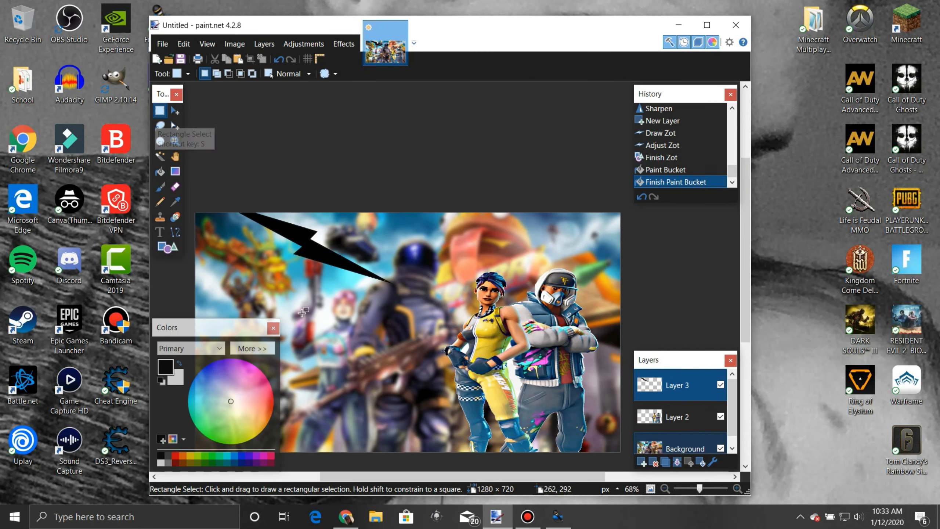
mouse_move(423, 323)
left_mouse_down()
mouse_move(257, 201)
mouse_move(218, 191)
left_mouse_up()
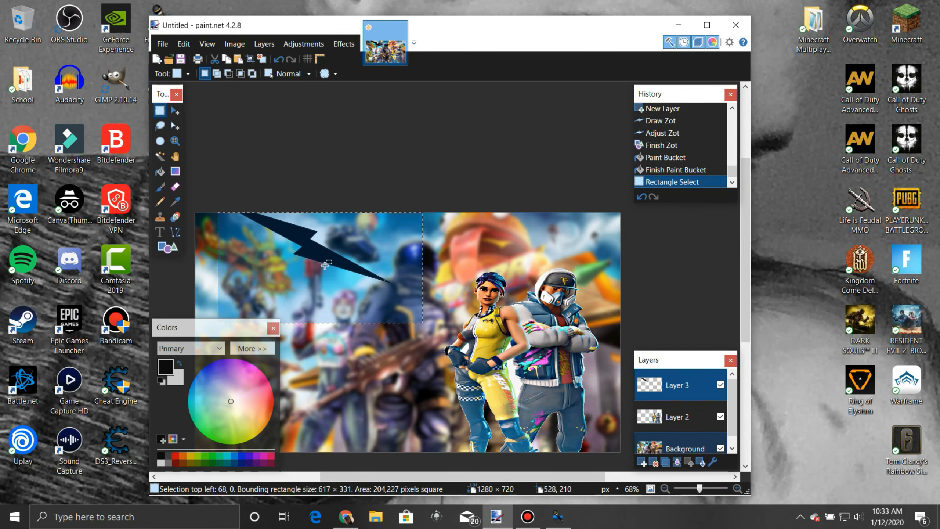
left_click(175, 111)
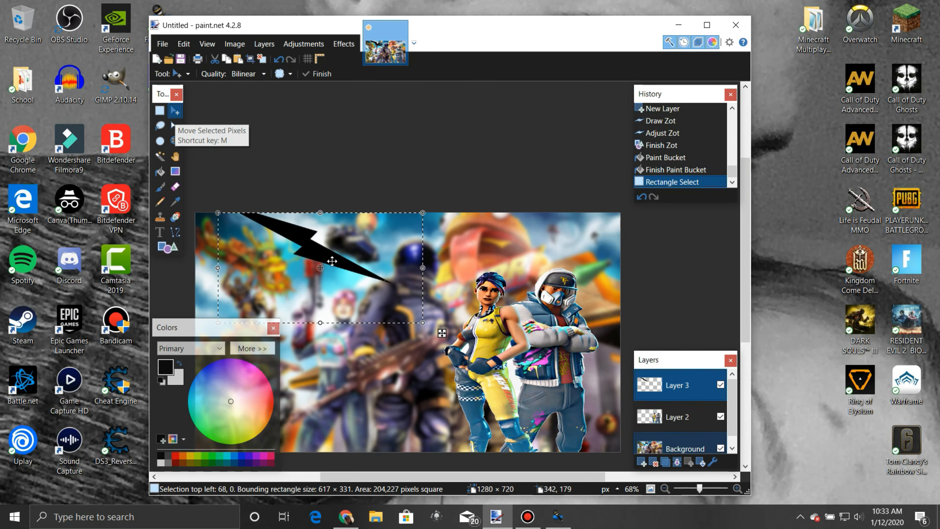
left_click_drag(313, 239, 189, 200)
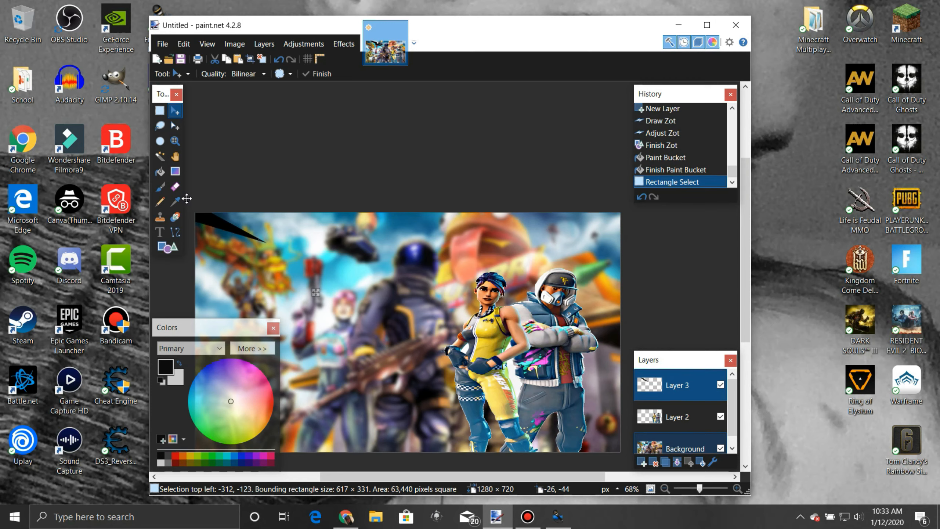
left_click_drag(186, 198, 186, 199)
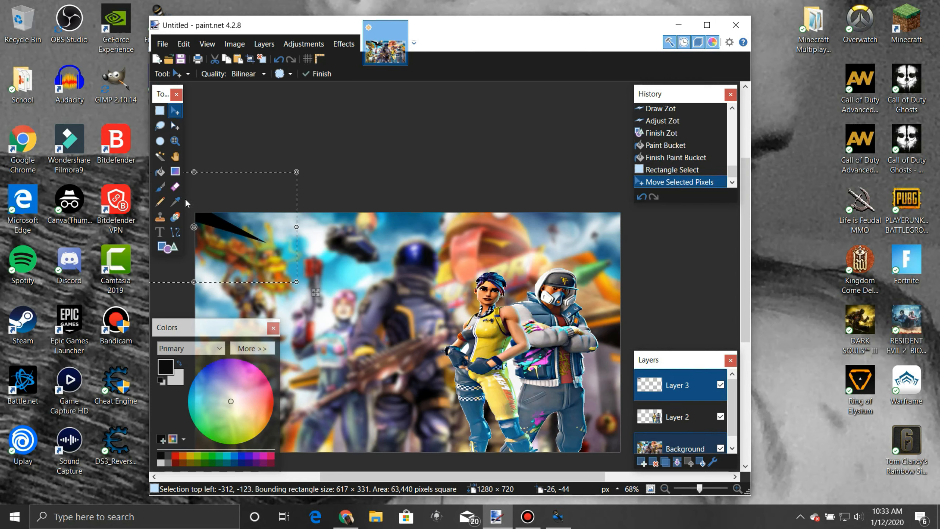
key("ctrl+d")
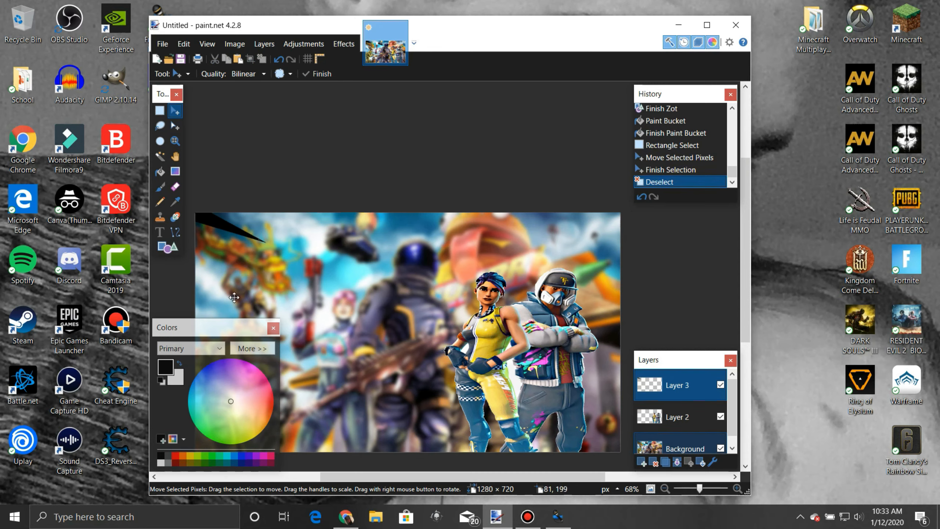
Step: Restore the selection around the black spike, copy it, and paste it onto a new layer
left_click_drag(197, 327, 367, 113)
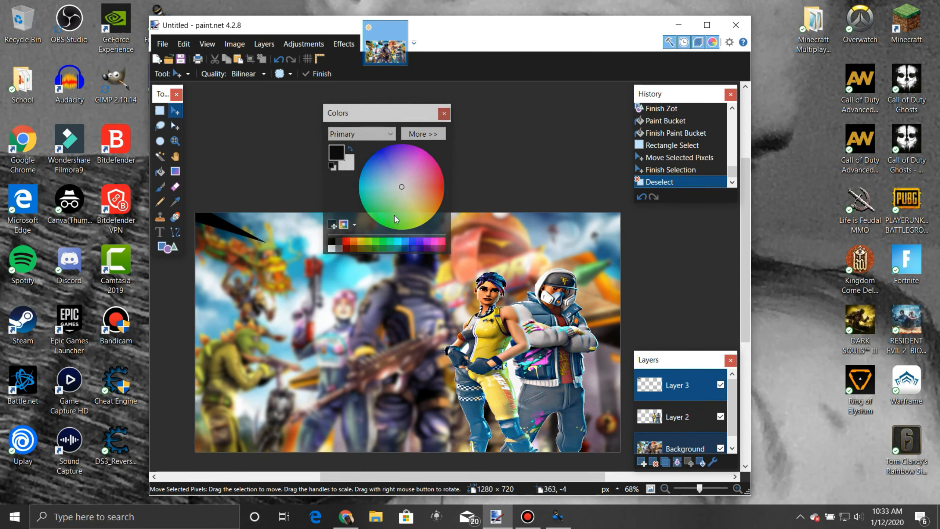
left_click(641, 197)
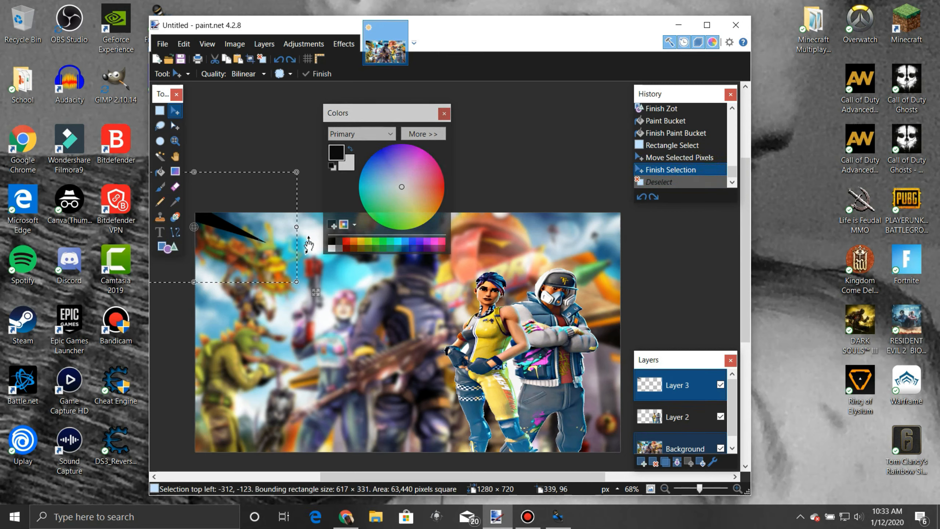
left_click(293, 313)
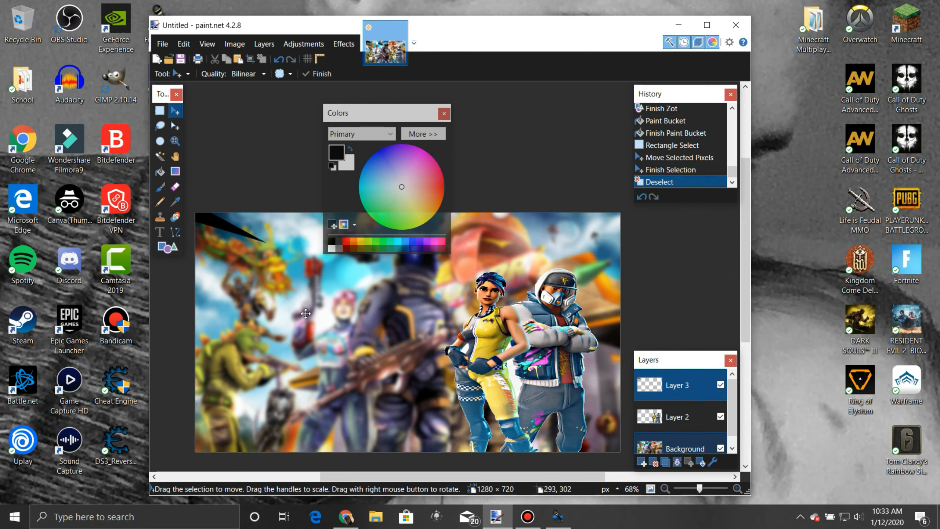
left_click(642, 462)
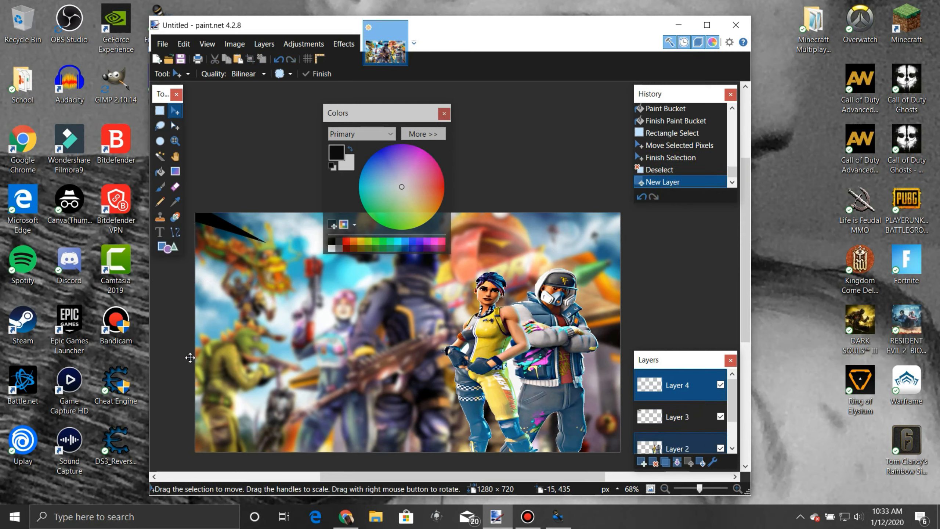
key("ctrl+v")
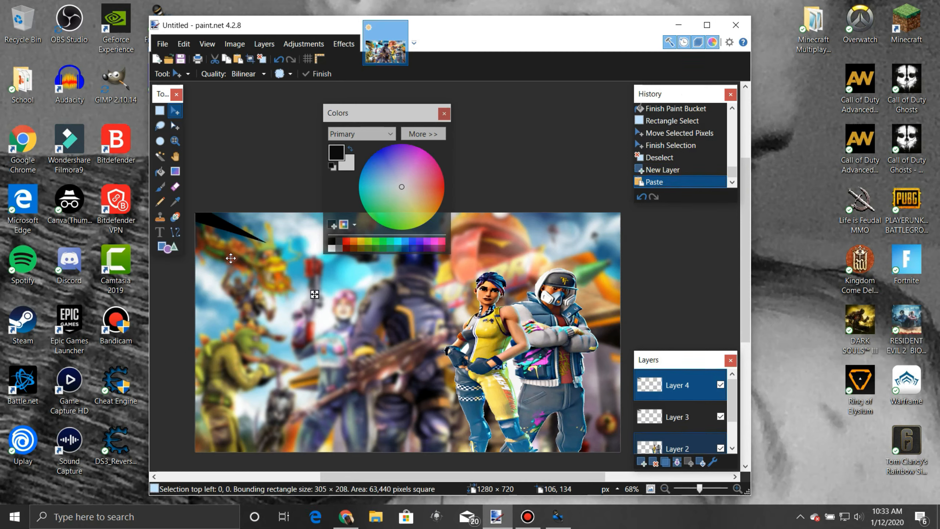
Step: Try rotating the pasted spike to about 50° and placing it at the canvas's lower-left edge
left_click_drag(232, 259, 249, 406)
left_click_drag(326, 335, 270, 293)
left_click_drag(272, 359, 238, 276)
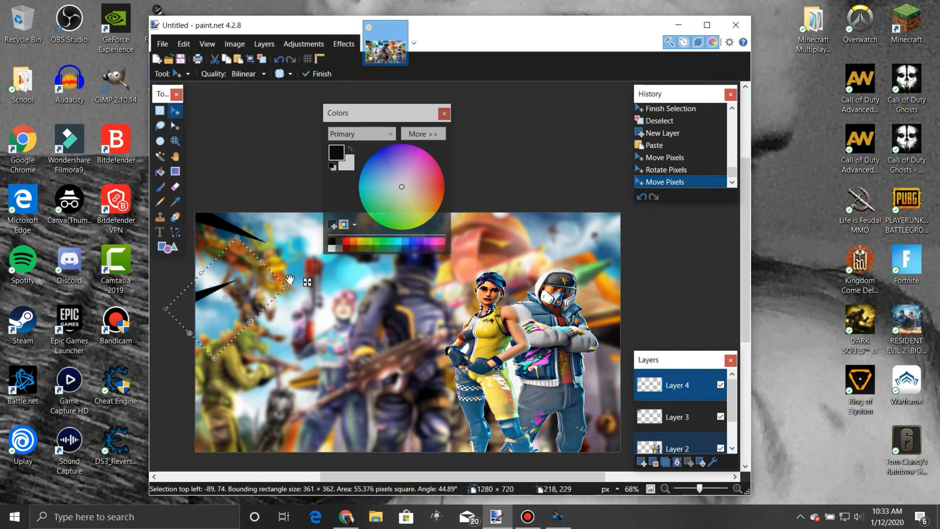
left_click_drag(298, 285, 251, 417)
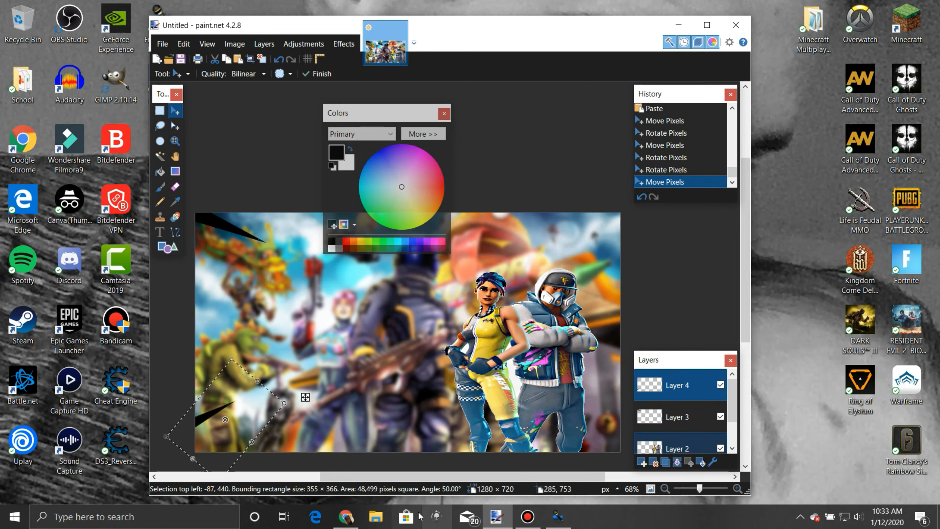
Step: Switch to the browser, go back to the "fortnite background" image results, and preview the orange Legendary Fortnite blank background
left_click(346, 517)
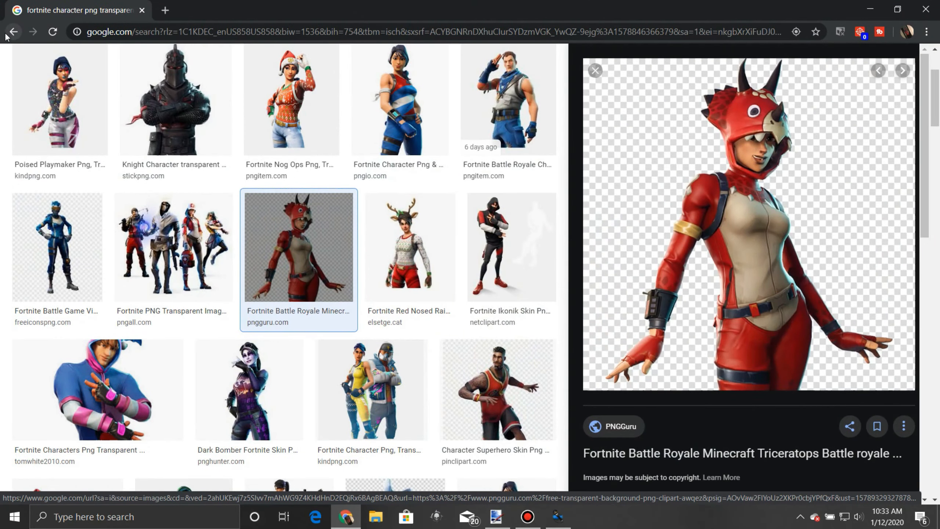
left_click(12, 33)
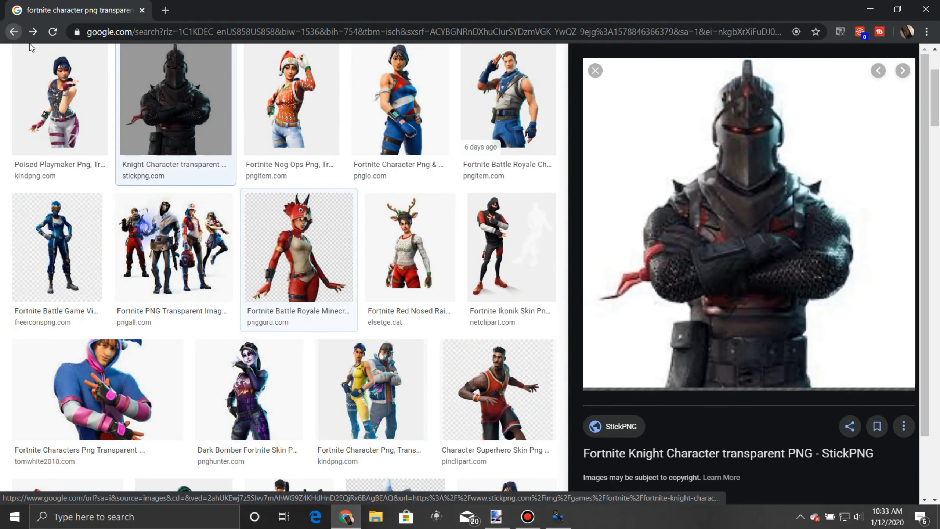
left_click(12, 32)
left_click(13, 32)
left_click(12, 32)
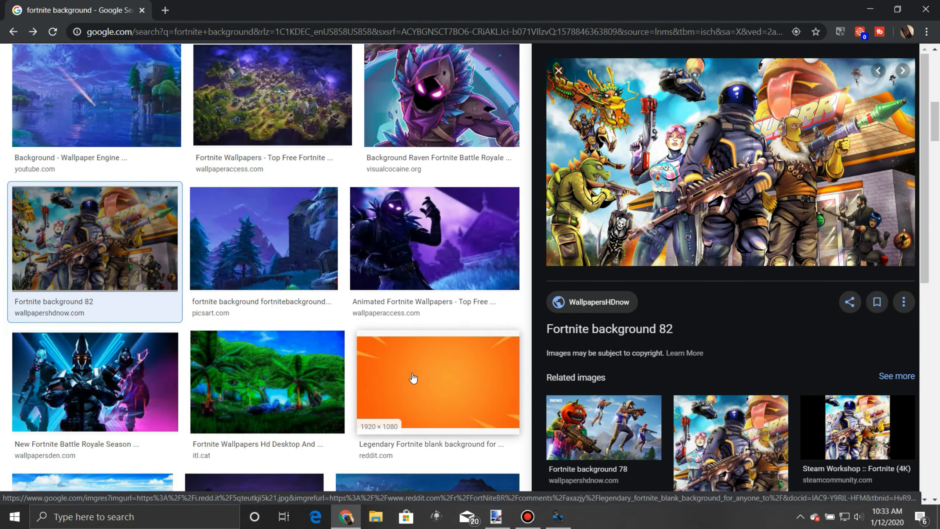
left_click(413, 378)
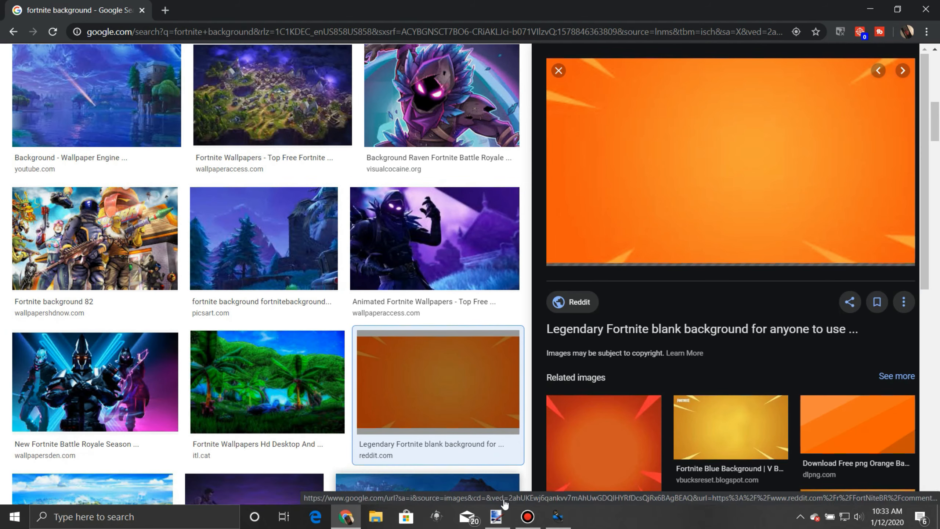
Step: Return to paint.net, undo the pasted spike's moves and rotations, then erase the spike and delete its layer
left_click(496, 516)
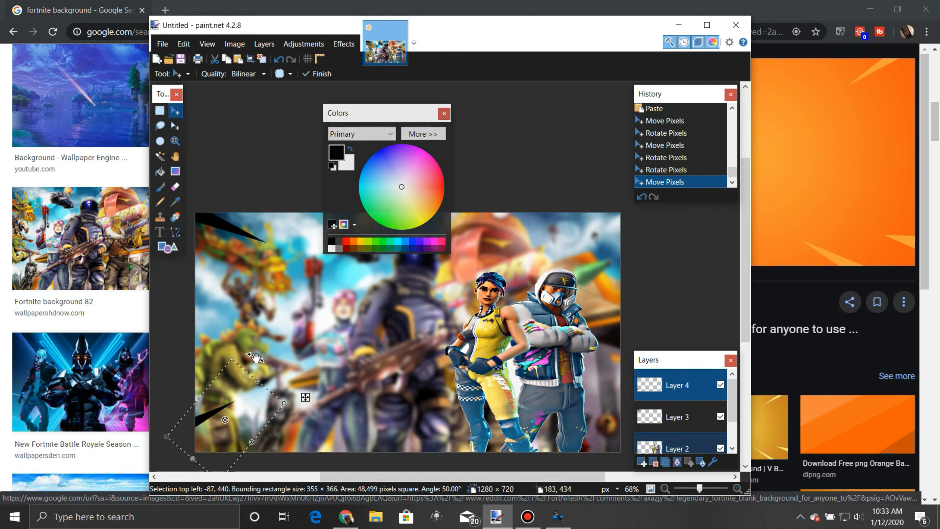
left_click(655, 109)
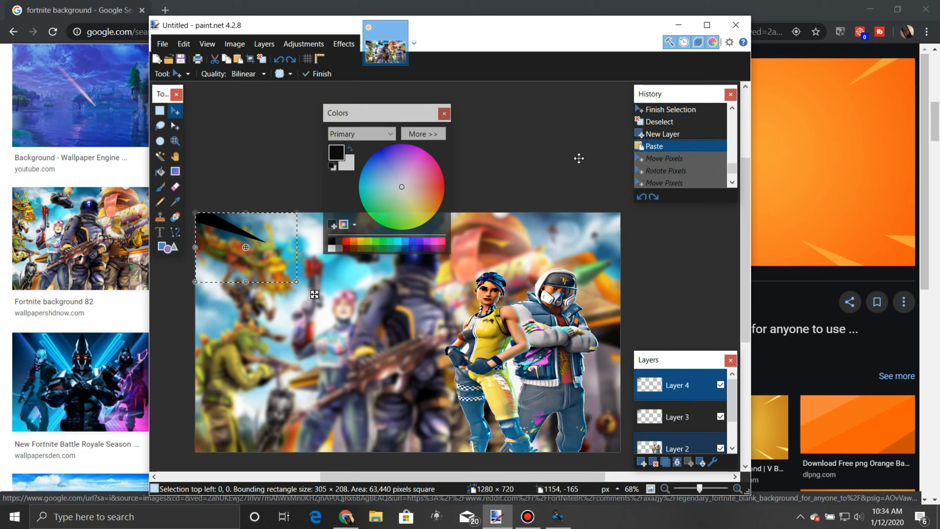
key("Delete")
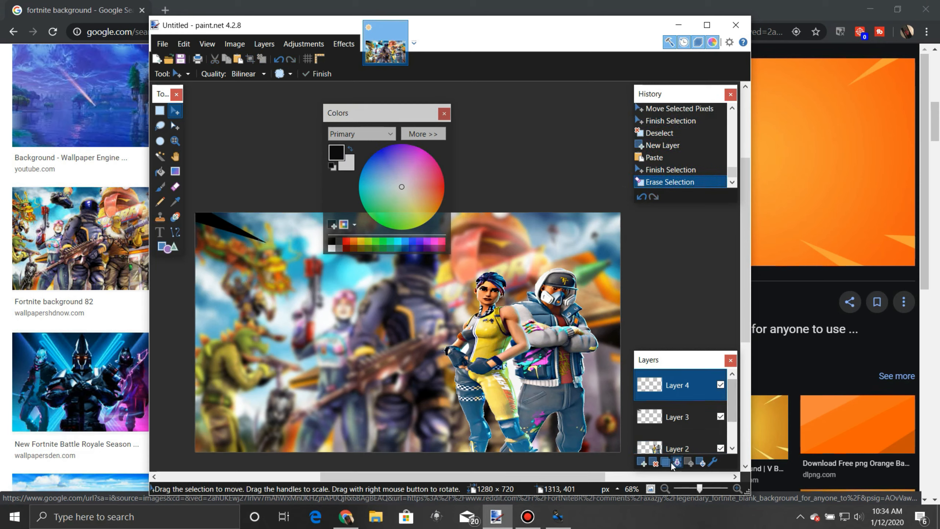
left_click(654, 462)
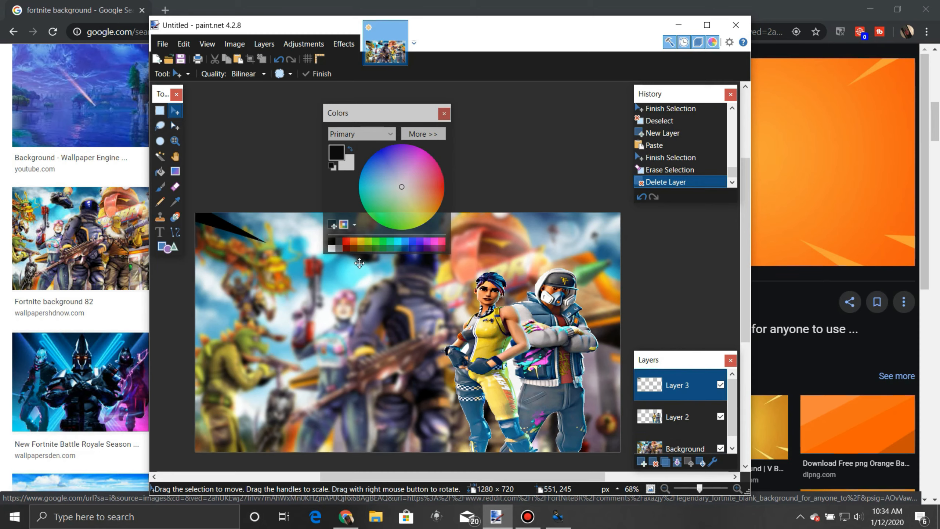
left_click_drag(373, 112, 201, 326)
Step: Switch to the browser, open the 1920 × 1080 orange Fortnite background in its own tab, and copy the image
left_click(679, 25)
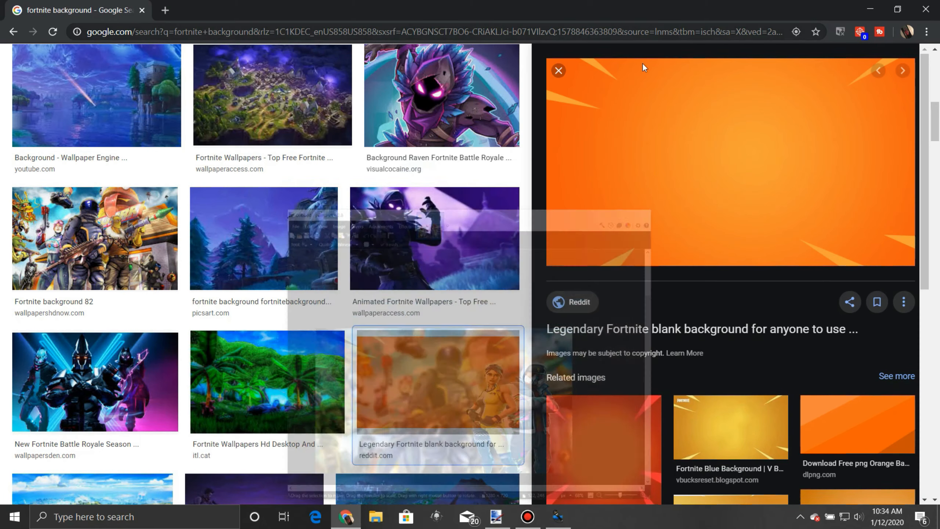
right_click(687, 163)
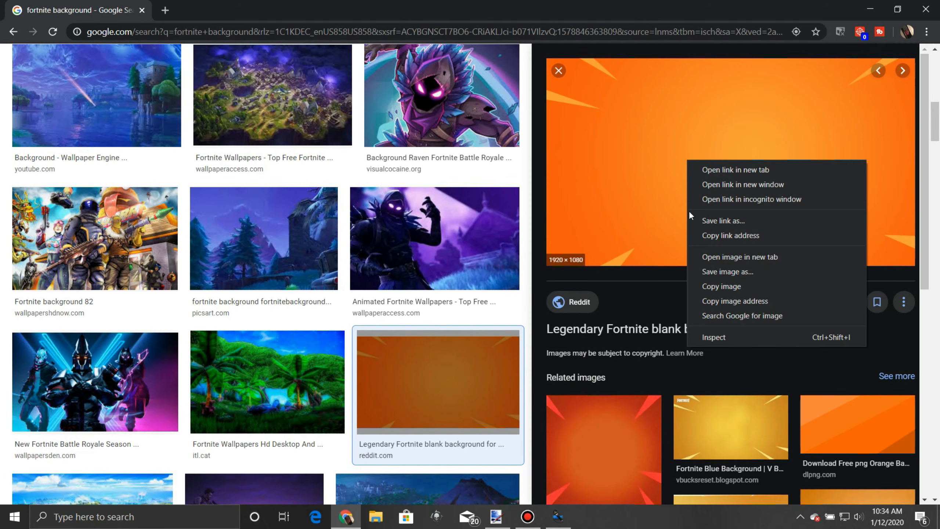
left_click(731, 258)
left_click(232, 10)
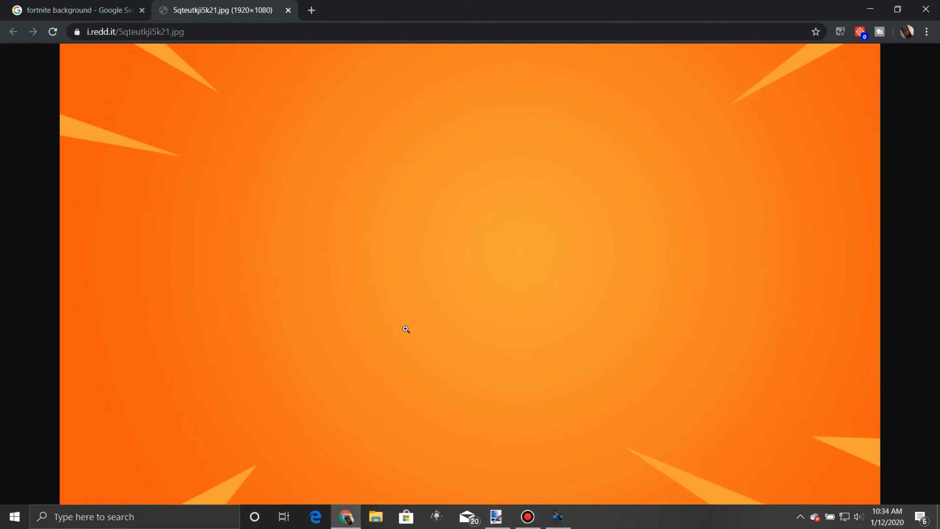
Step: Return to paint.net and paste the orange background onto a new layer, keeping the canvas size
left_click(498, 522)
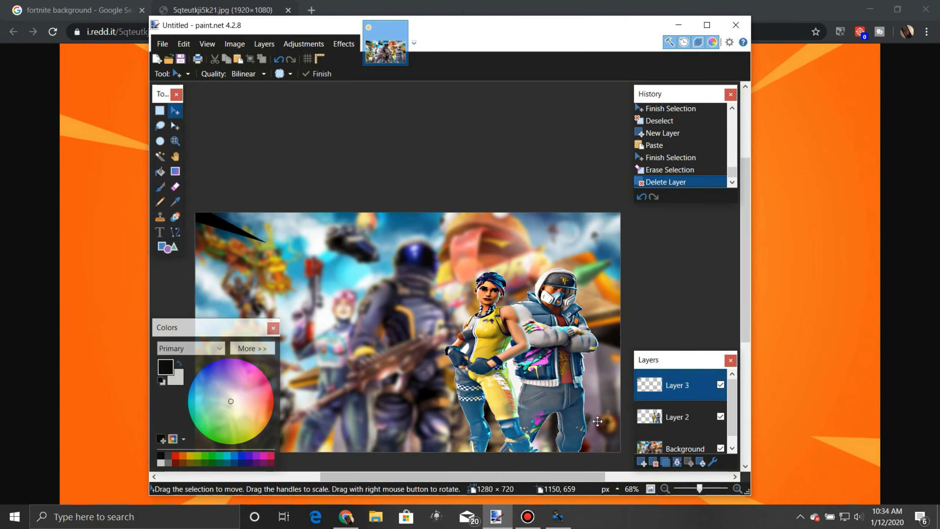
left_click(642, 463)
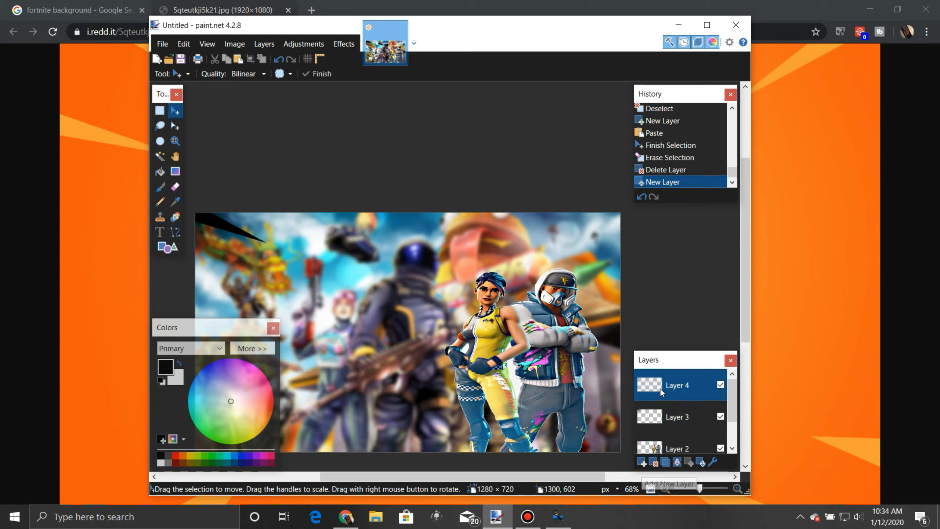
key("ctrl+v")
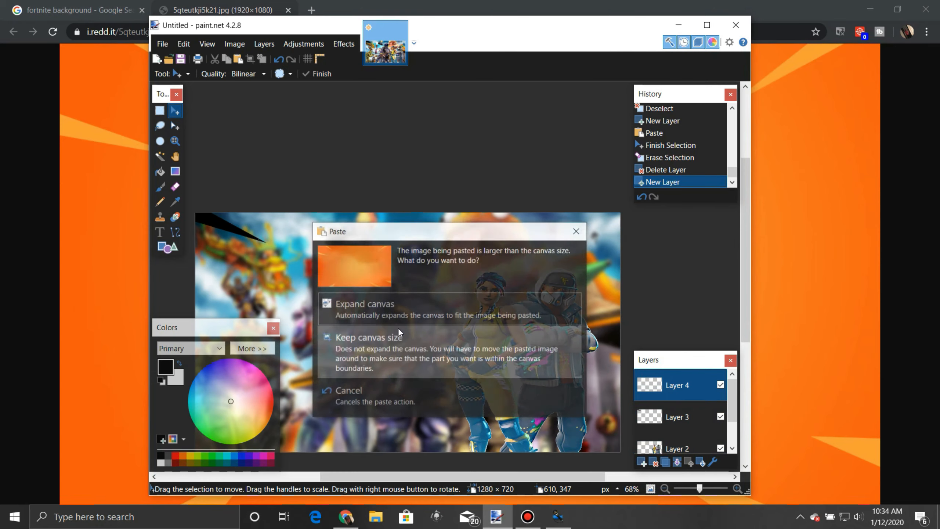
left_click(409, 340)
Step: Scale the pasted orange background down to about 1284 × 741 pixels so it fills the canvas, and deselect it
scroll(413, 325, "down", 1)
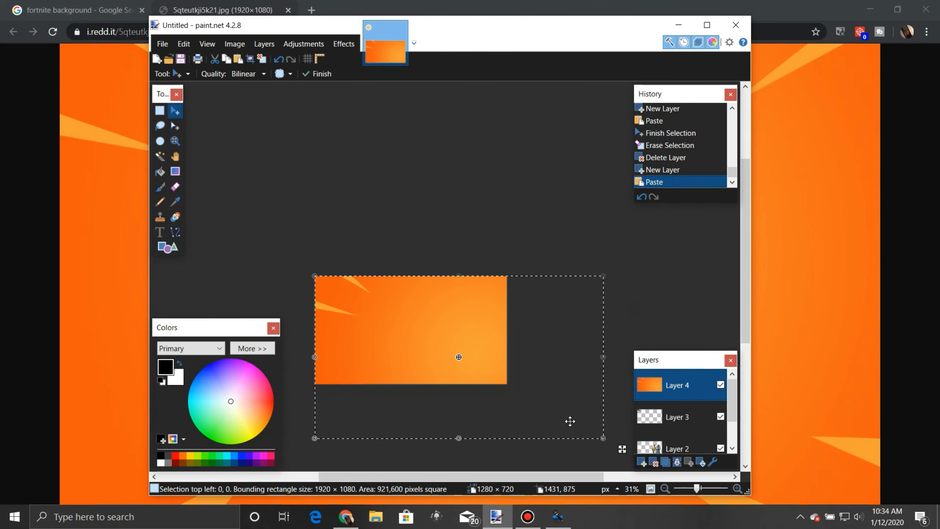
left_click_drag(604, 435, 508, 387)
scroll(509, 388, "up", 3)
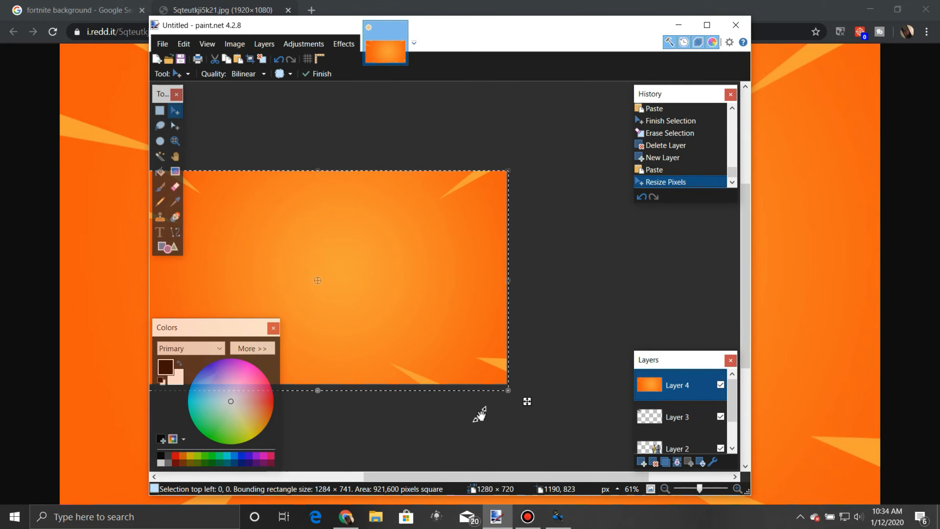
key("ctrl+d")
left_click_drag(448, 476, 394, 467)
Step: Place the orange background layer between the characters and the Background layer, and delete the black spike layer
left_click_drag(658, 387, 676, 441)
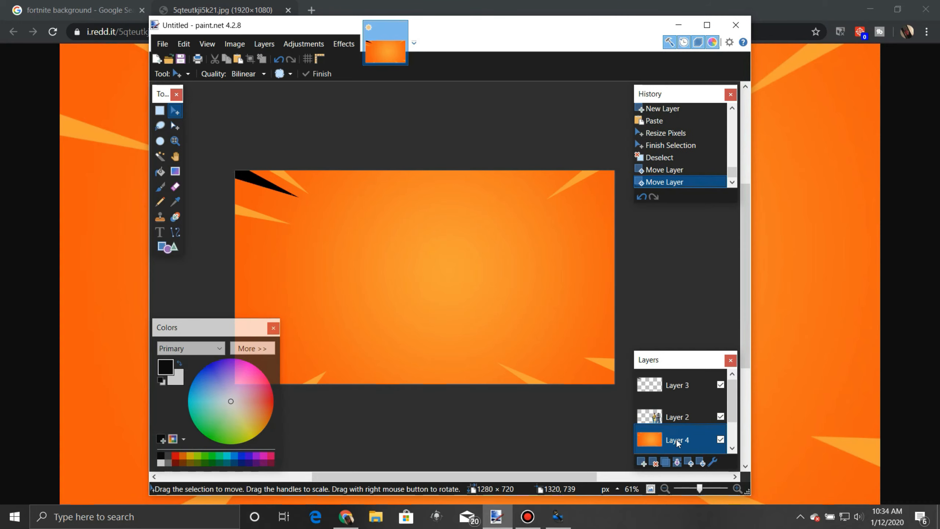
left_click(646, 383)
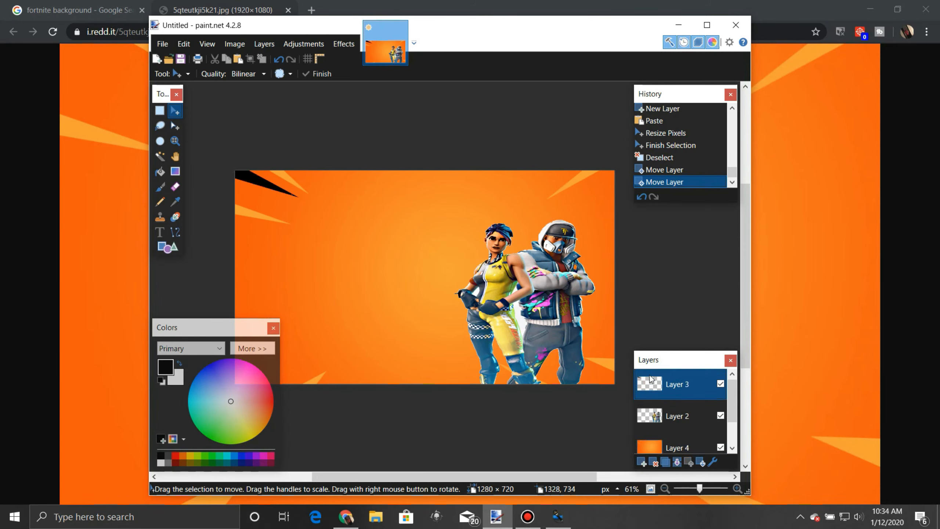
left_click(656, 462)
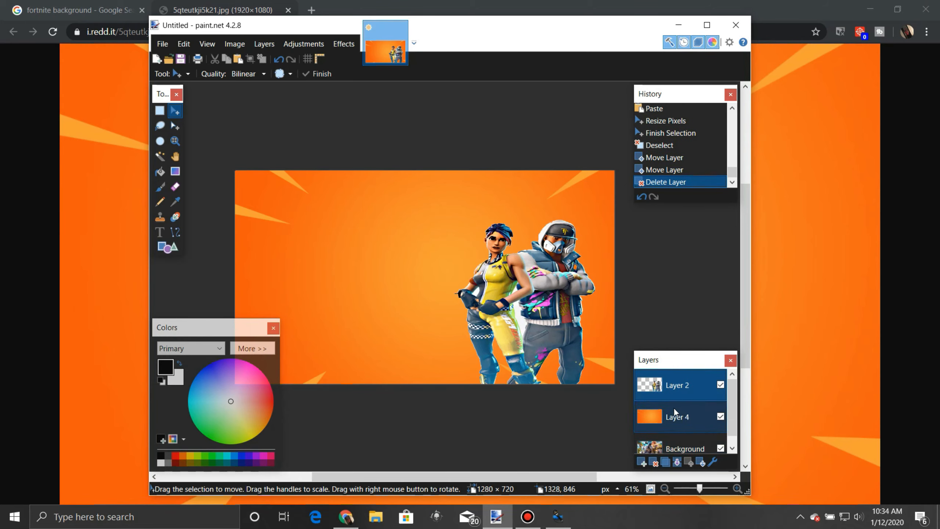
mouse_move(674, 407)
left_mouse_down()
mouse_move(671, 442)
mouse_move(660, 410)
left_mouse_up()
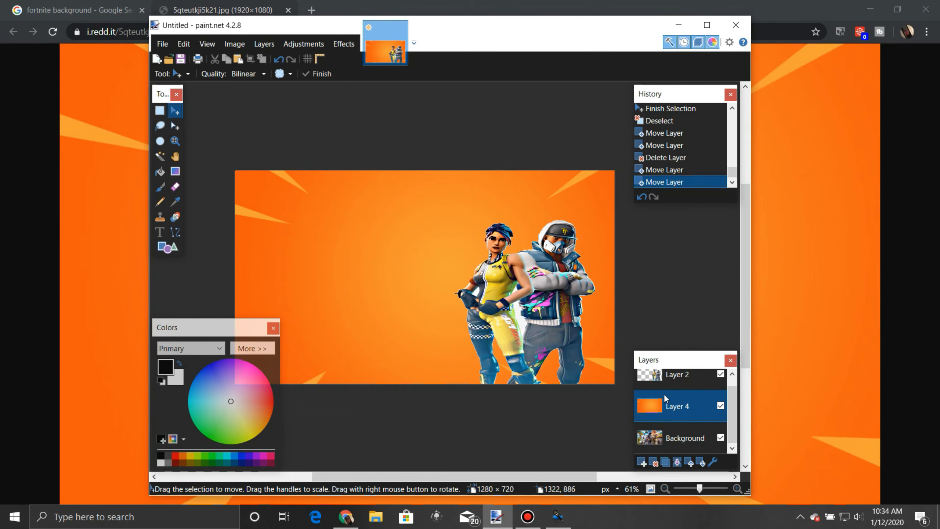
Step: Try the Color Dodge and Overlay blend modes on the orange layer, with an opacity of 192, and discard the changes
left_click(712, 462)
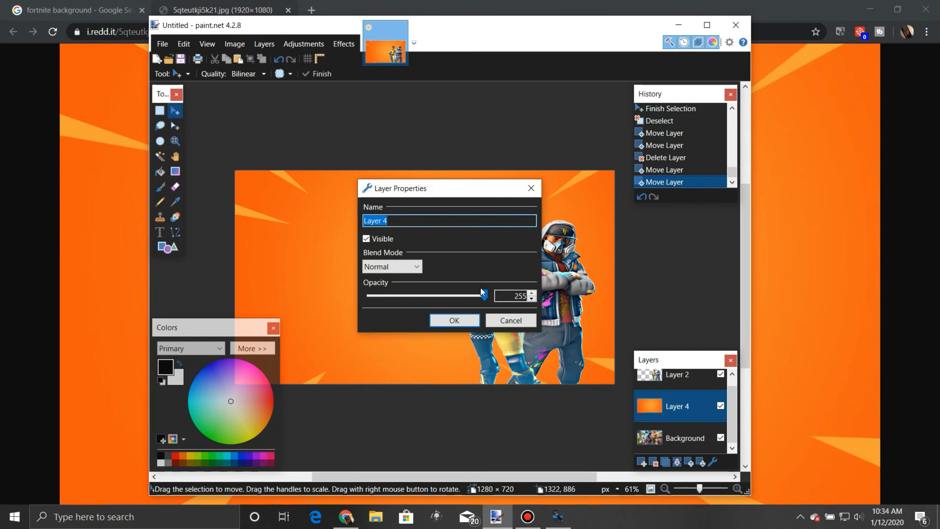
left_click(403, 270)
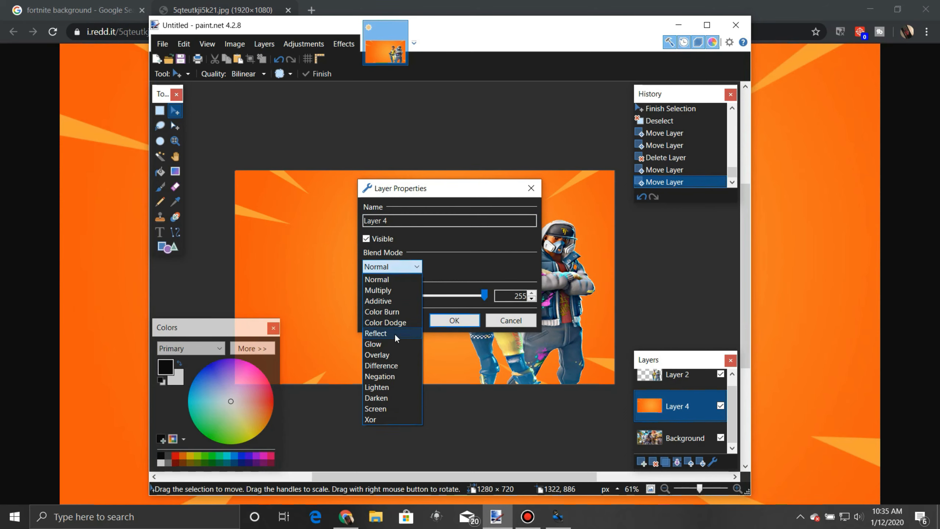
left_click(390, 322)
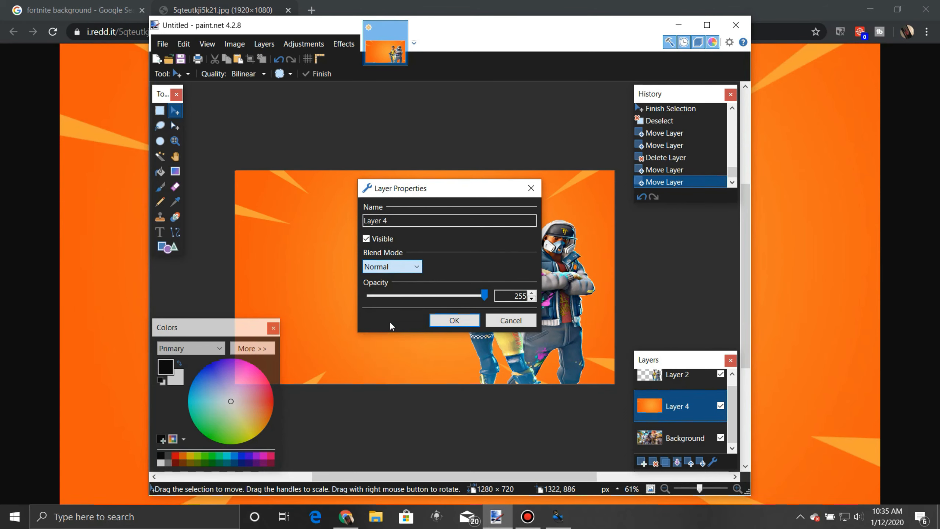
left_click(410, 267)
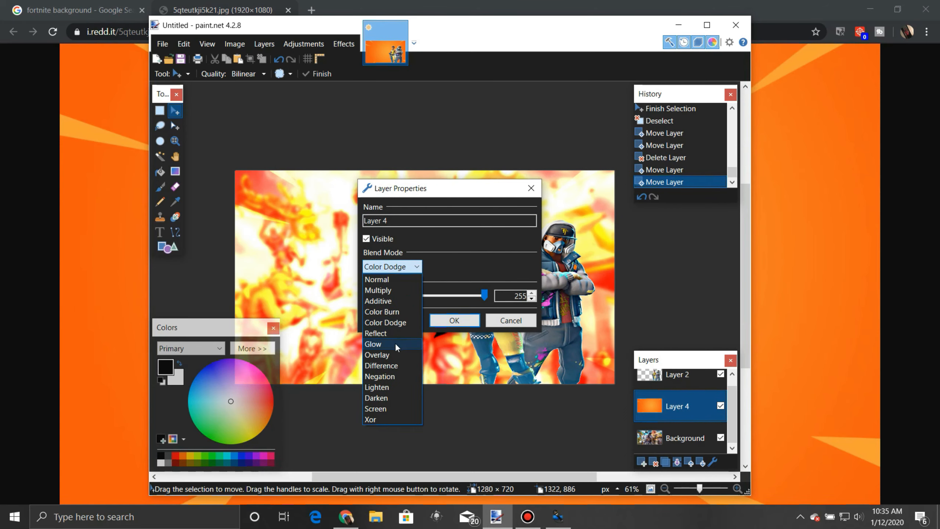
left_click(389, 353)
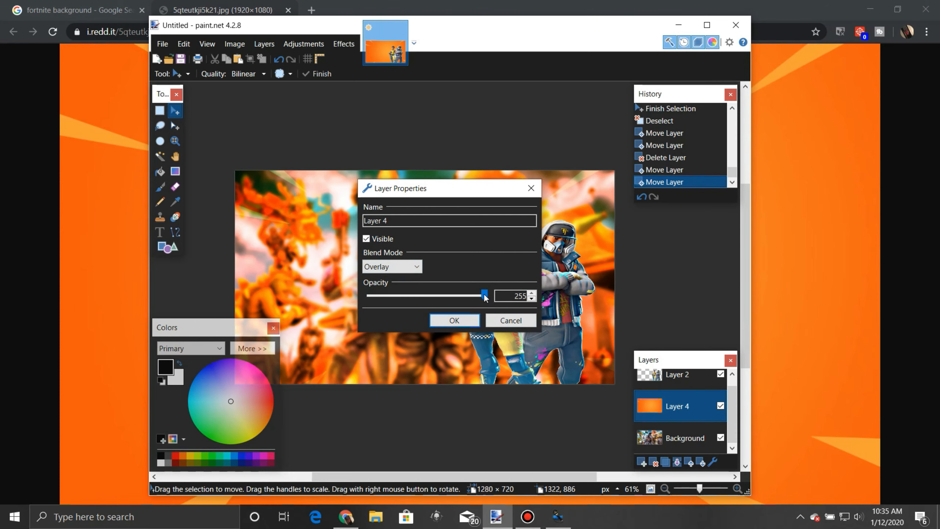
left_click_drag(418, 303, 457, 302)
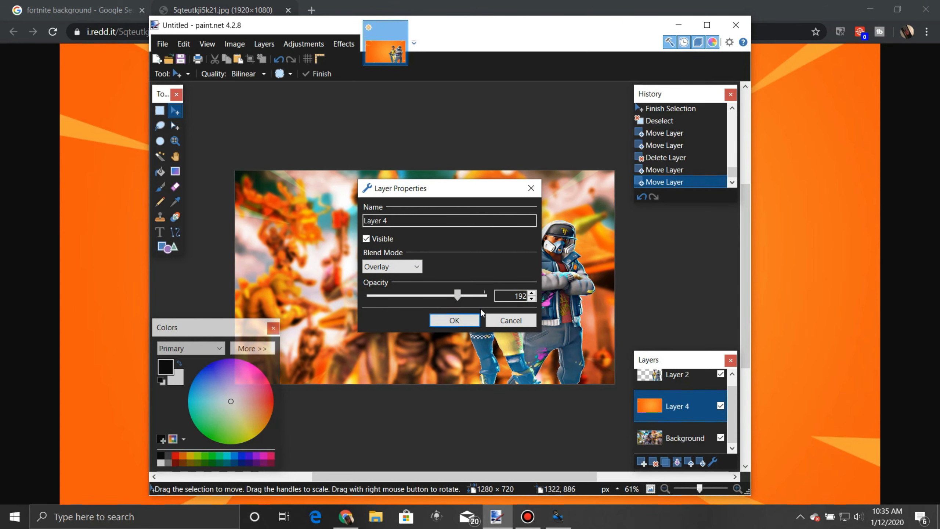
left_click(516, 326)
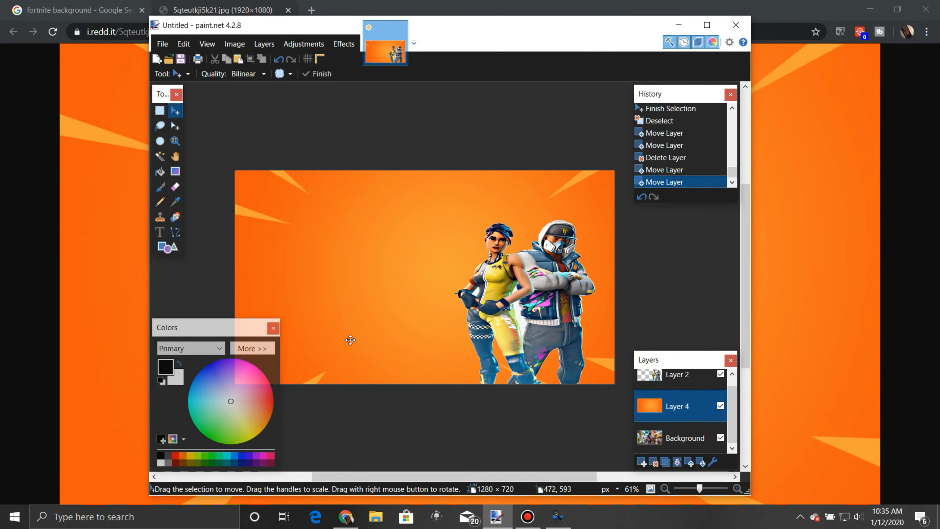
Step: Select the orange area of Layer 4 with the Magic Wand at 27% tolerance and erase it
left_click(159, 157)
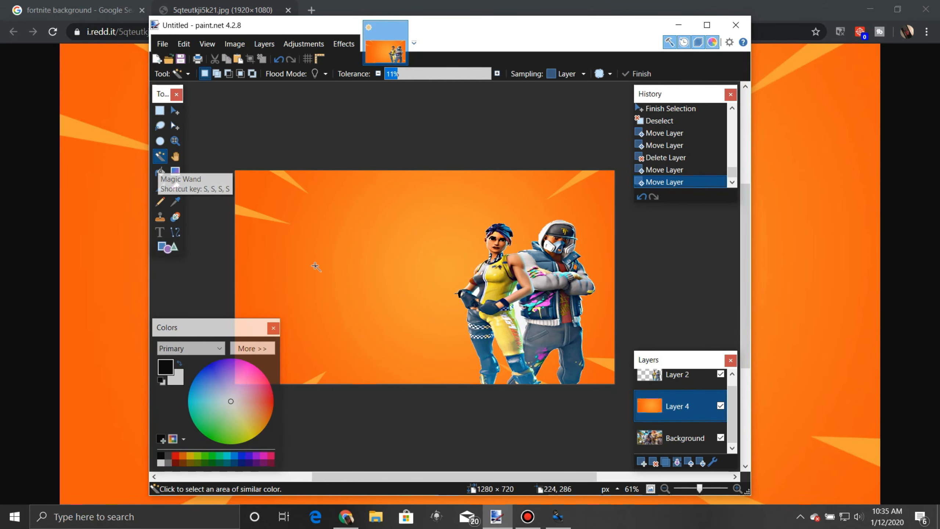
left_click(319, 268)
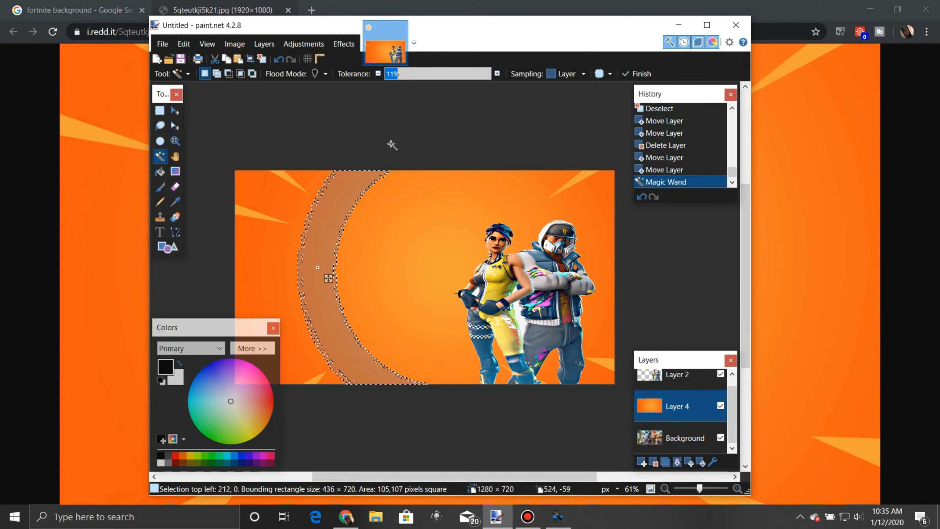
mouse_move(397, 74)
left_mouse_down()
mouse_move(440, 75)
mouse_move(406, 78)
mouse_move(424, 77)
mouse_move(414, 75)
left_mouse_up()
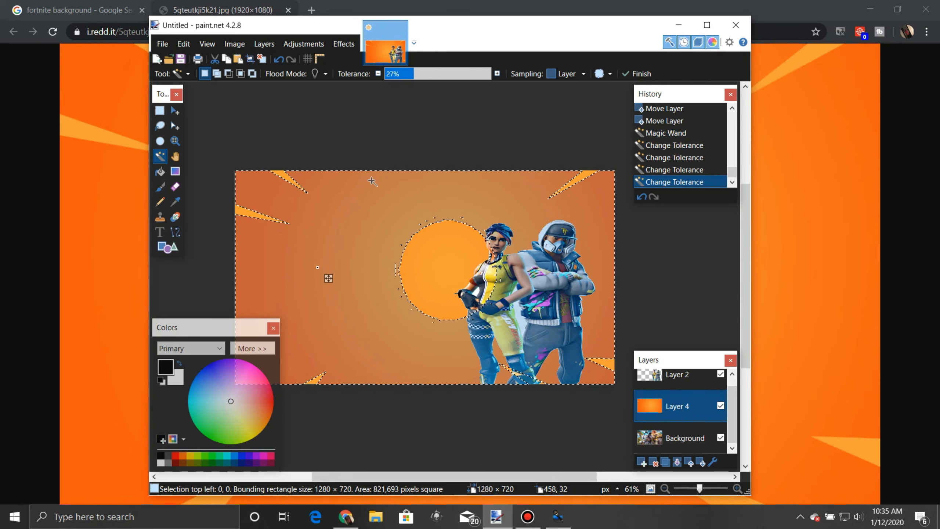
key("Delete")
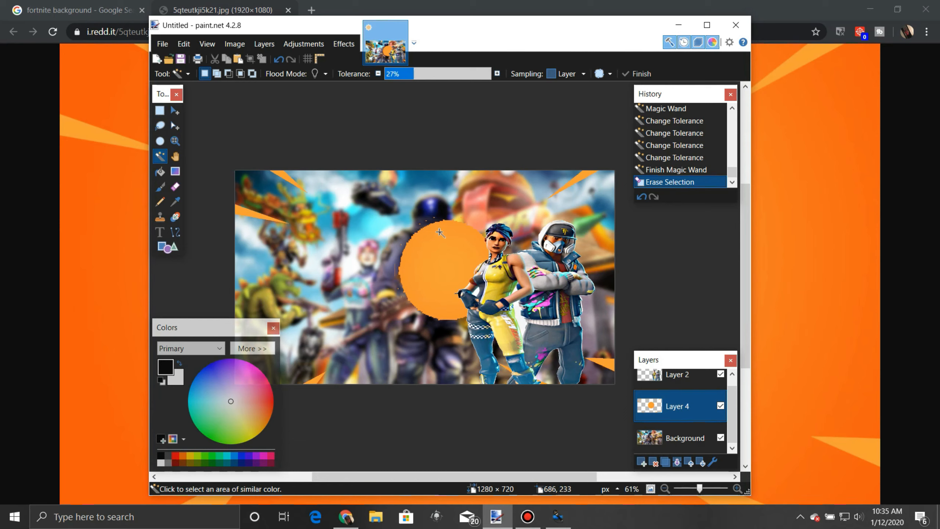
Step: Erase a rectangular area of about 615 × 553 pixels around the remaining orange circle, and undo that erase
left_click(159, 110)
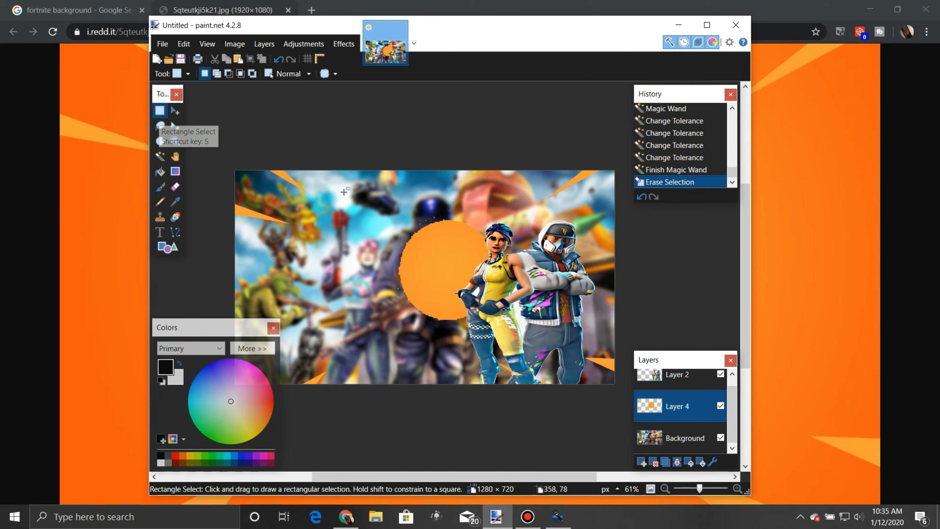
mouse_move(346, 168)
left_mouse_down()
mouse_move(486, 293)
mouse_move(528, 372)
mouse_move(546, 387)
mouse_move(505, 387)
mouse_move(514, 386)
mouse_move(485, 364)
mouse_move(500, 328)
mouse_move(528, 335)
left_mouse_up()
key("Delete")
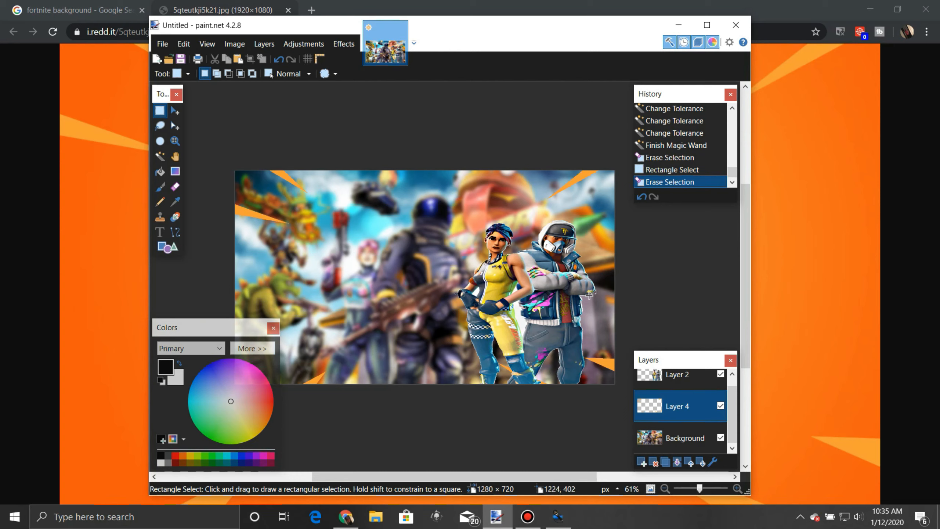
left_click(644, 194)
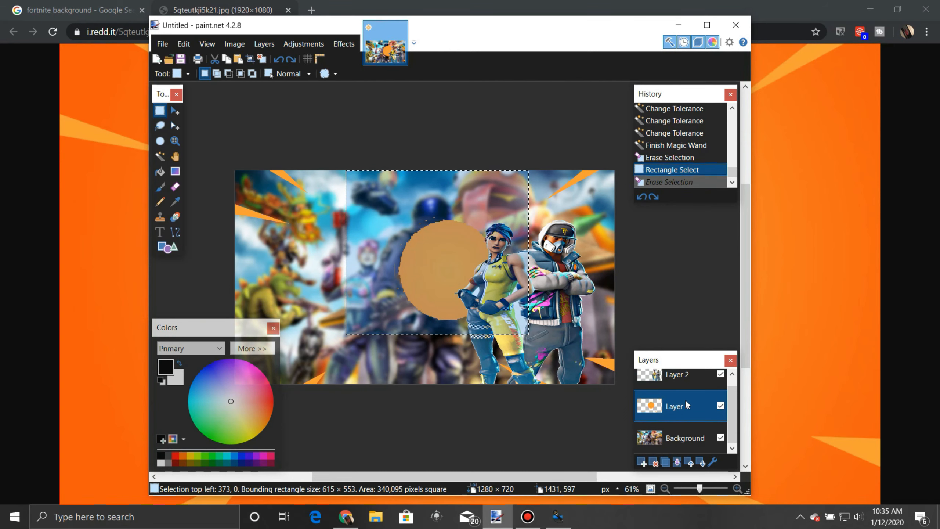
Step: Select all of Layer 4 with the Magic Wand at 100% tolerance and fill it with solid black
left_click(160, 172)
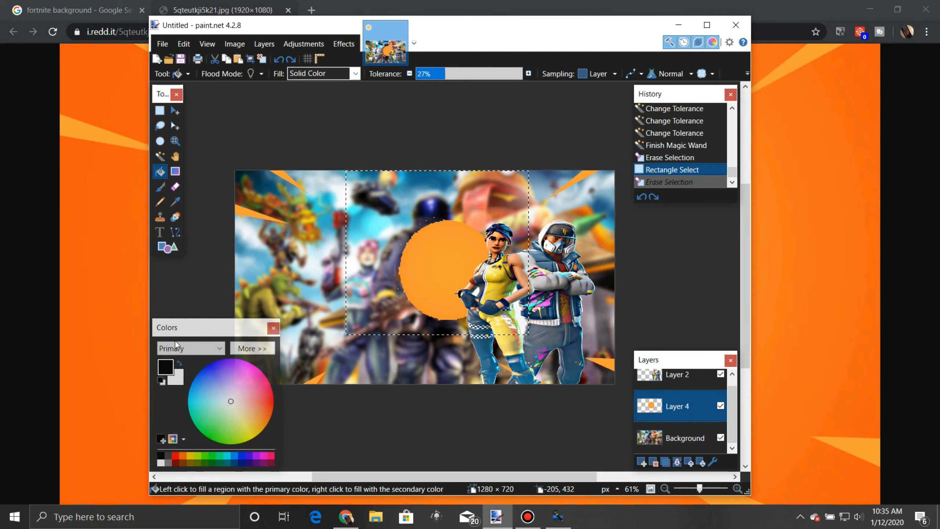
left_click(266, 273)
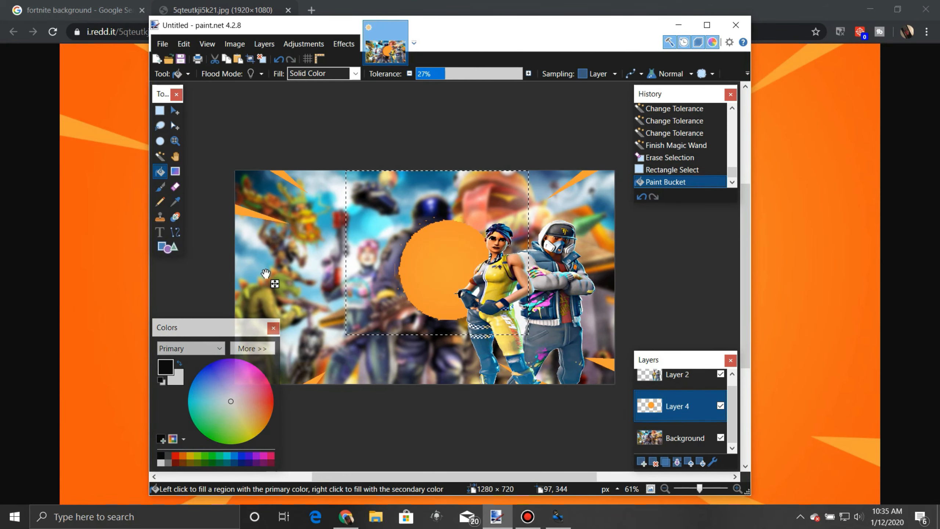
left_click(159, 156)
left_click(316, 218)
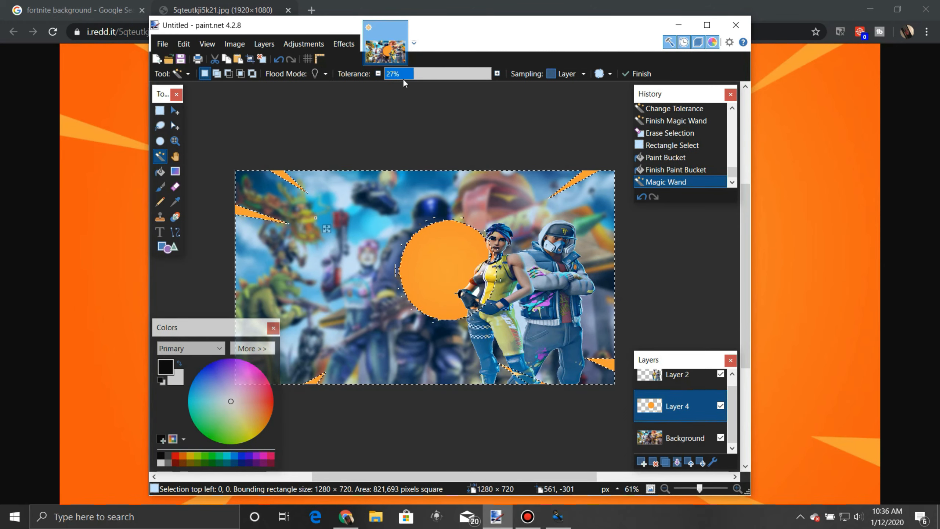
left_click(443, 74)
left_click_drag(445, 74, 512, 74)
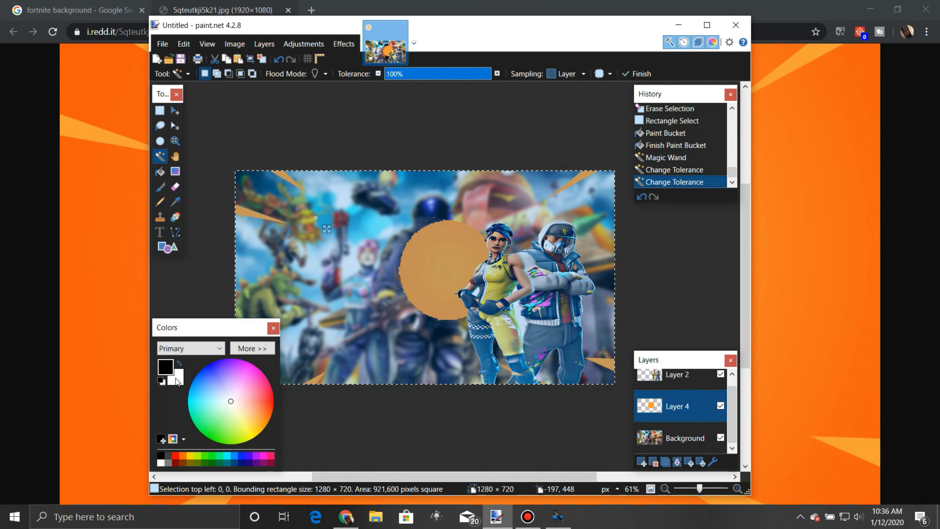
left_click(160, 171)
left_click(366, 249)
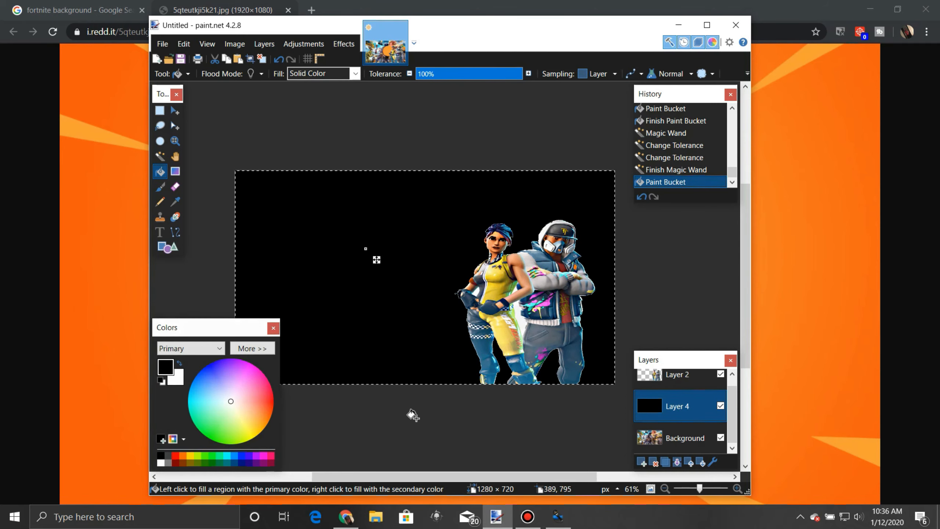
Step: Set the black layer's blend mode to Overlay and its opacity to 175, after trying the Glow mode
left_click(712, 461)
left_click(392, 267)
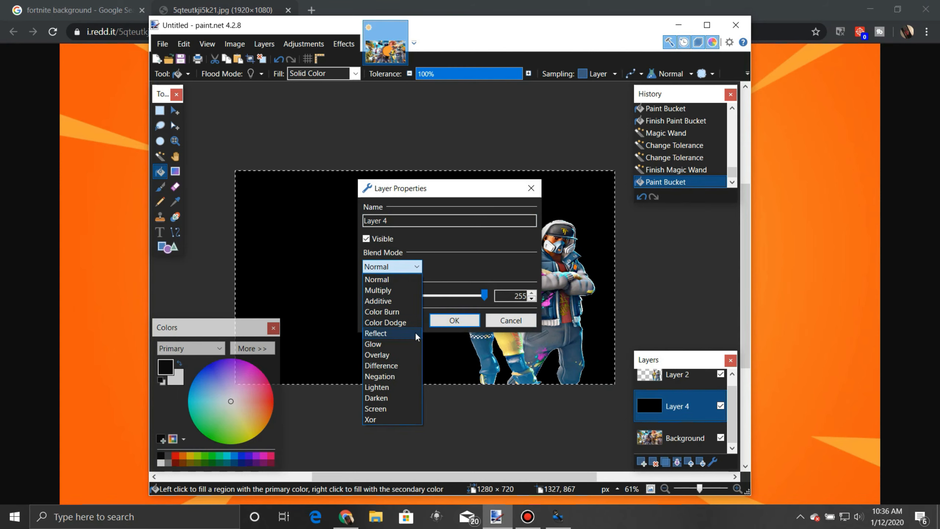
left_click(405, 343)
left_click(400, 267)
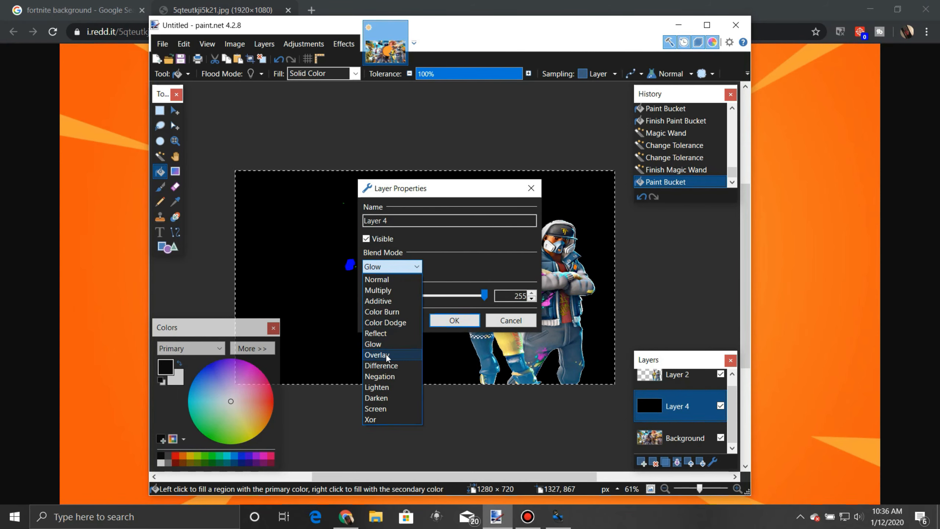
left_click(386, 354)
left_click_drag(481, 296, 445, 297)
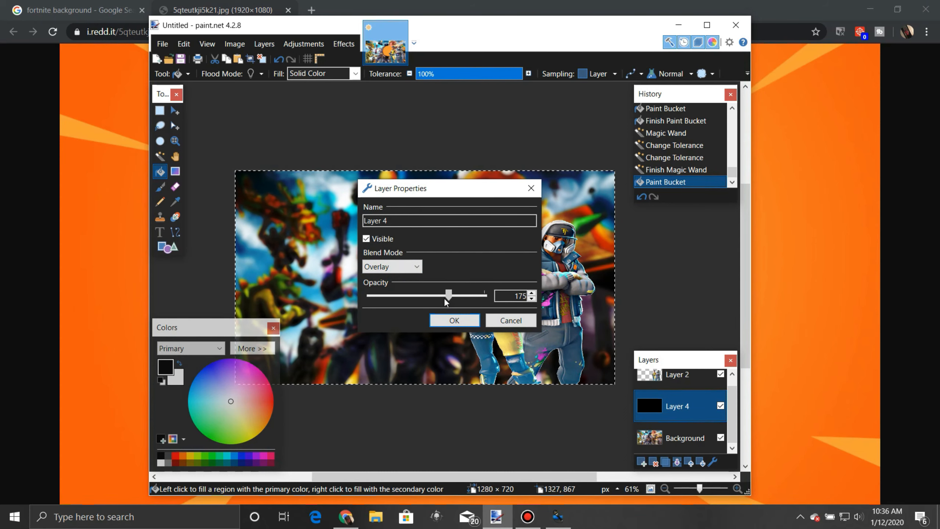
left_click(453, 319)
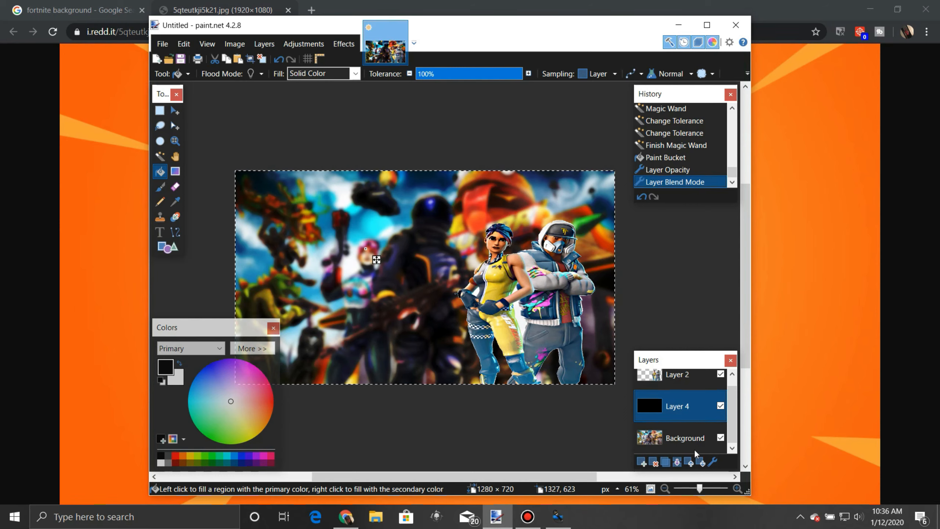
Step: Delete the black overlay layer, and clear the canvas selection with the characters' layer active
left_click(654, 463)
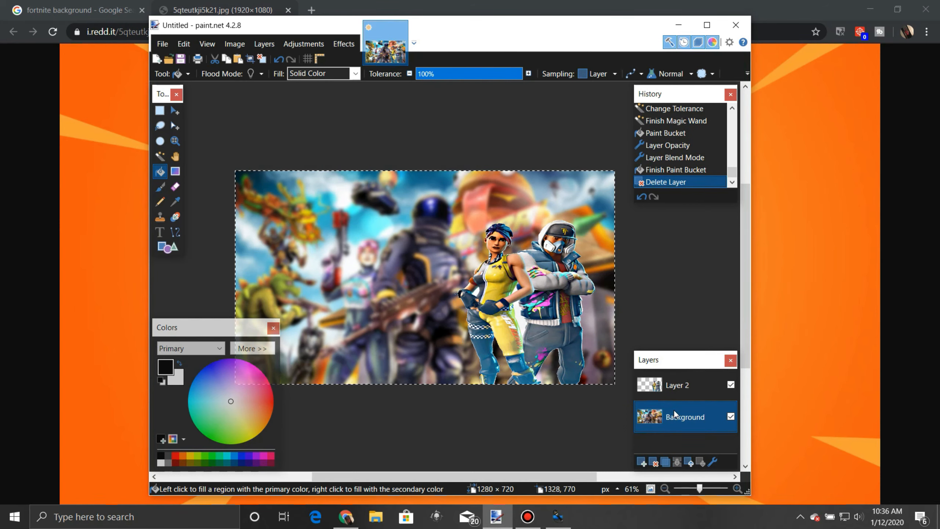
left_click(672, 385)
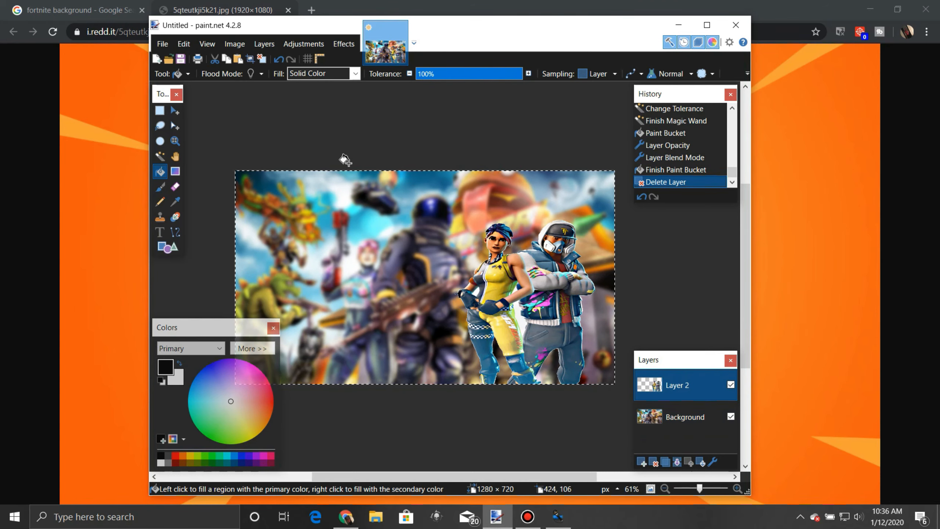
key("ctrl+d")
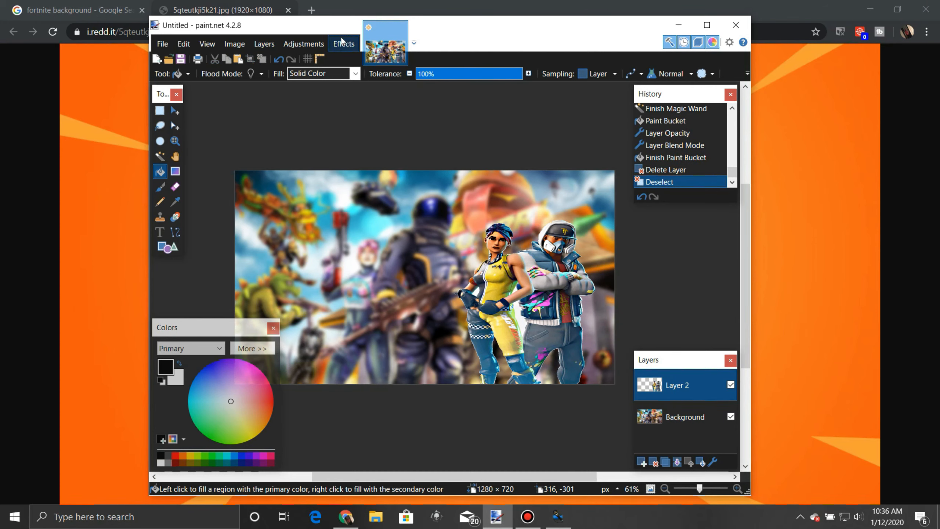
Step: Apply a black Inner Shadow to the characters' layer with the shadow strength at its maximum, keeping the original image
left_click(341, 43)
mouse_move(371, 167)
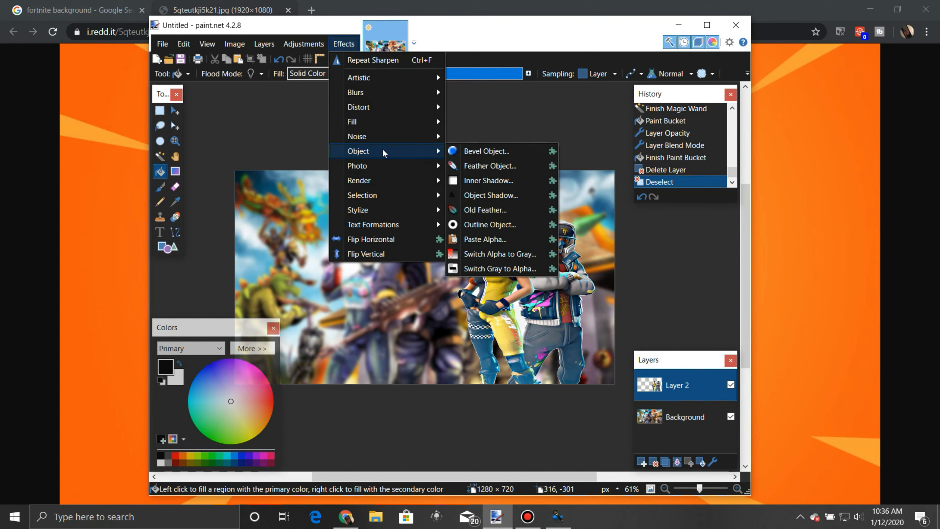
left_click(489, 181)
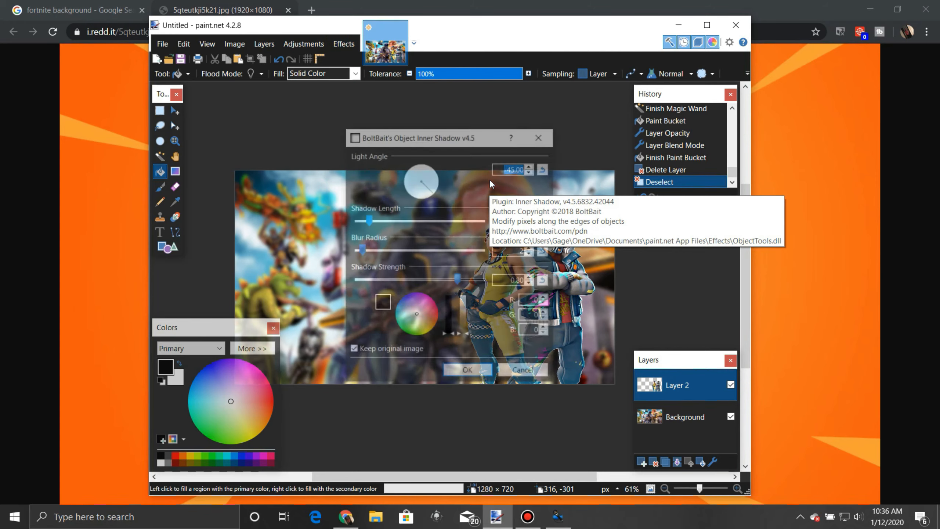
left_click_drag(475, 133, 324, 110)
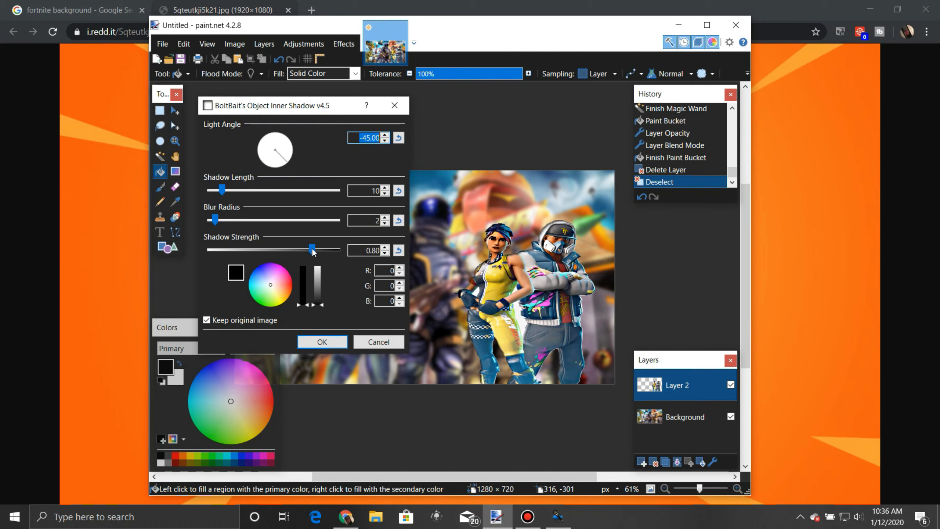
left_click_drag(312, 249, 408, 260)
left_click(322, 341)
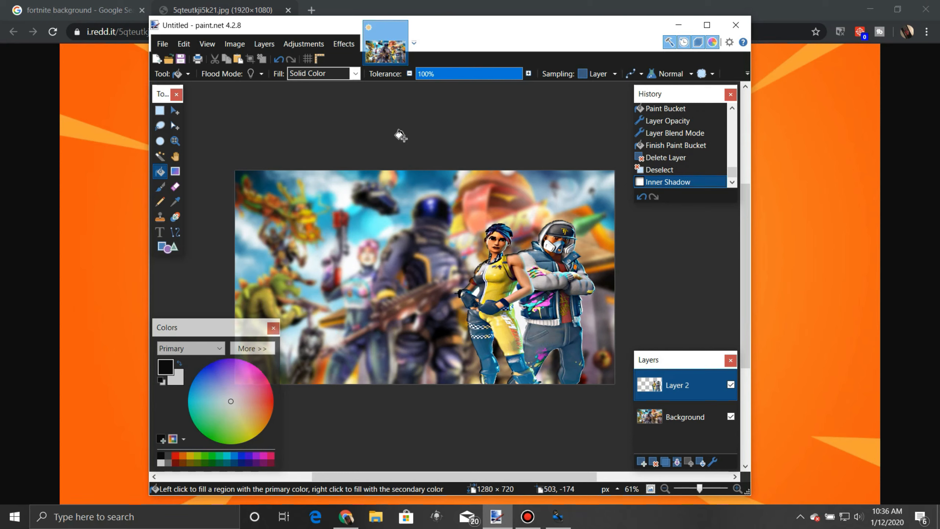
Step: Apply a black Object Shadow to the characters with radius 4, offset 0.19 and -0.08, and strength 1.00
left_click(348, 45)
mouse_move(399, 147)
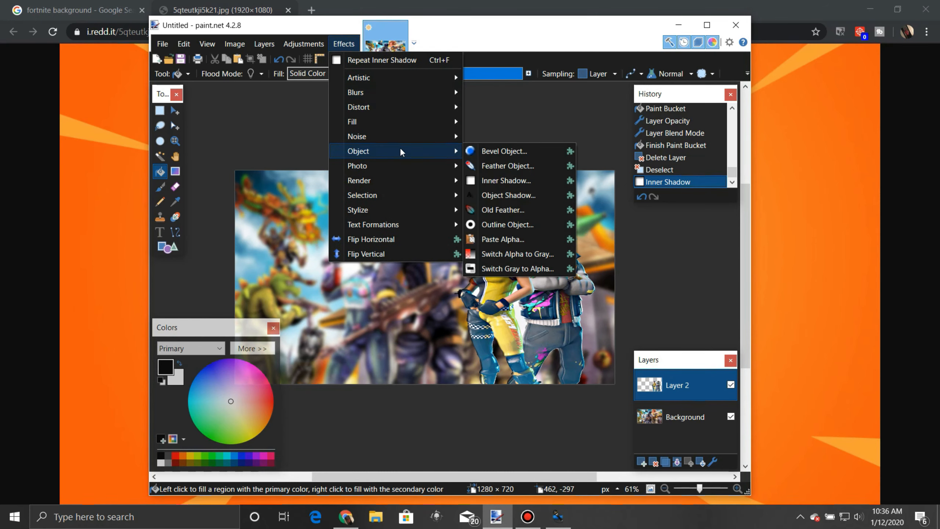
left_click(511, 196)
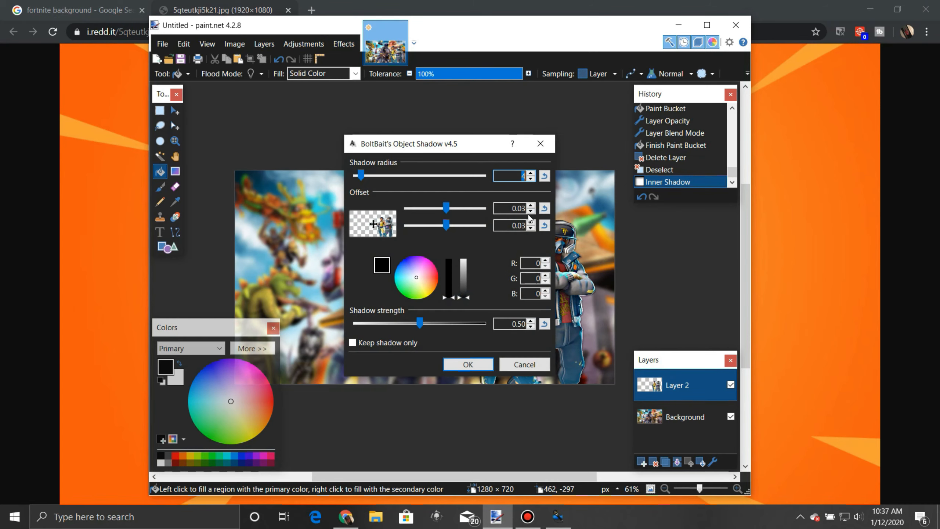
left_click_drag(453, 146, 283, 112)
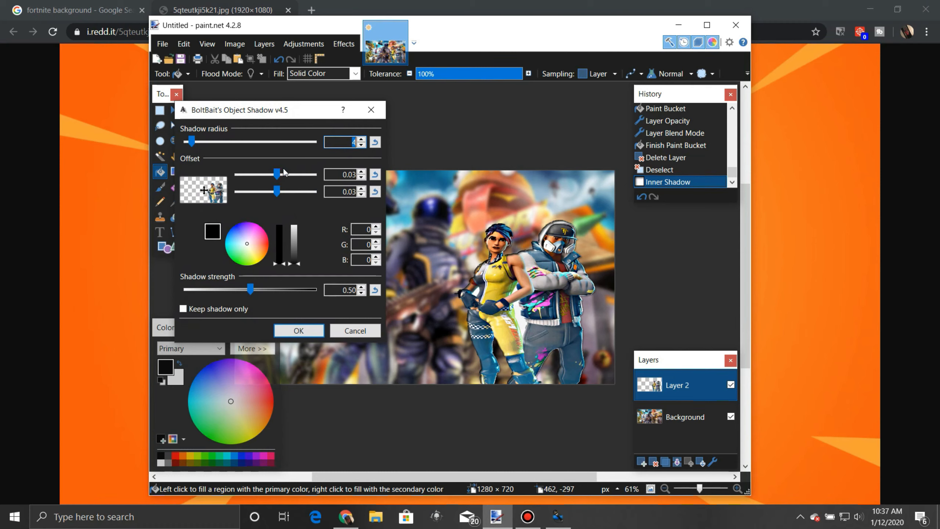
mouse_move(277, 174)
left_mouse_down()
mouse_move(281, 190)
mouse_move(272, 189)
left_mouse_up()
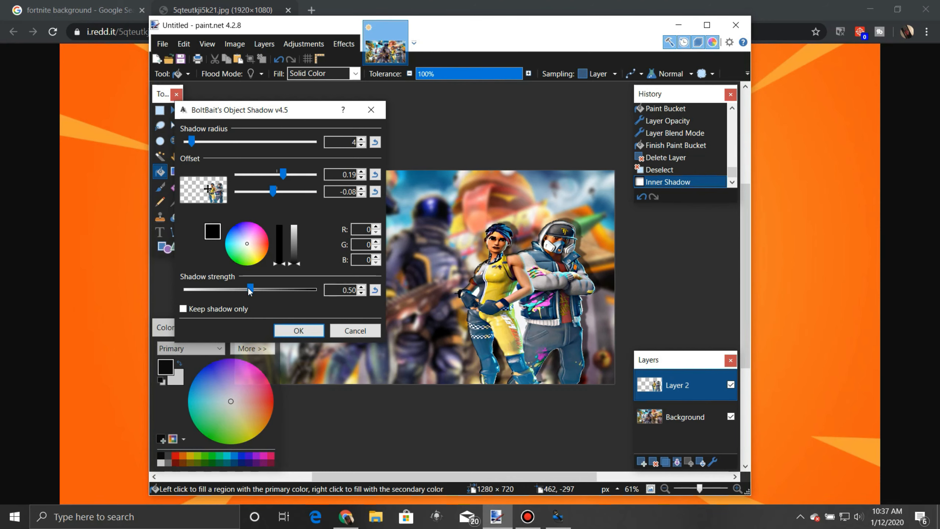
left_click_drag(253, 290, 401, 301)
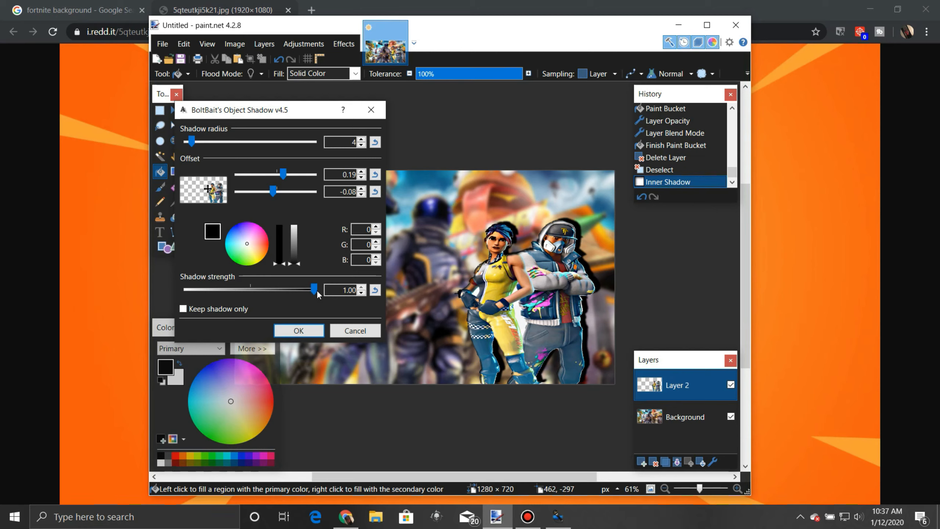
mouse_move(315, 289)
left_mouse_down()
mouse_move(241, 291)
mouse_move(330, 296)
left_mouse_up()
left_click(290, 327)
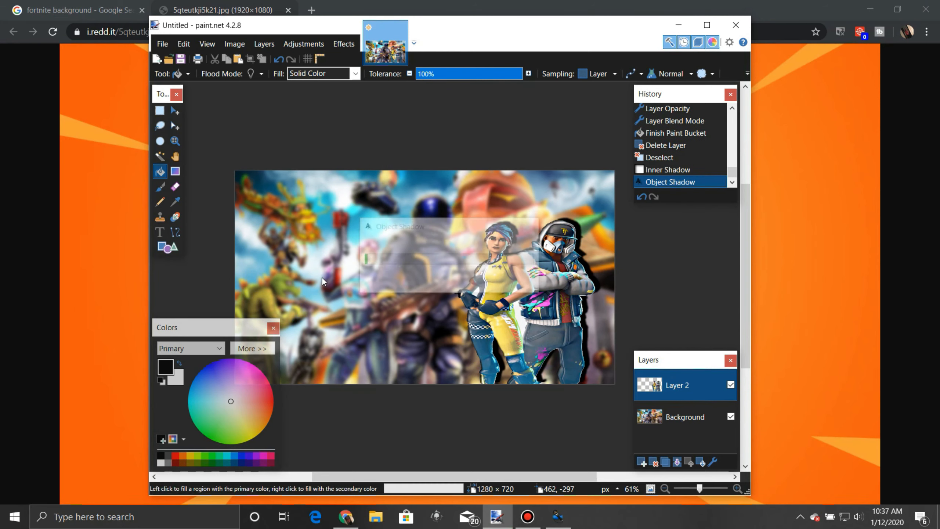
Step: Outline the characters in orange (RGB 255, 144, 0) with Outline Object at width 5 and alpha 115
left_click(344, 44)
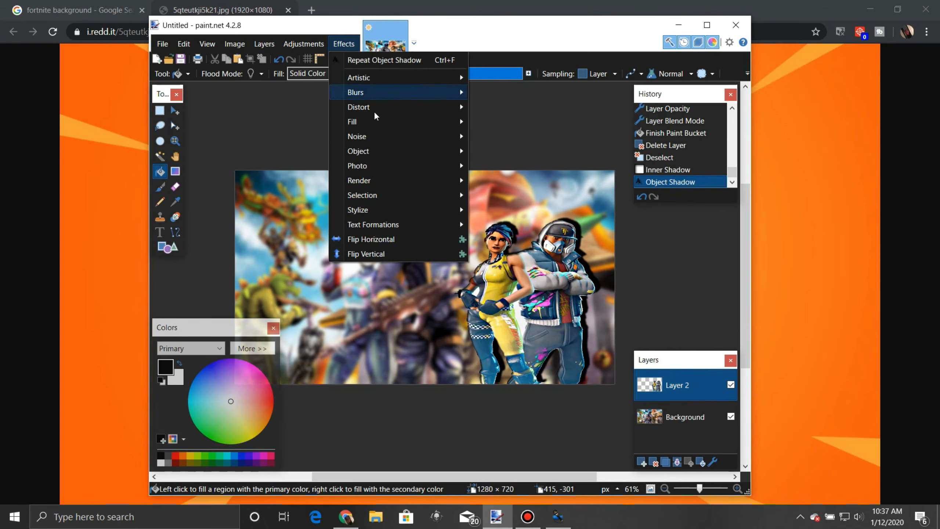
mouse_move(396, 151)
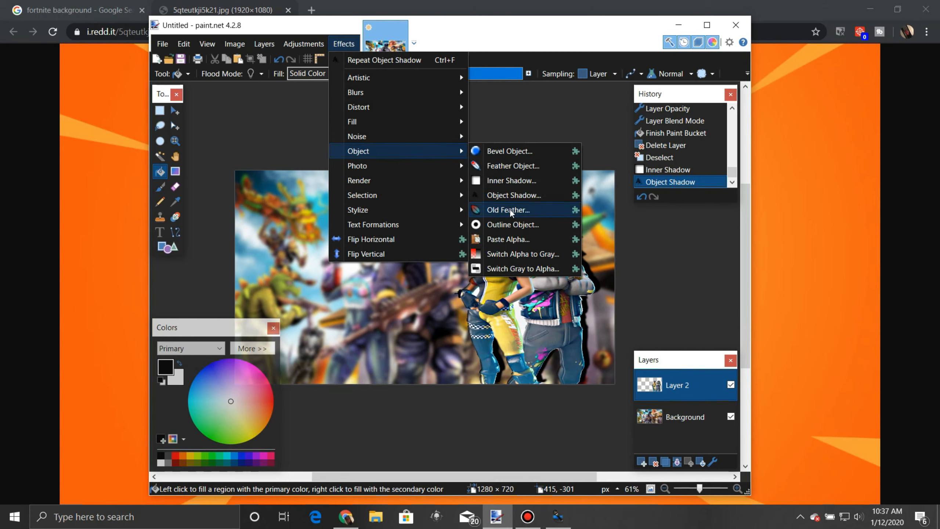
left_click(512, 225)
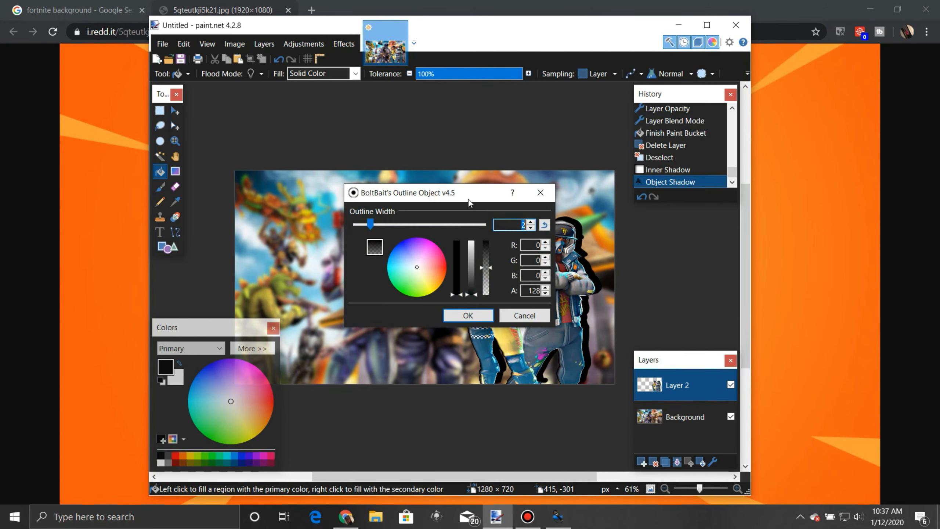
left_click_drag(436, 182, 329, 114)
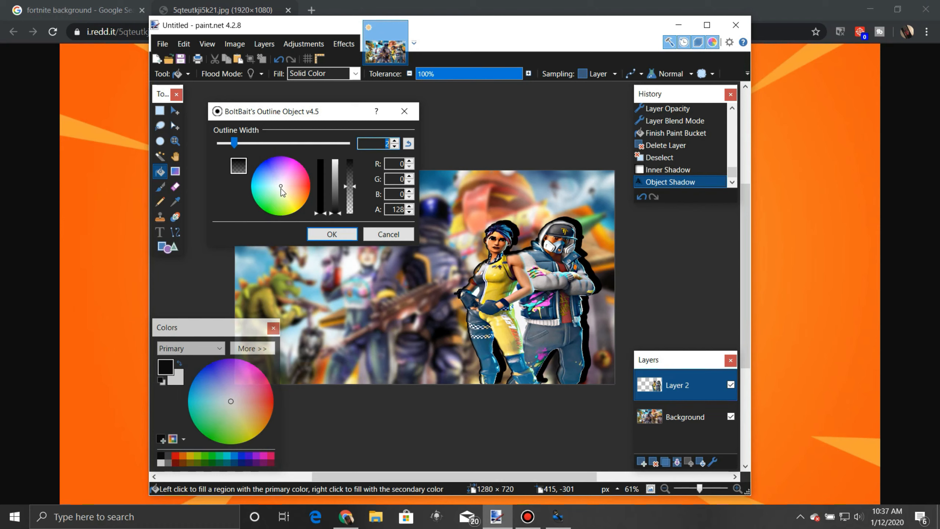
left_click(305, 203)
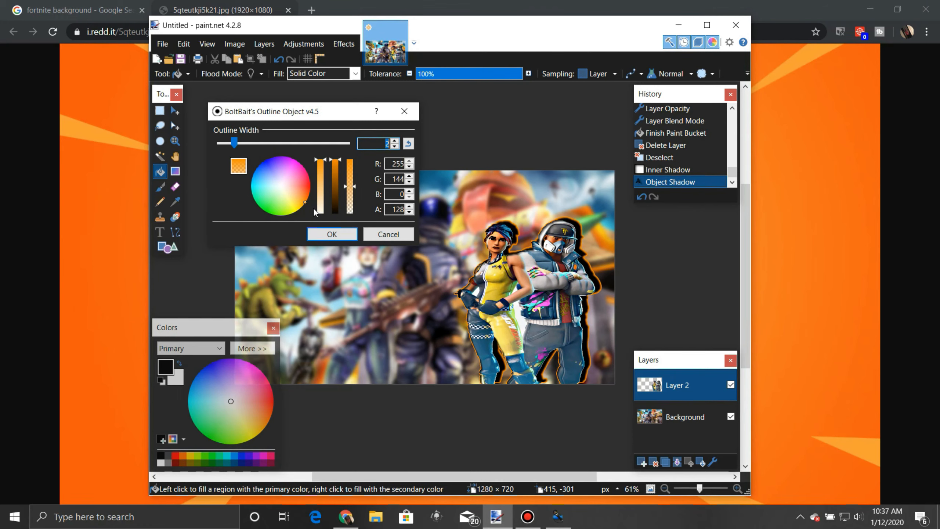
left_click_drag(251, 141, 279, 145)
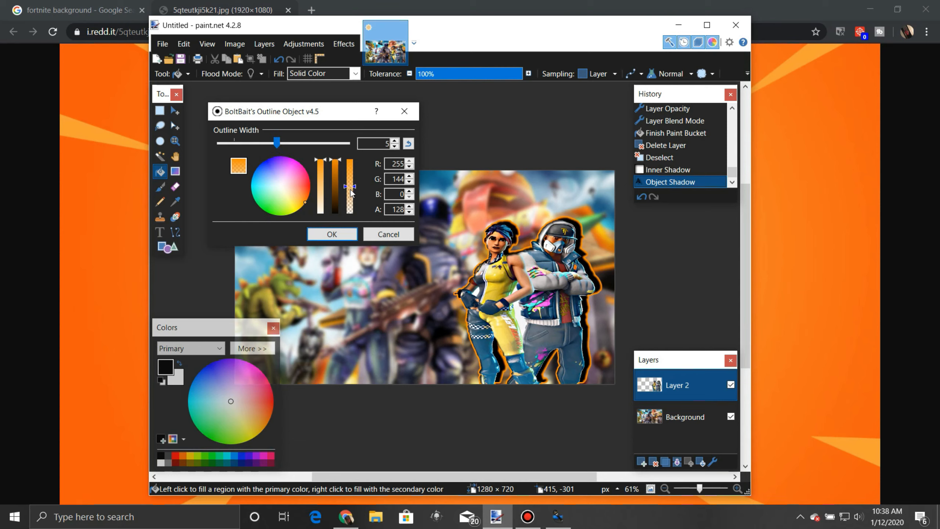
mouse_move(355, 189)
left_mouse_down()
mouse_move(350, 167)
mouse_move(360, 212)
mouse_move(369, 161)
mouse_move(363, 188)
left_mouse_up()
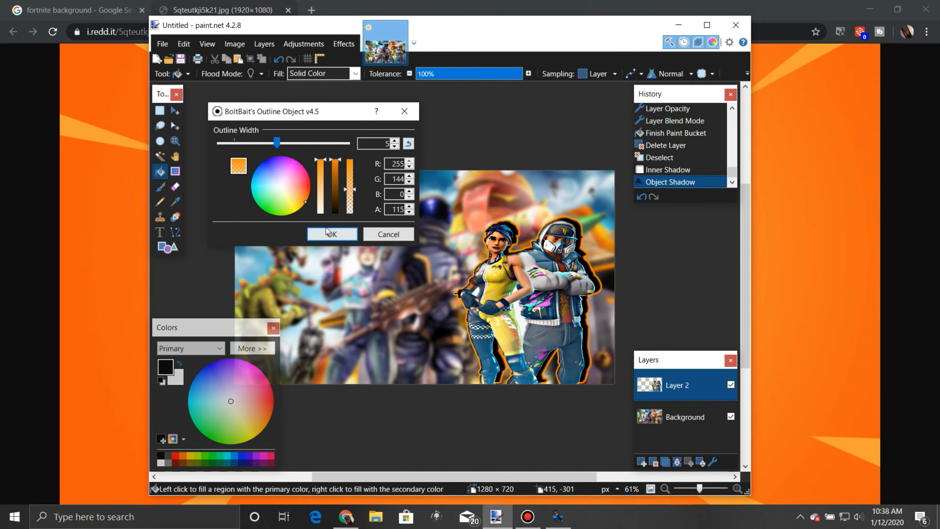
left_click(332, 235)
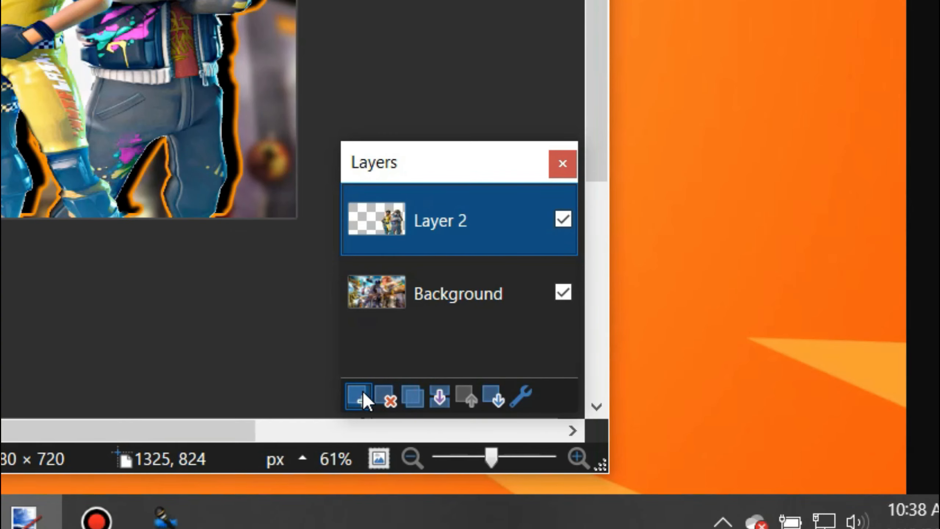
Step: Add a new layer above the characters and start a text in its upper-left area with the Soft Marshmallow font at size 70
left_click(643, 461)
left_click(160, 232)
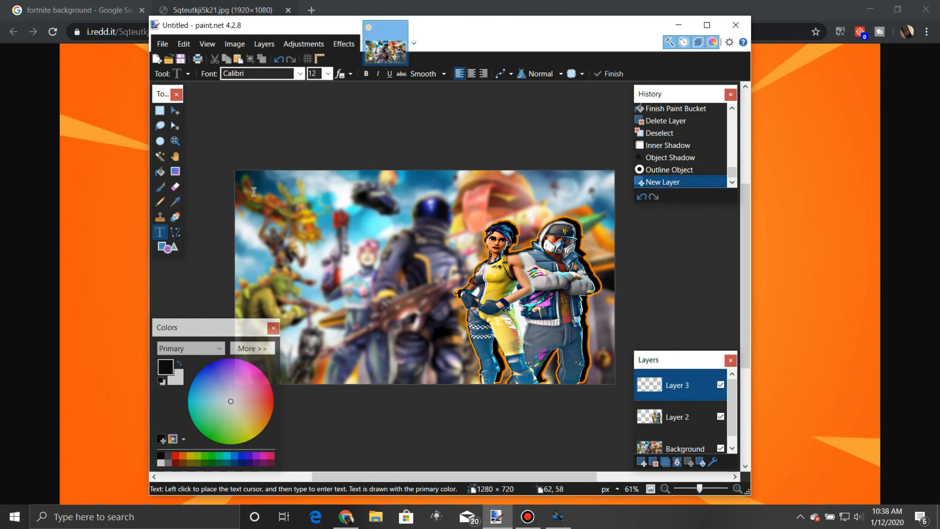
left_click(255, 199)
left_click(318, 74)
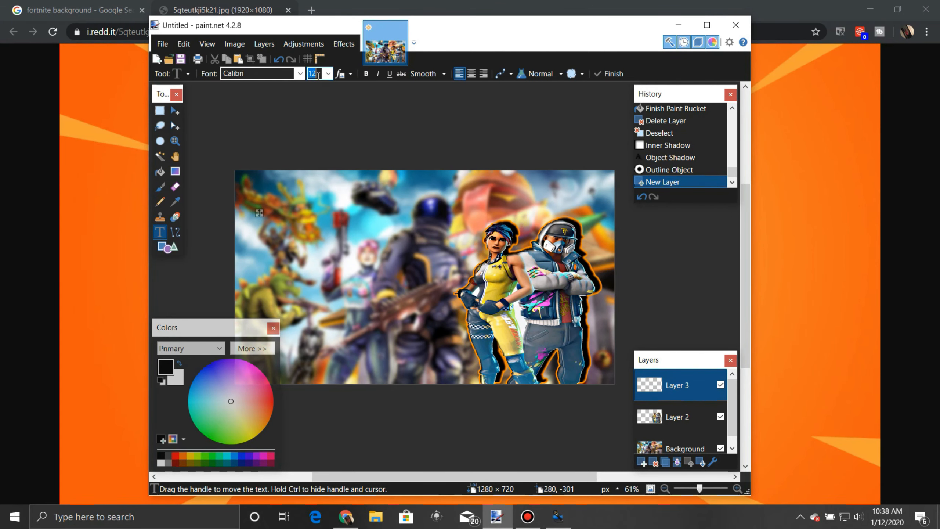
type("70")
left_click(300, 74)
scroll(287, 166, "down", 10)
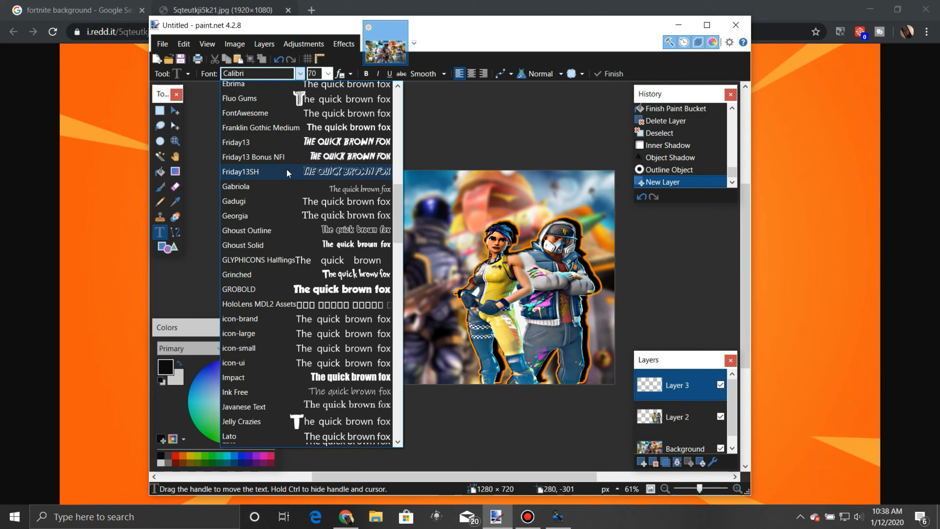
scroll(288, 178, "down", 15)
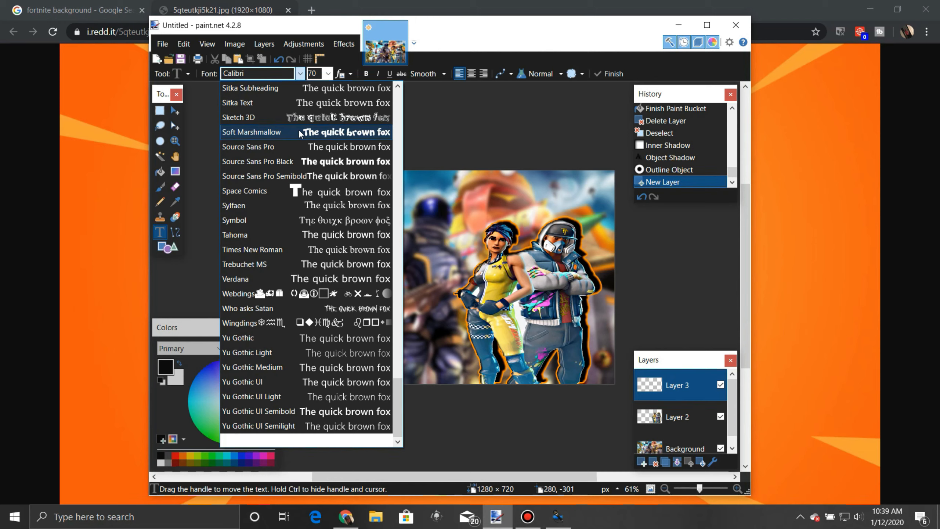
left_click(298, 130)
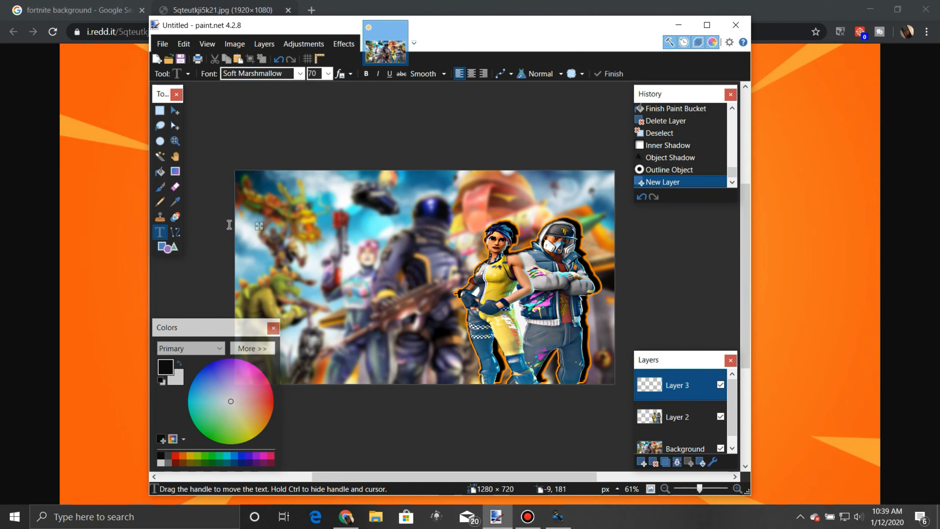
Step: Set the primary color to a medium green for the text
left_click_drag(259, 226, 267, 240)
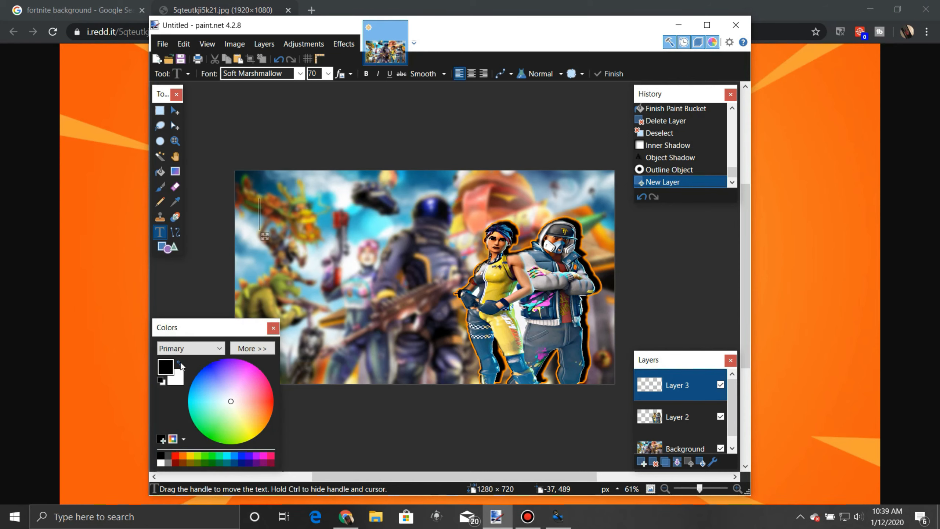
mouse_move(226, 402)
left_mouse_down()
mouse_move(254, 433)
mouse_move(226, 393)
left_mouse_up()
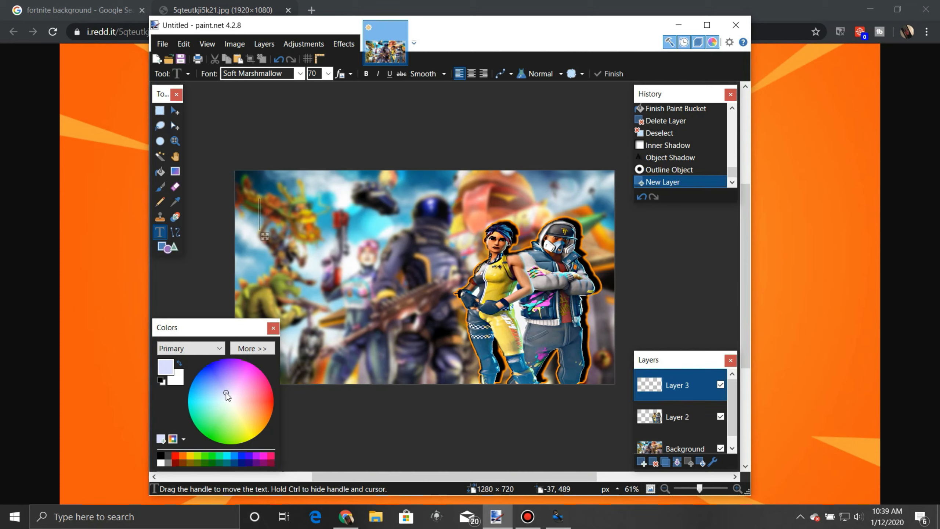
mouse_move(226, 393)
left_mouse_down()
mouse_move(206, 387)
mouse_move(215, 388)
mouse_move(211, 407)
left_mouse_up()
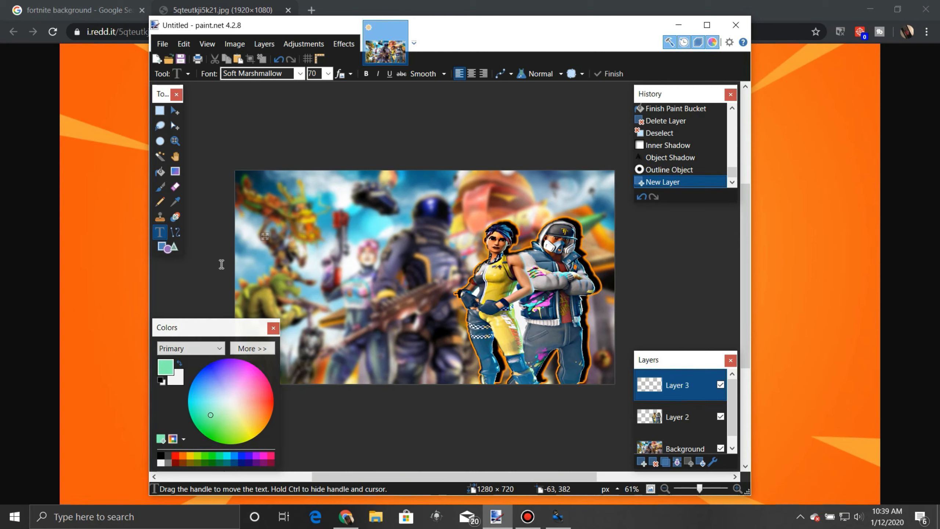
left_click_drag(208, 417, 215, 427)
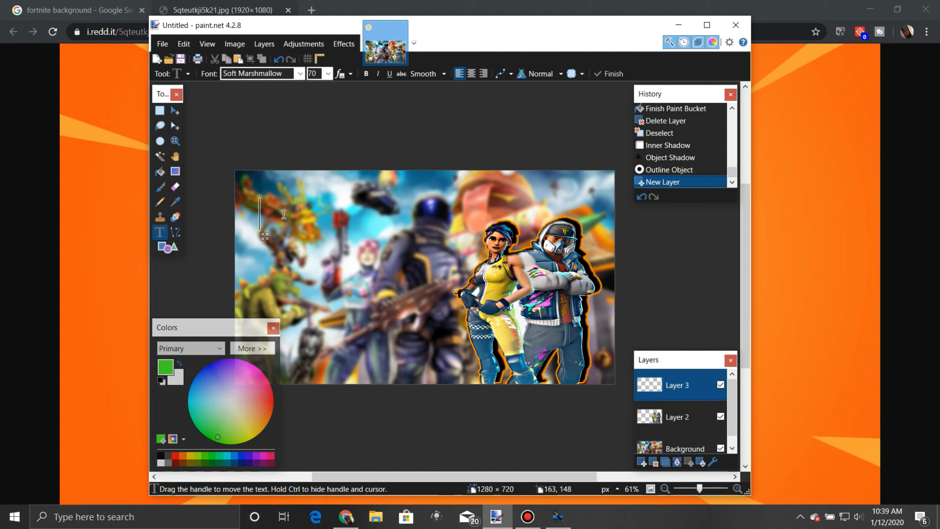
Step: Write "25 Kills in one match!!" and move the text up and slightly left, close to the image's upper edge
type("25")
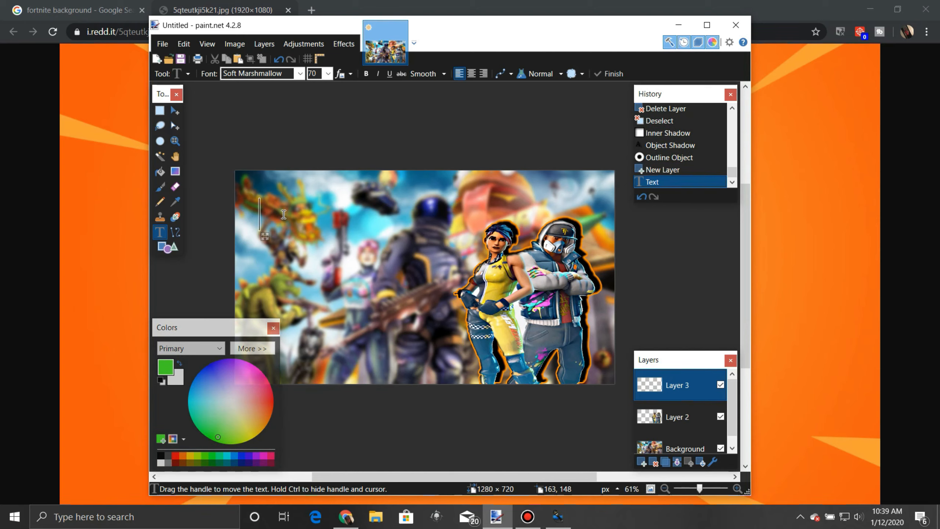
type(" K")
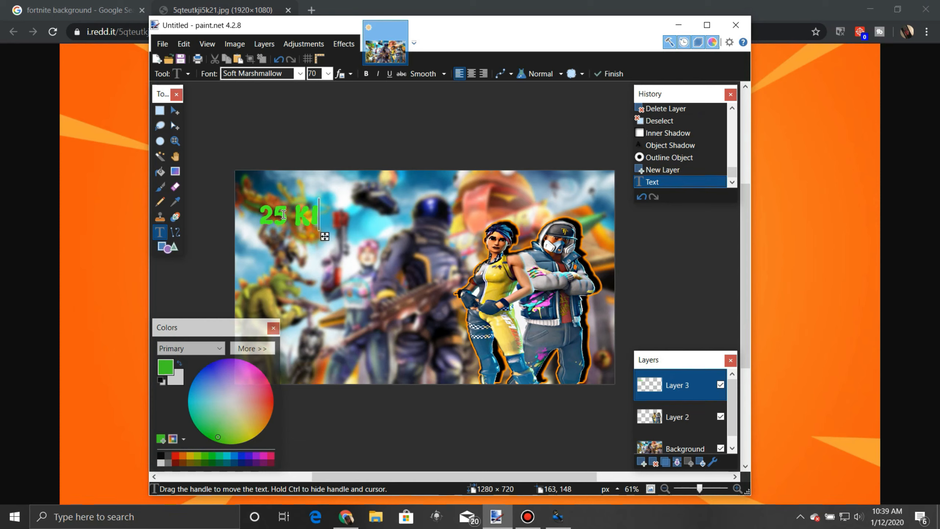
type("ills ")
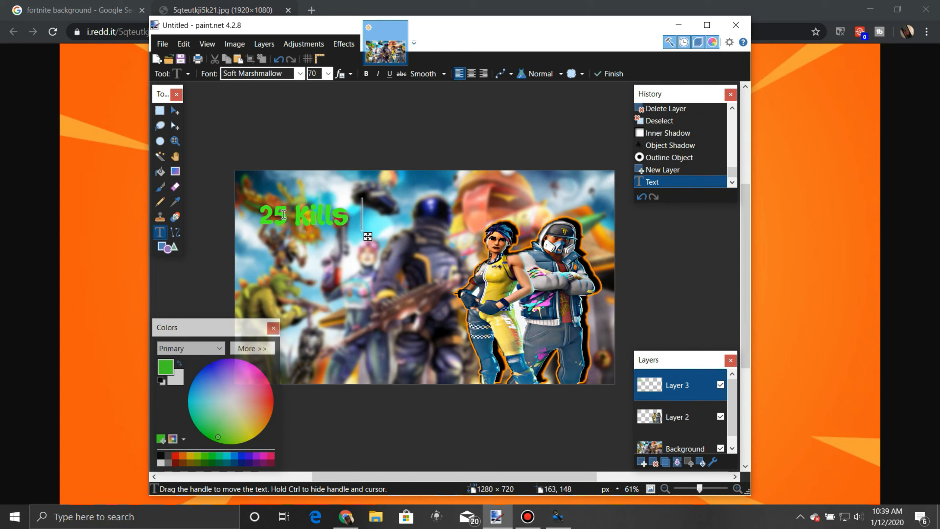
type("in one ")
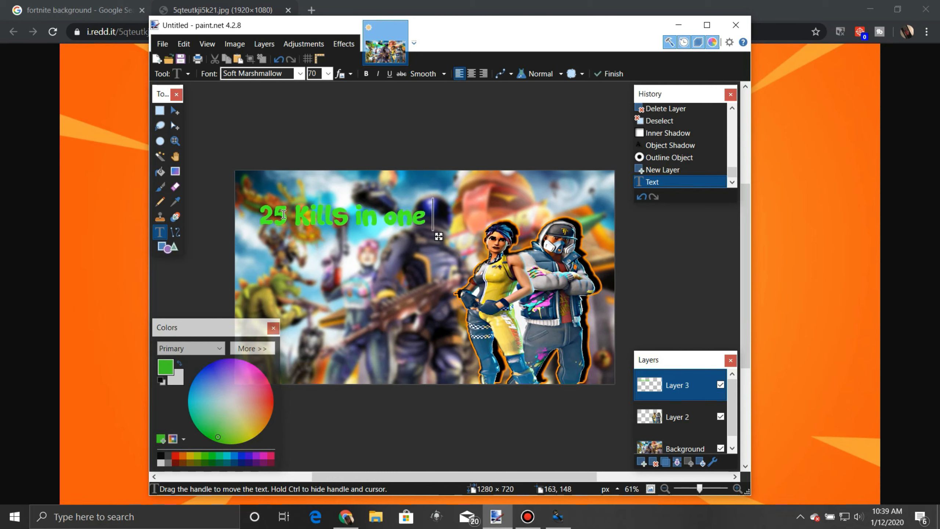
type("match!!")
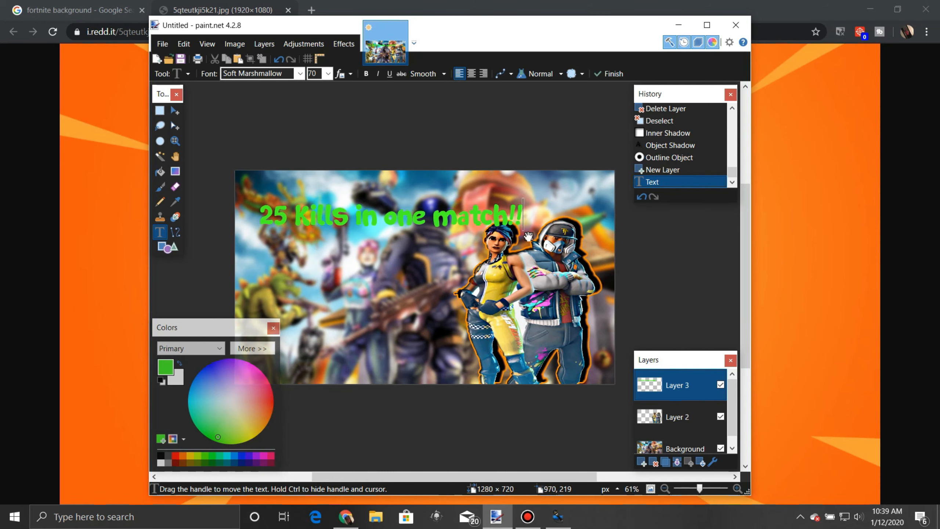
left_click_drag(529, 236, 520, 219)
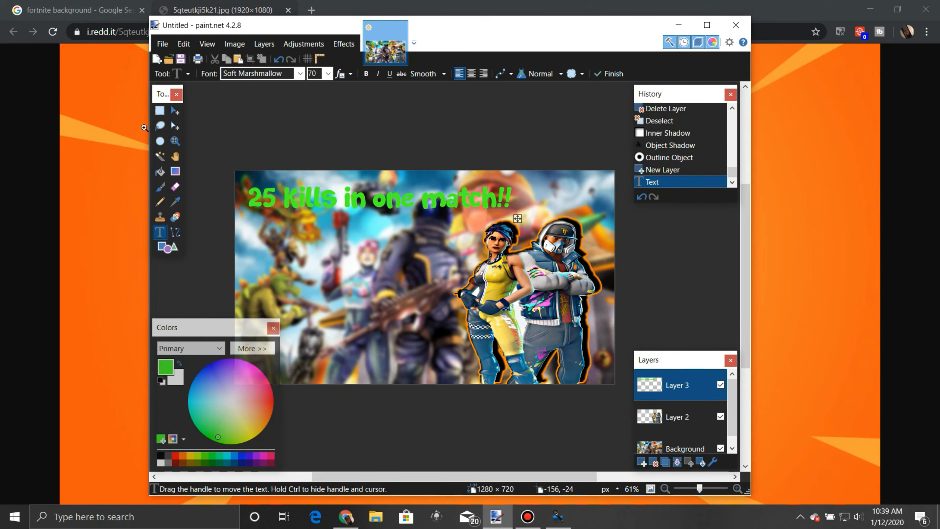
Step: Select the title in a rectangle of about 944 × 141 pixels and stretch it to about 782 × 325 pixels, keeping it left of the characters
key("s")
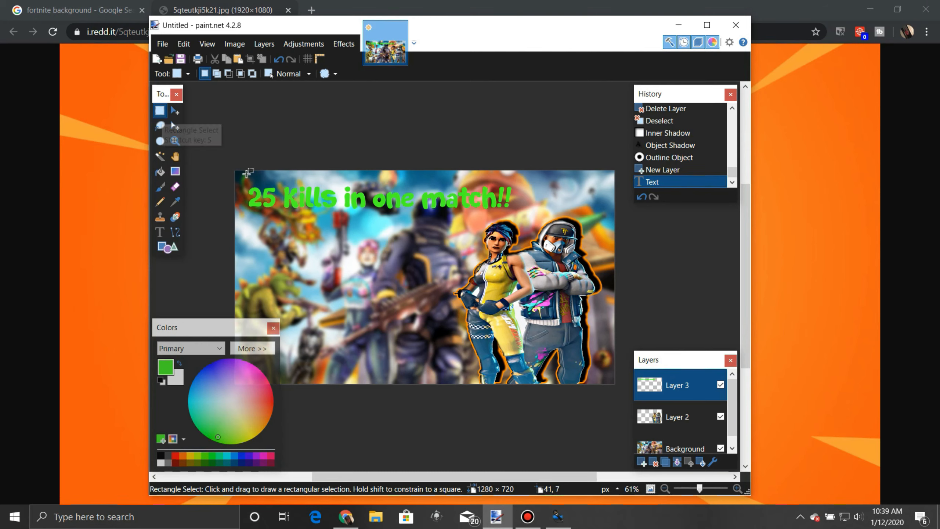
left_click_drag(241, 178, 521, 218)
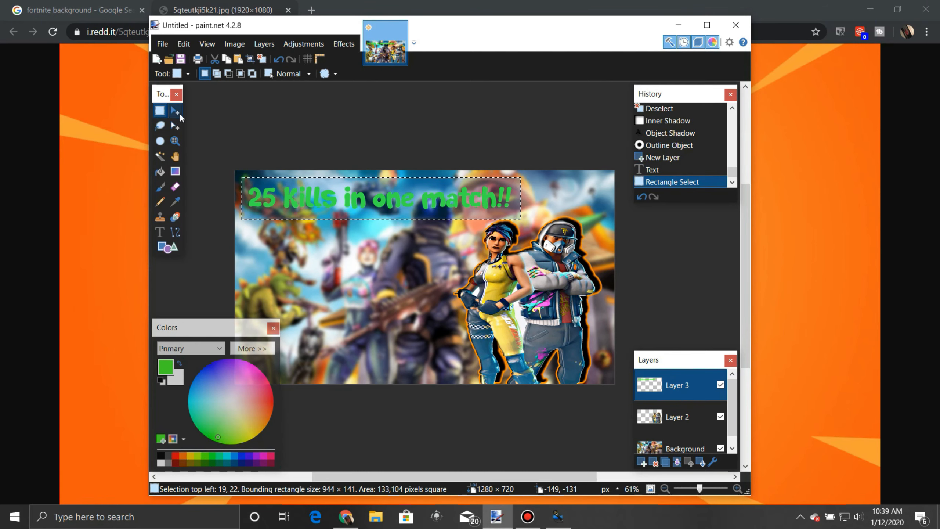
left_click(176, 111)
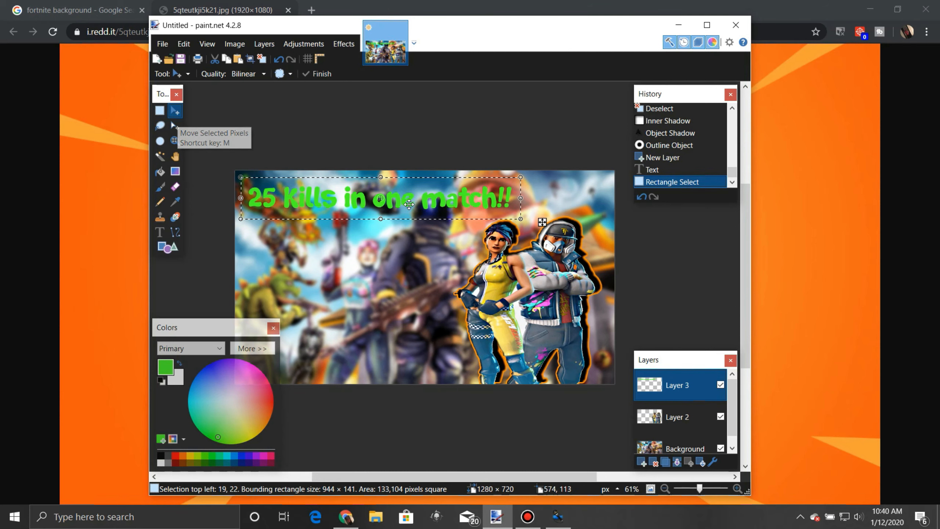
left_click_drag(409, 204, 409, 220)
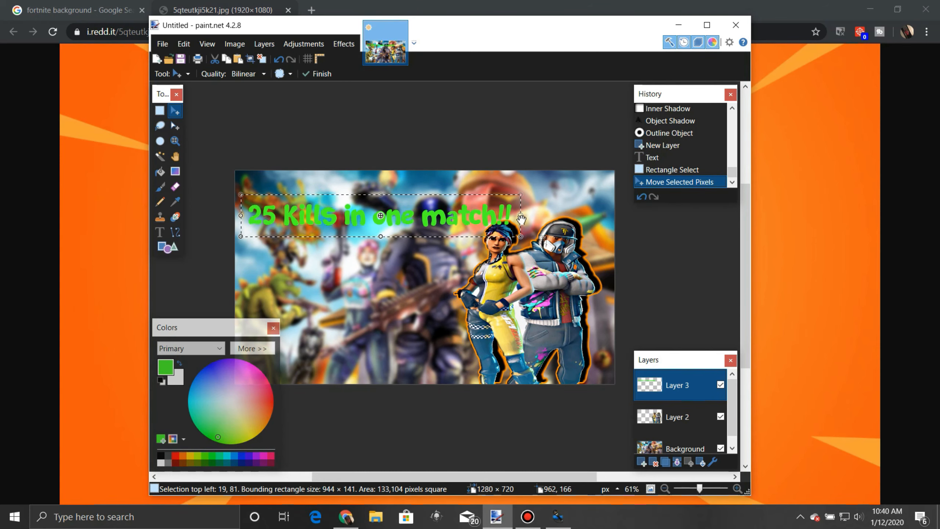
left_click_drag(521, 216, 430, 205)
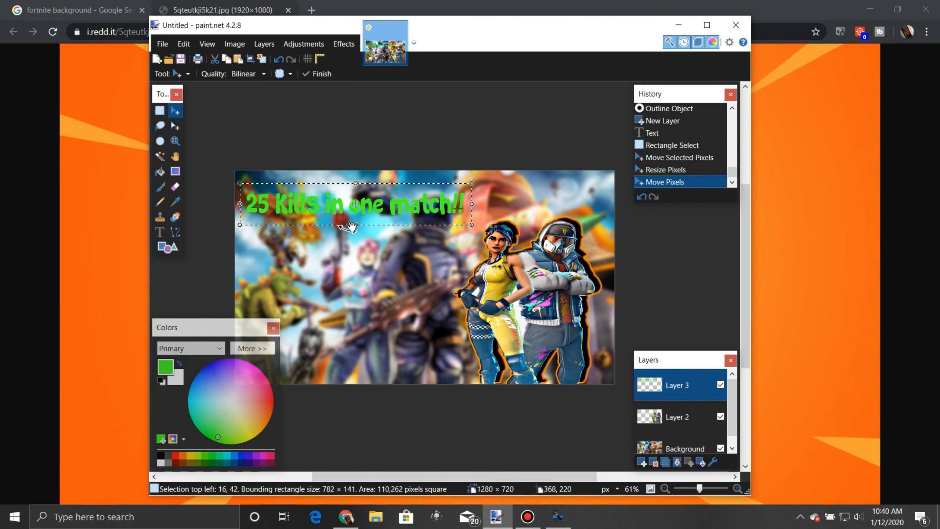
left_click_drag(357, 224, 365, 260)
left_click_drag(410, 221, 412, 223)
left_click_drag(360, 263, 362, 281)
left_click_drag(403, 244, 401, 242)
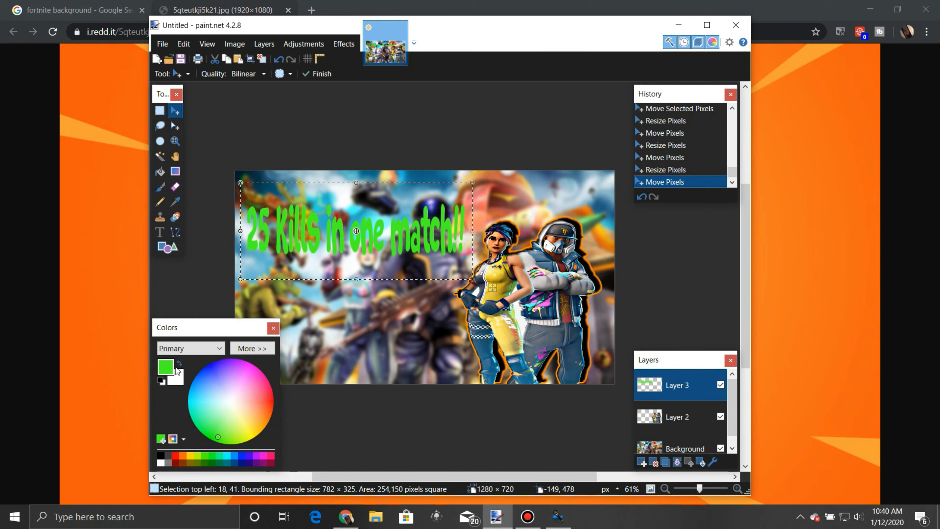
Step: Try to select the title's green letters with the Magic Wand at 100% tolerance
left_click(159, 158)
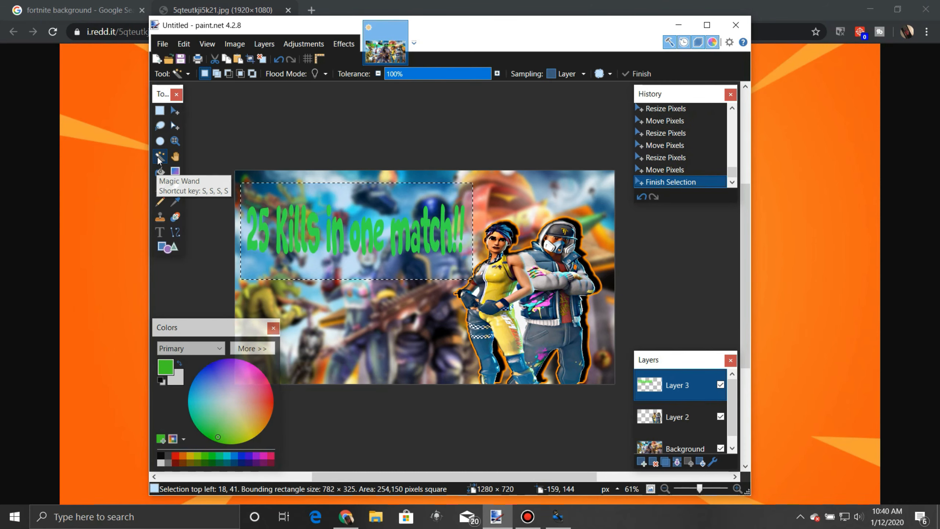
left_click(265, 211)
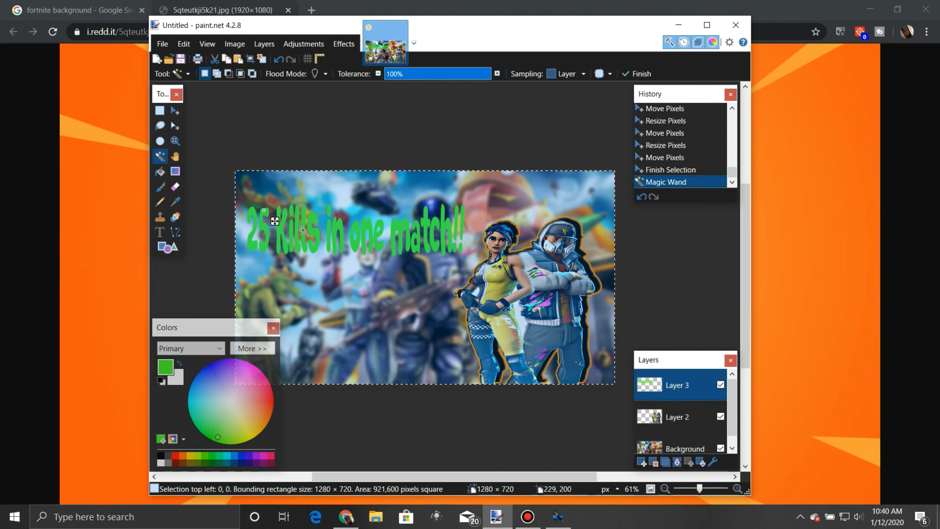
left_click(303, 229)
left_click_drag(315, 241, 320, 241)
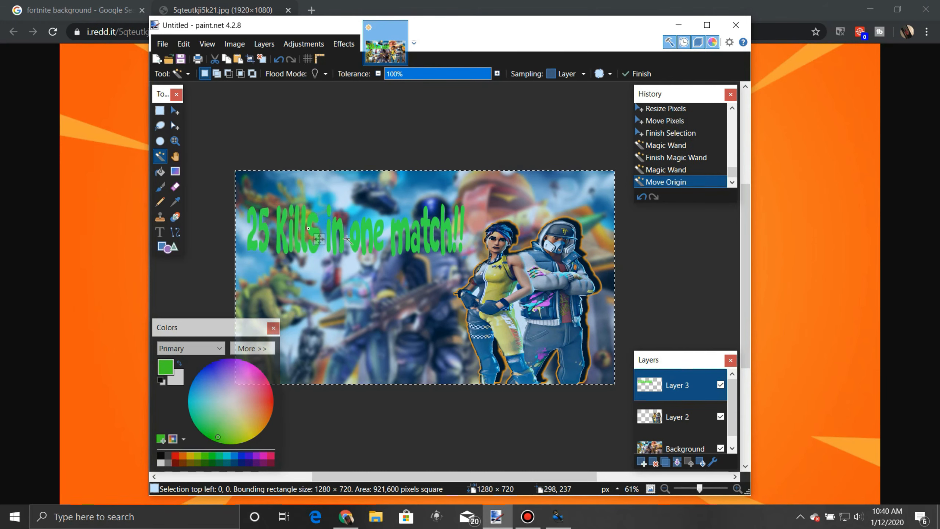
Step: Undo the Magic Wand selections made on the title layer
key("ctrl+z")
key("ctrl+z")
key("ctrl+z")
key("ctrl+z")
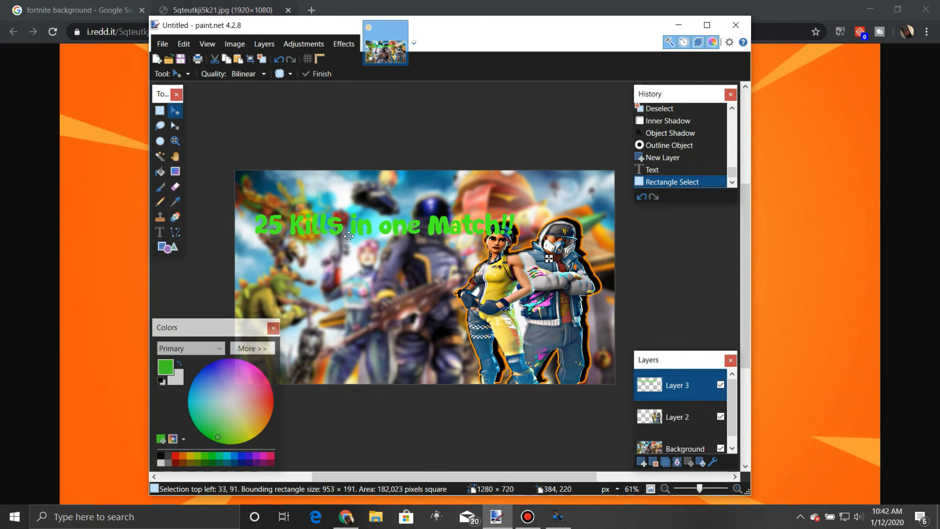
Step: Move and stretch the selected "25 Kills in one Match!!" title to about 811 × 455 pixels, filling the space left of the characters
left_click_drag(349, 236, 344, 240)
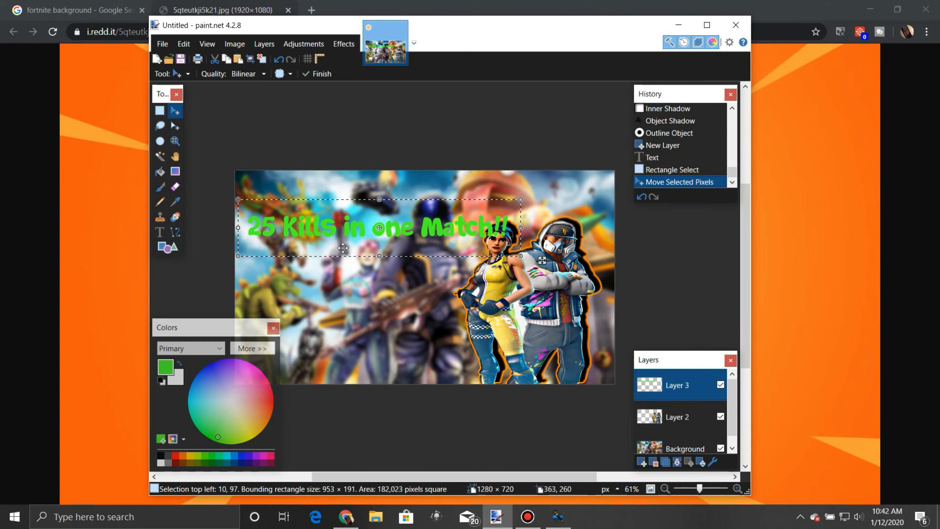
left_click_drag(532, 231, 463, 230)
left_click_drag(347, 255, 347, 334)
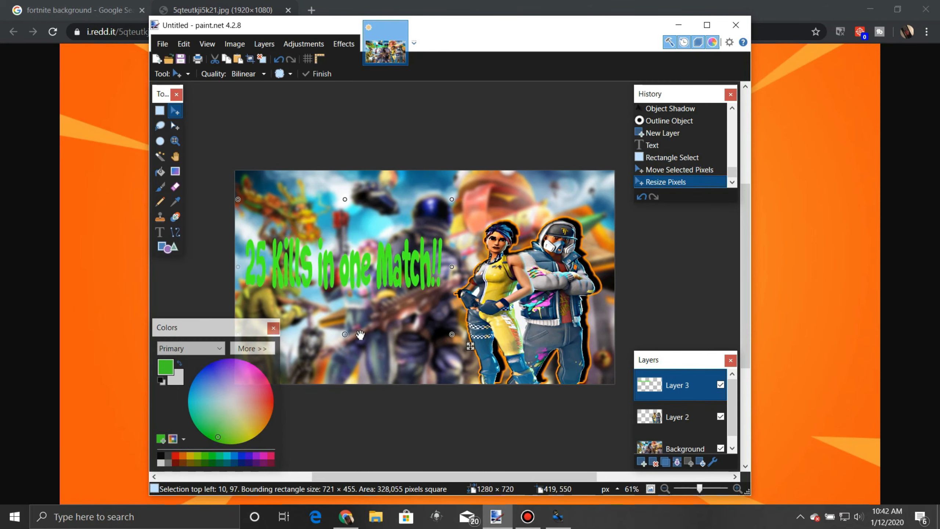
left_click_drag(458, 269, 478, 243)
left_click_drag(397, 247, 397, 250)
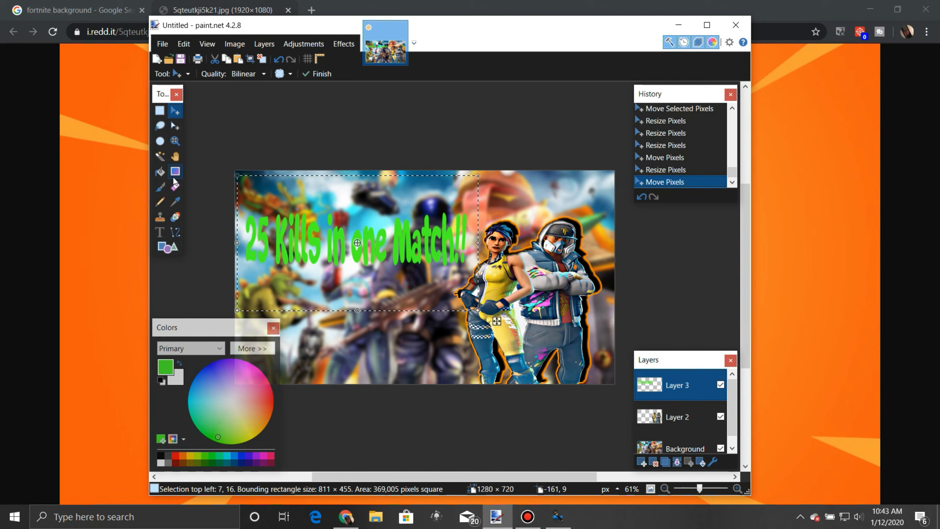
Step: Select all of the title's green letters across the layer with the Magic Wand, using 60% tolerance
left_click(163, 160)
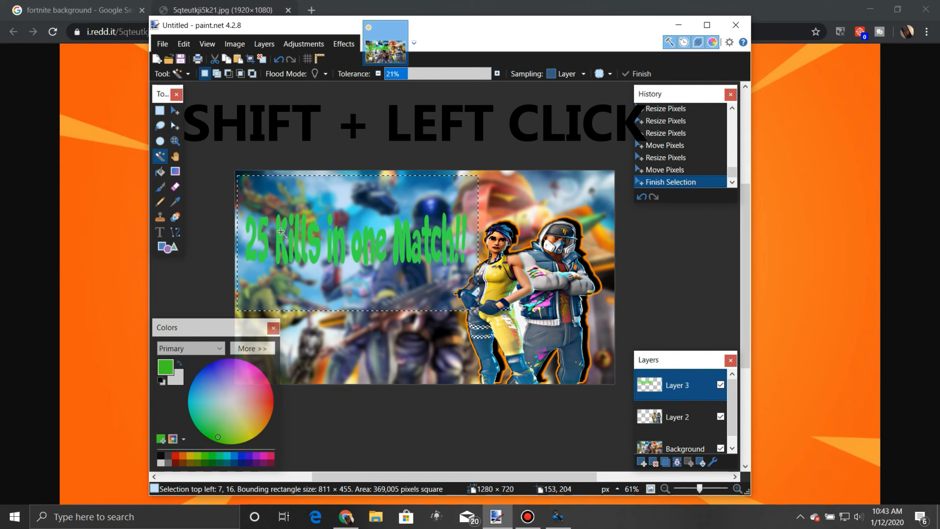
left_click(280, 231, "shift")
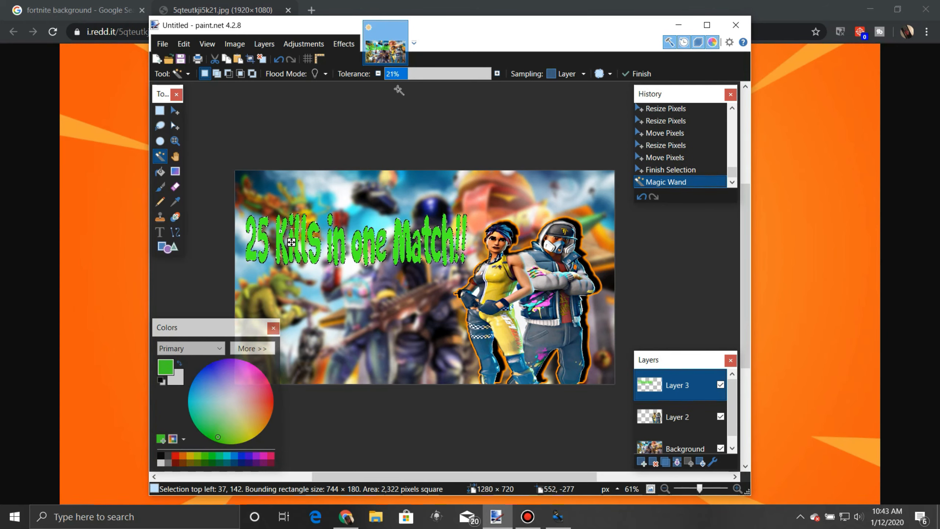
left_click_drag(413, 75, 449, 87)
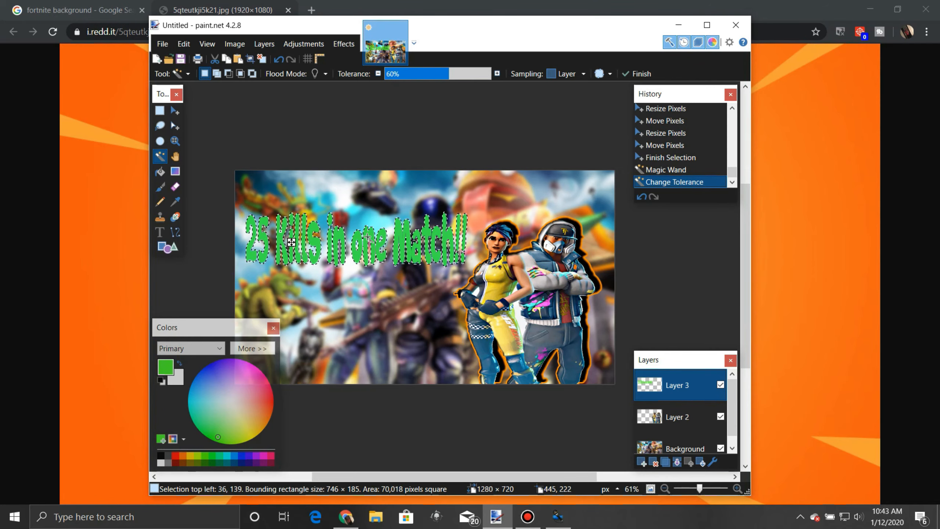
Step: Fill all selected title letters with the solid green primary color using the Paint Bucket, and deselect them
left_click(159, 177)
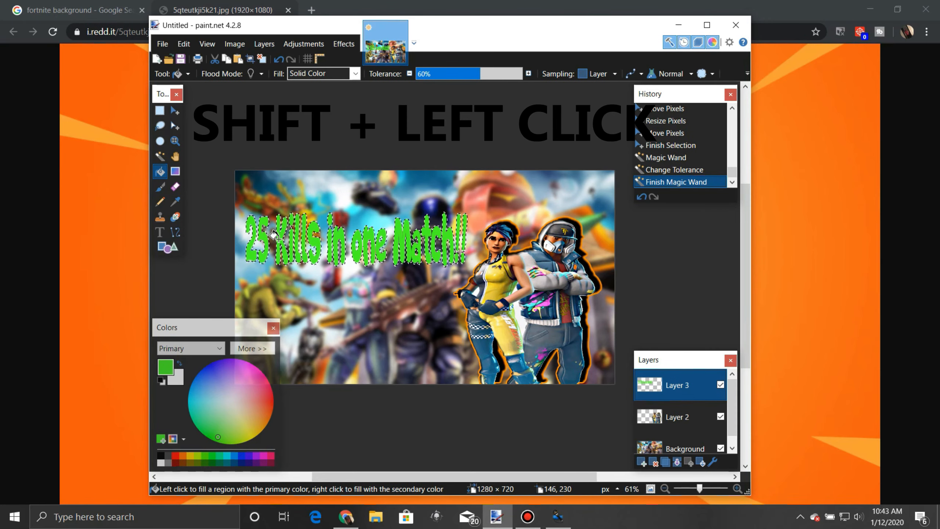
left_click(274, 235, "shift")
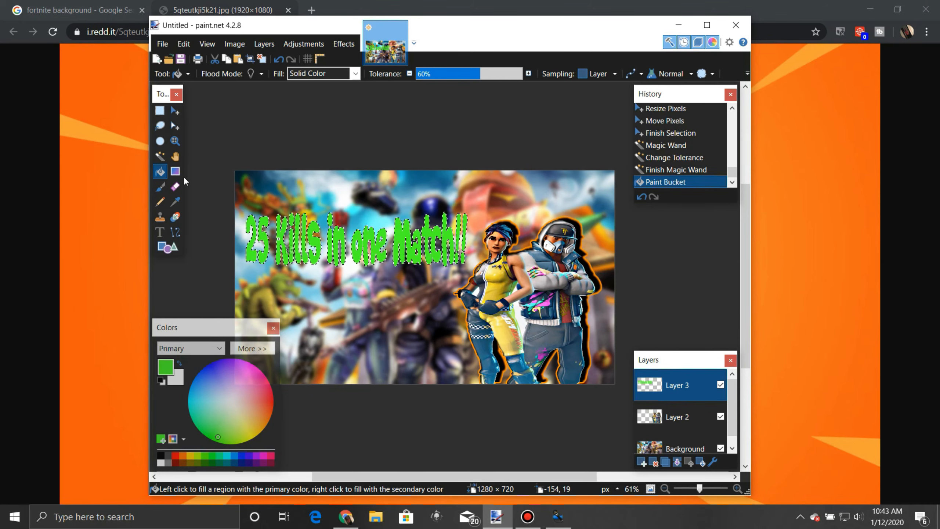
left_click(159, 156)
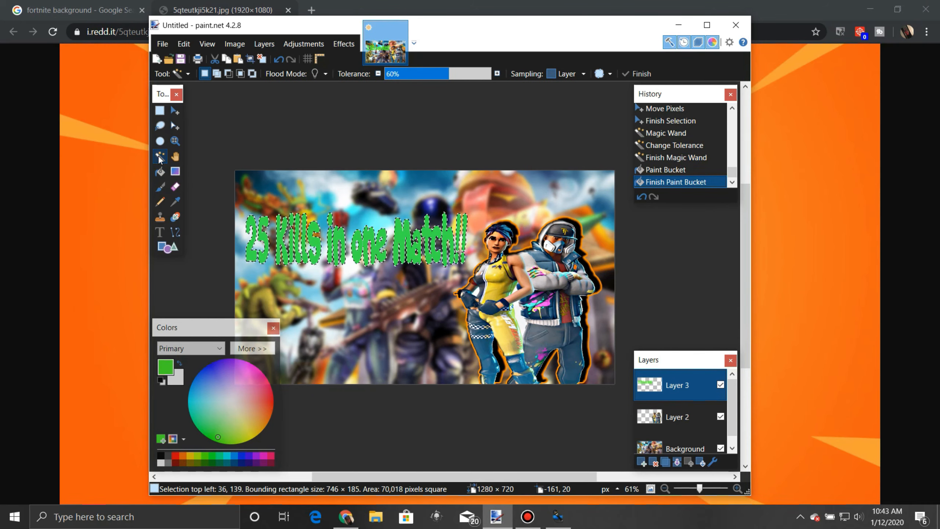
key("ctrl+d")
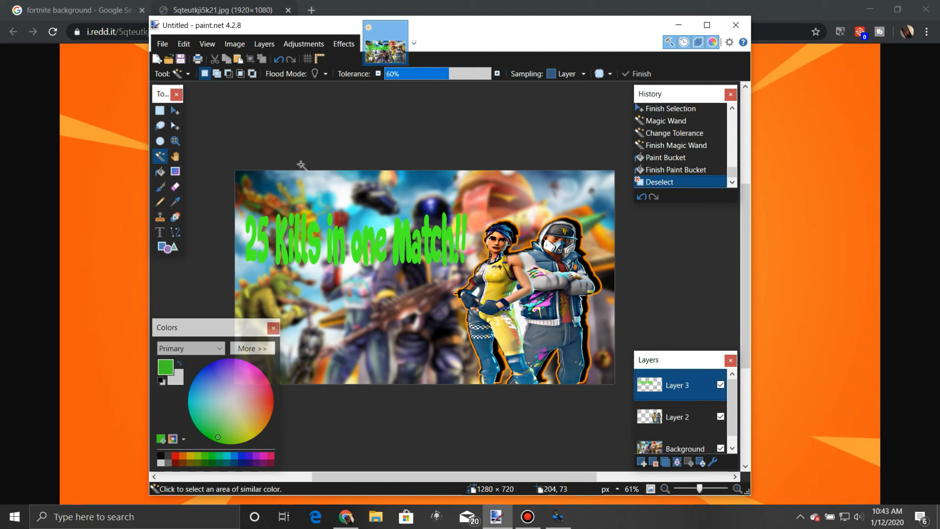
Step: Apply the Glow effect to the title with radius 8, brightness -100 and contrast 100
left_click(334, 46)
mouse_move(396, 153)
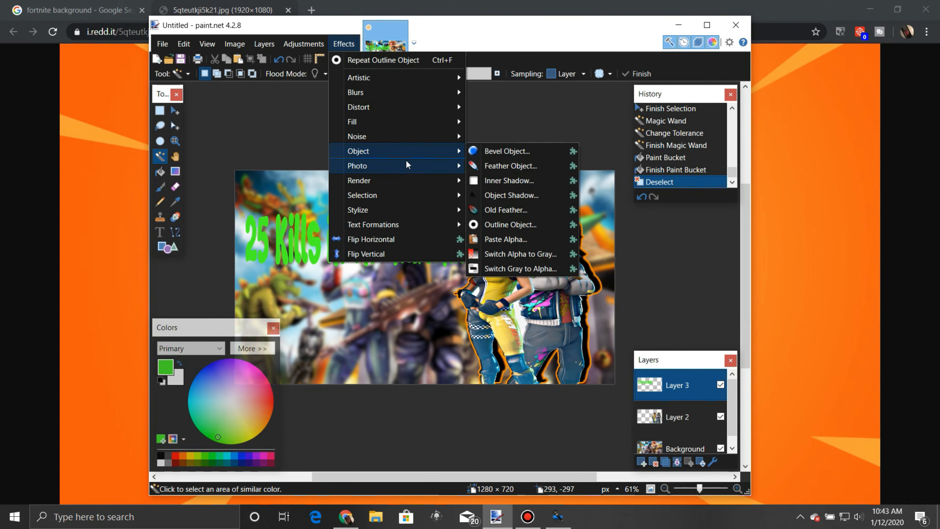
mouse_move(414, 168)
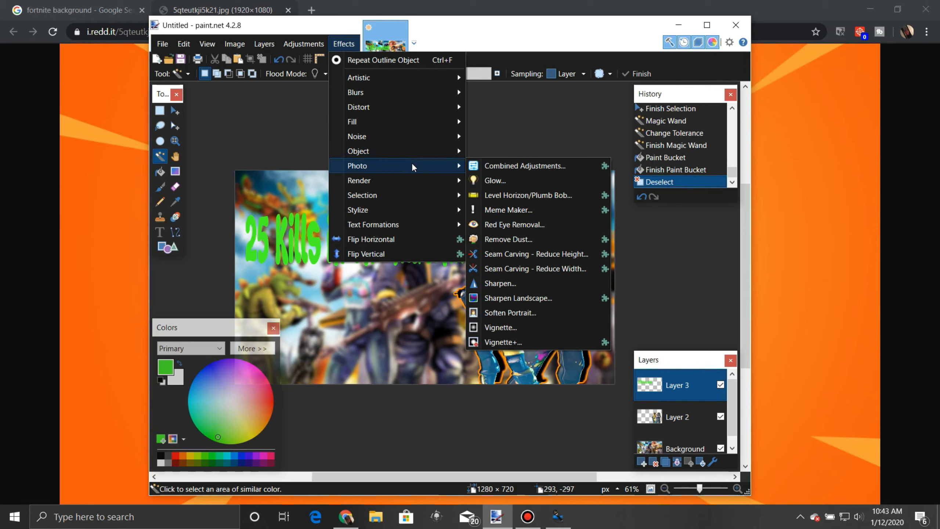
left_click(491, 179)
left_click_drag(413, 202, 643, 207)
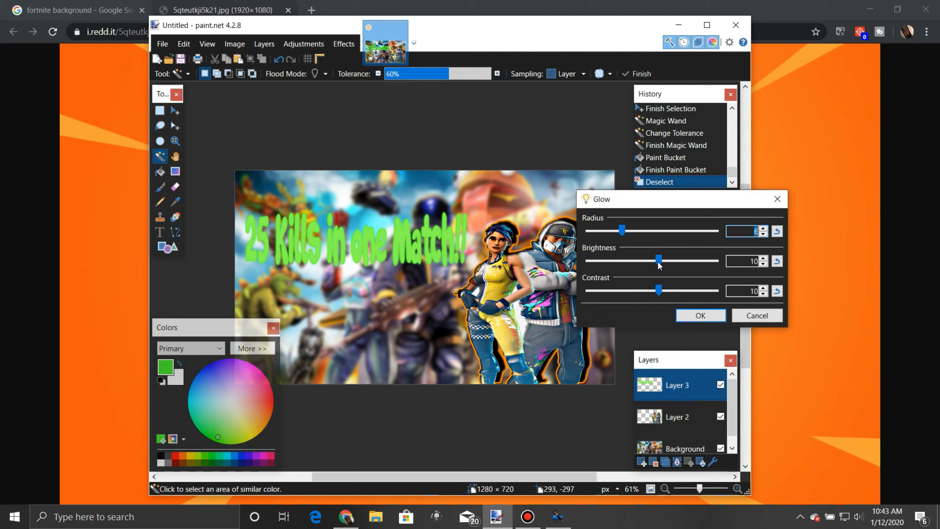
left_click_drag(658, 261, 587, 262)
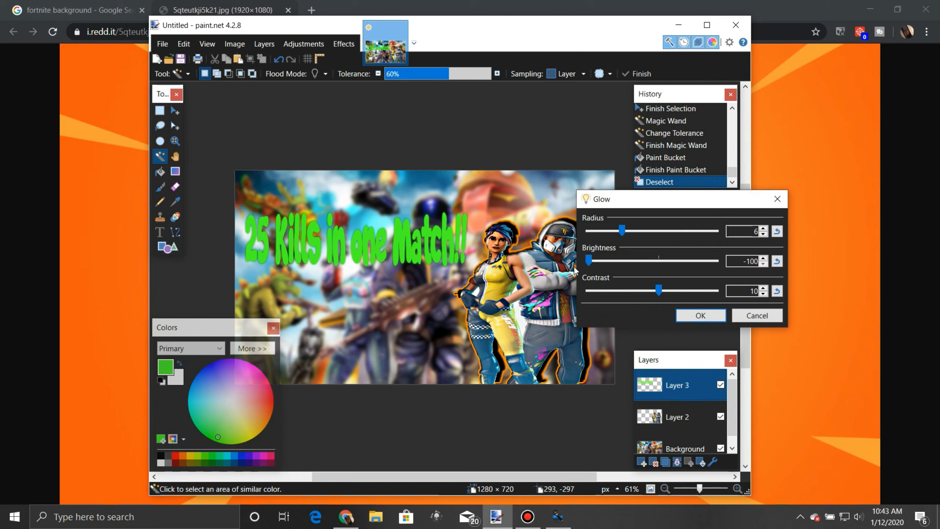
left_click_drag(623, 231, 778, 235)
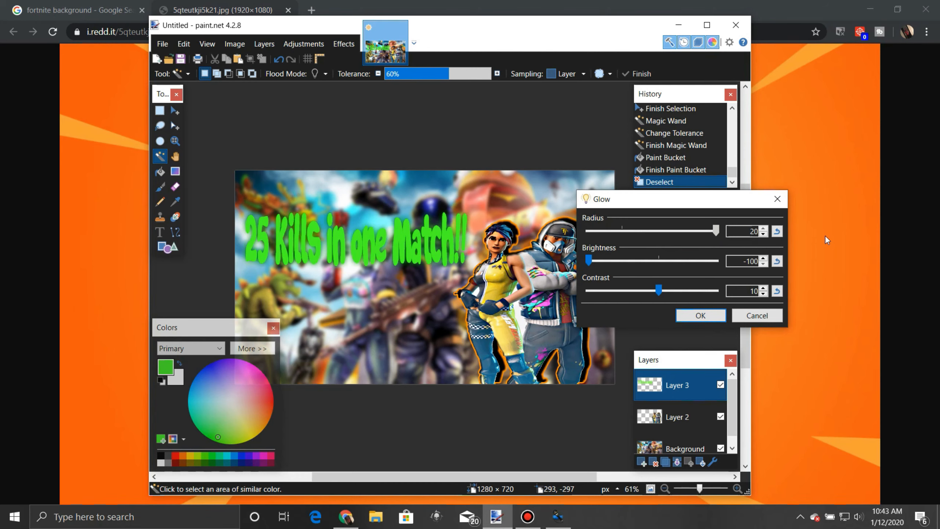
left_click_drag(715, 231, 632, 244)
left_click_drag(659, 291, 793, 287)
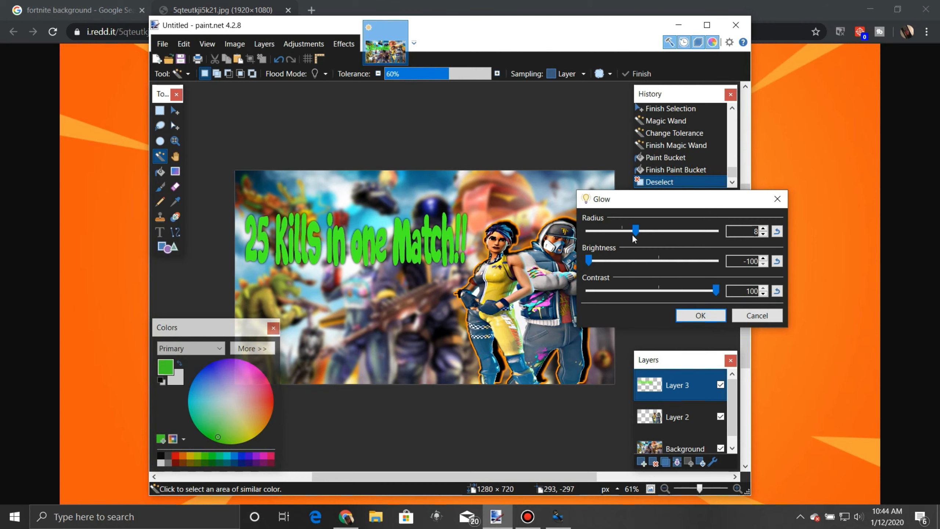
left_click(701, 316)
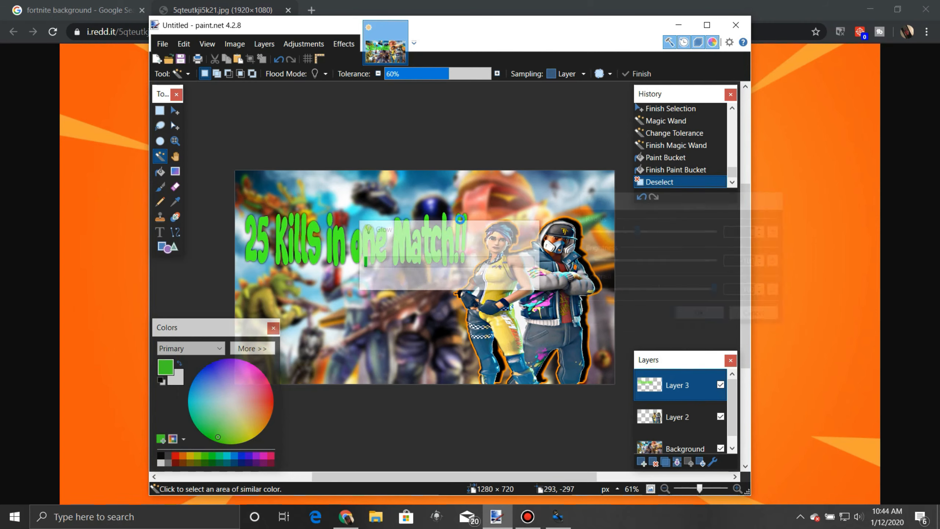
Step: Apply a black Inner Shadow to the title with light angle -45, shadow length 10, blur radius 2 and strength 1.00
left_click(343, 44)
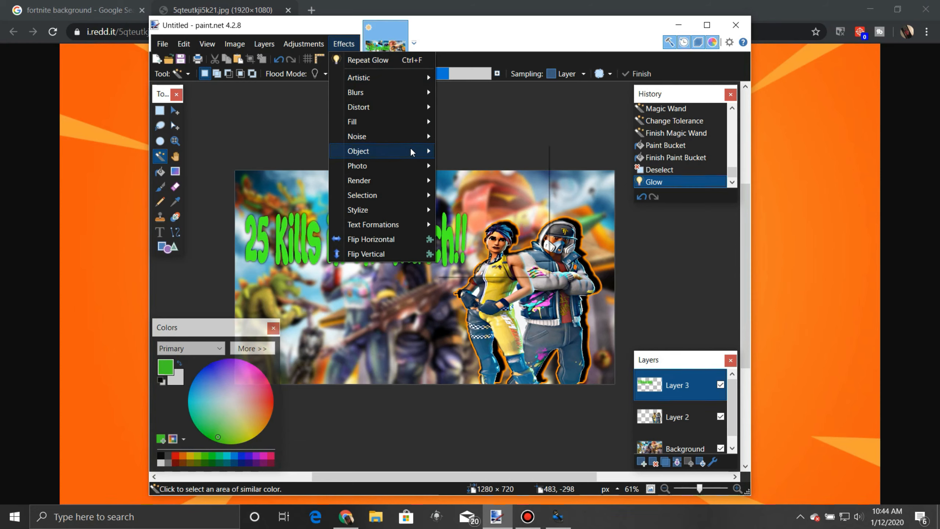
mouse_move(413, 151)
left_click(468, 181)
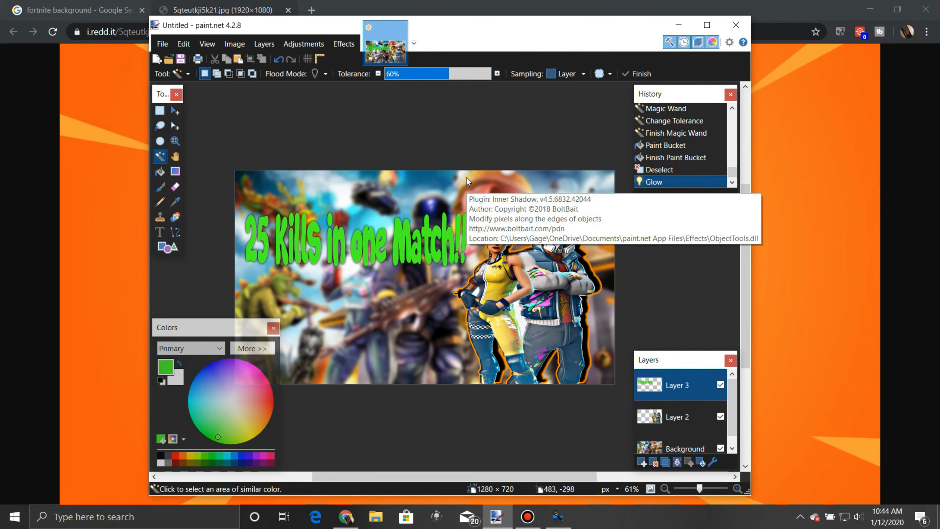
left_click_drag(441, 140, 556, 148)
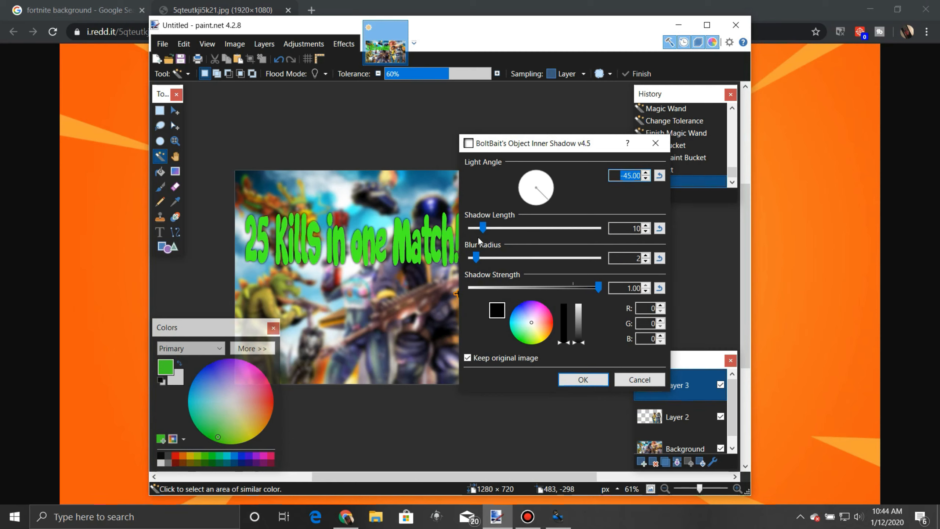
left_click(582, 380)
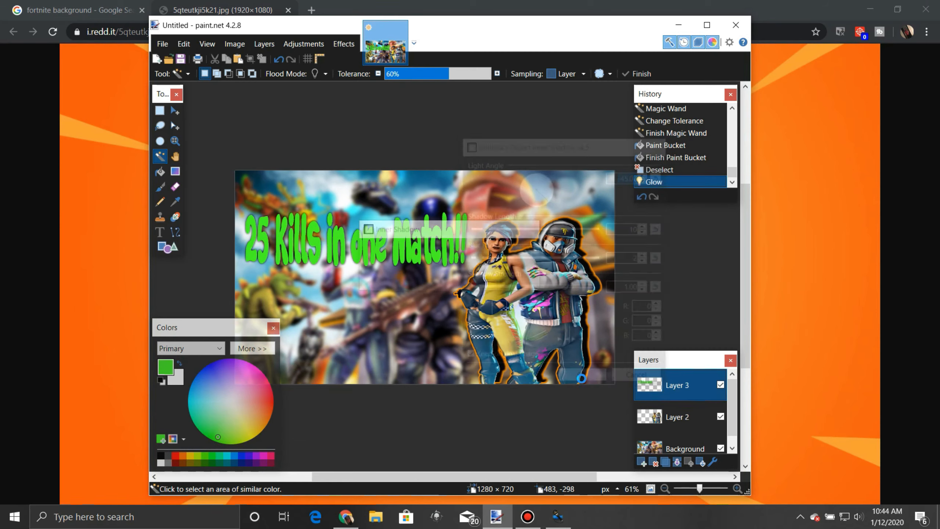
Step: Apply a black Object Shadow to the title with radius 4, offset 0.19 and -0.08, and strength 1.00
left_click(344, 49)
mouse_move(457, 151)
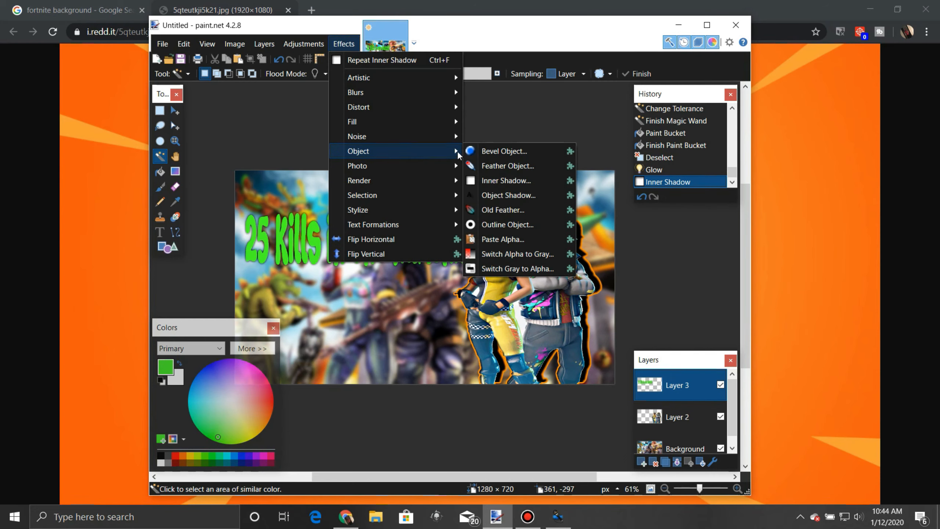
left_click(512, 197)
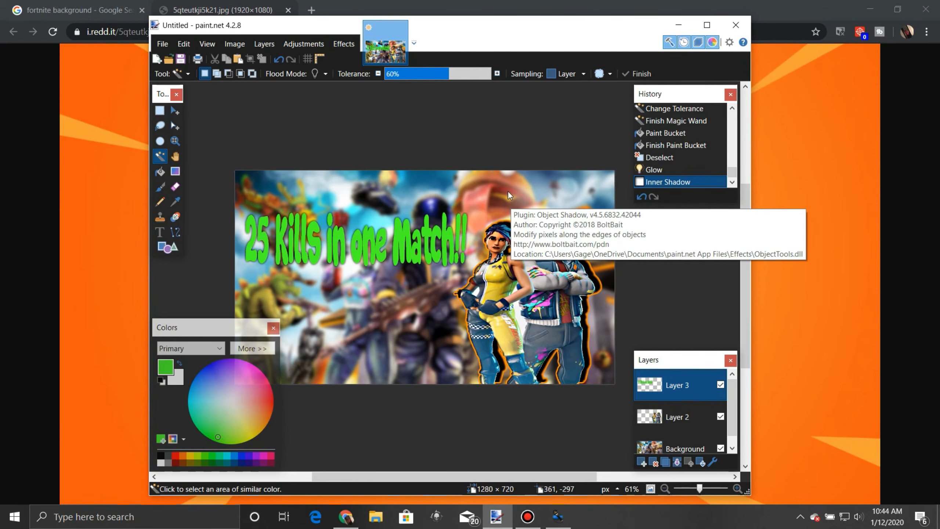
left_click_drag(429, 159, 617, 147)
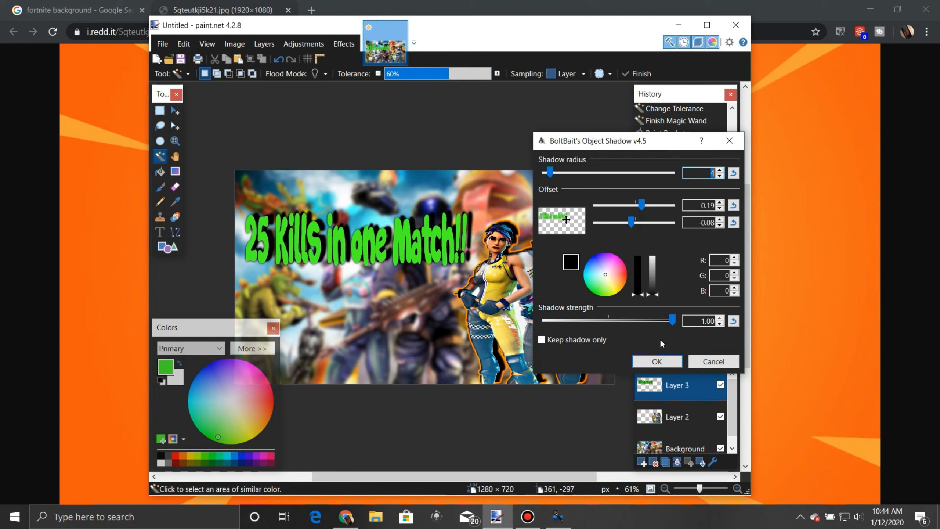
left_click(657, 361)
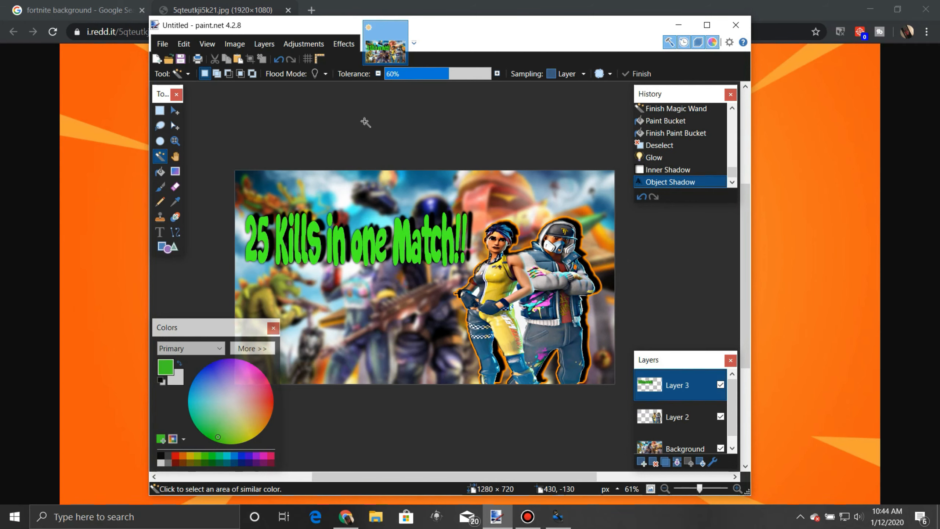
Step: Apply an Outline Object effect to the title with width 5 and orange color R 255, G 144, B 0, A 115
left_click(351, 45)
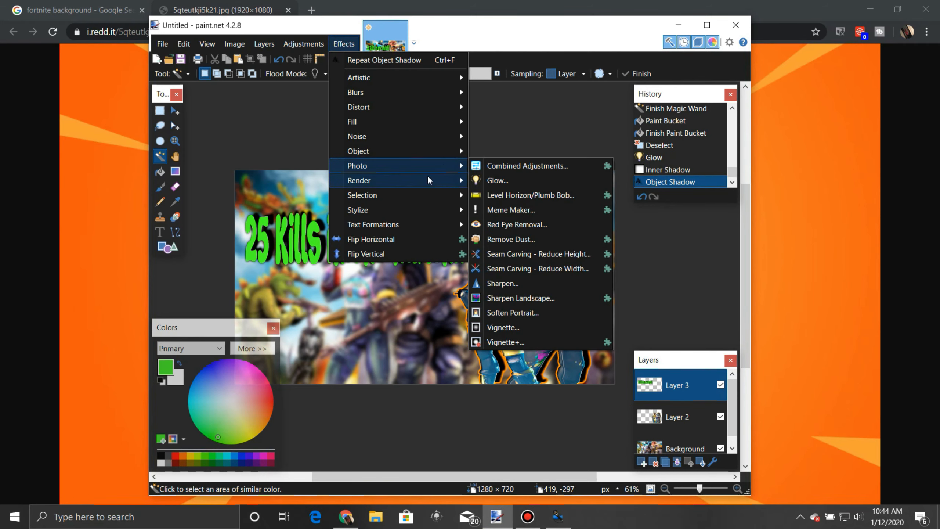
mouse_move(430, 152)
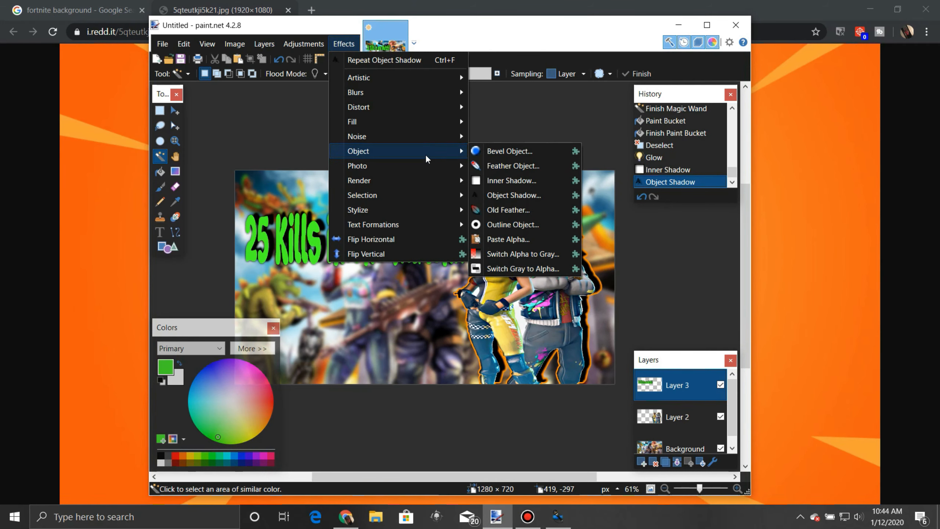
left_click(514, 225)
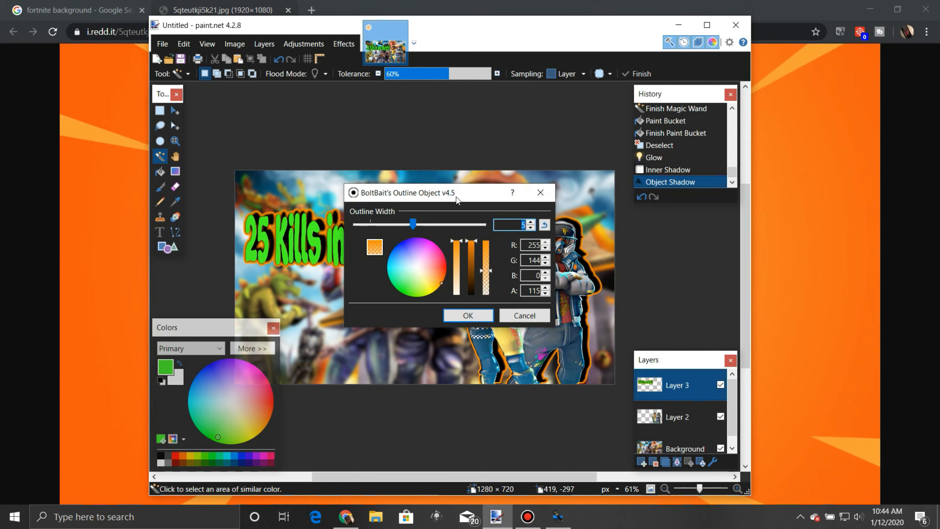
left_click_drag(456, 197, 693, 202)
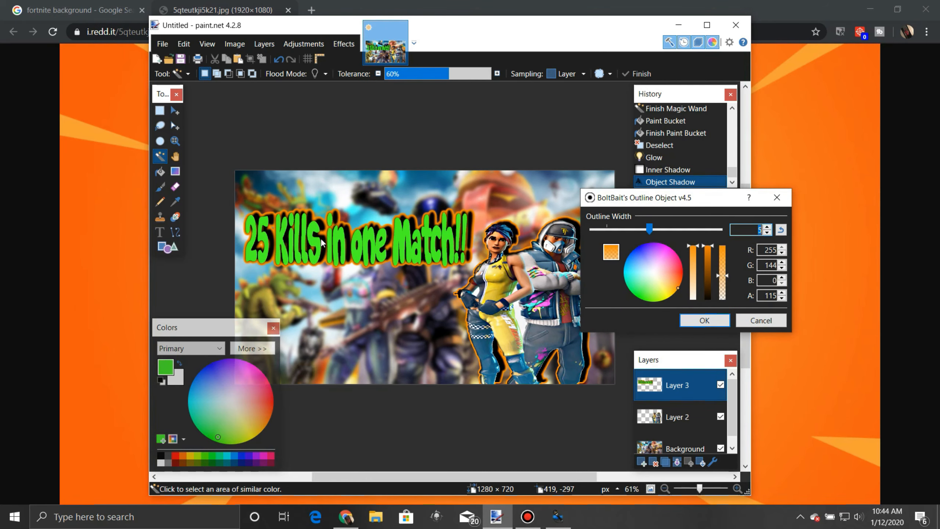
left_click(704, 321)
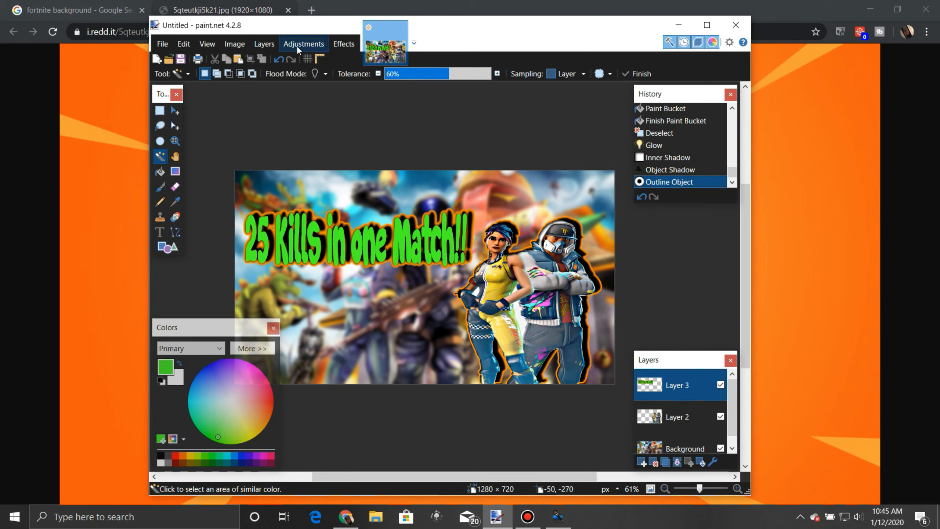
Step: Try the Bulge effect on the title with a bulge of 22 and a center of -0.51 and -0.40
left_click(343, 44)
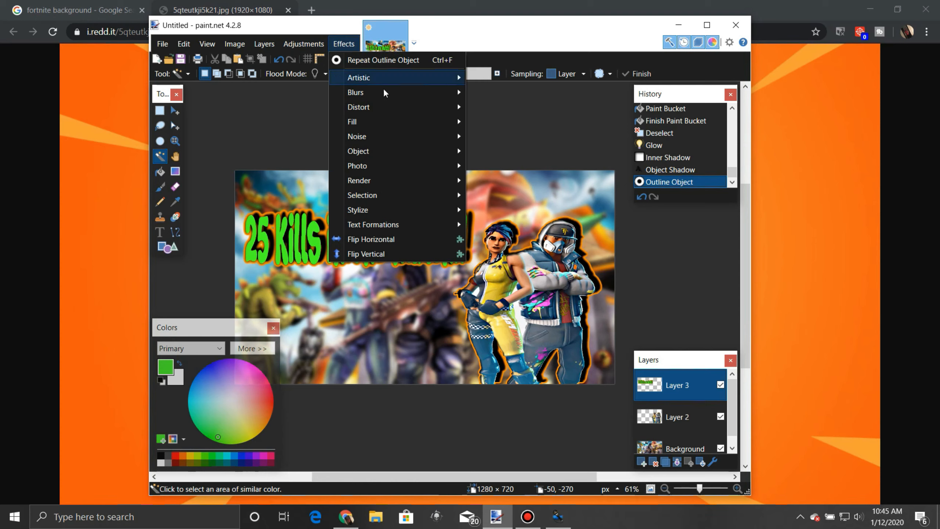
mouse_move(395, 109)
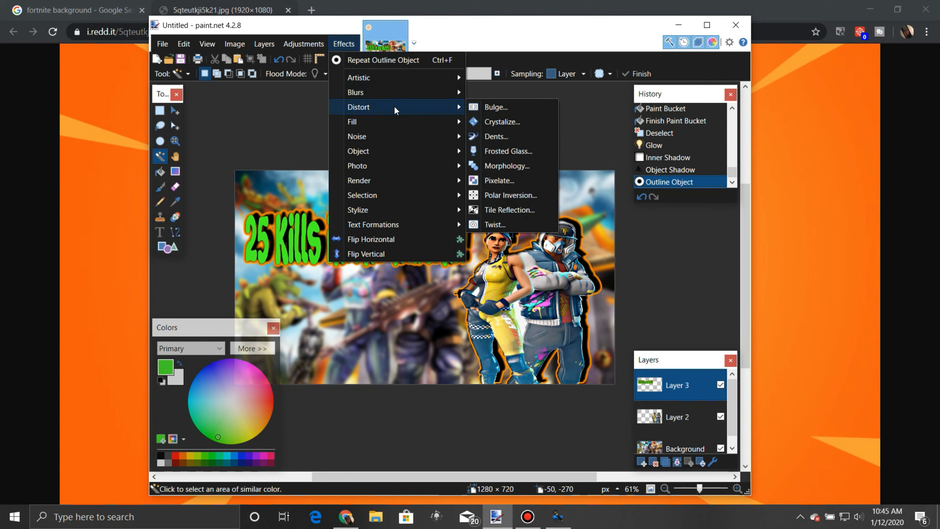
left_click(487, 108)
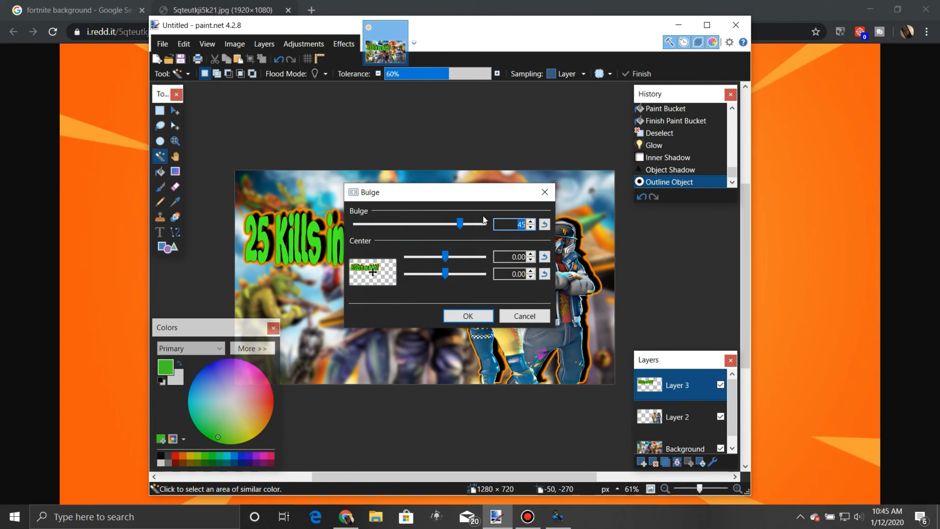
left_click_drag(444, 194, 593, 209)
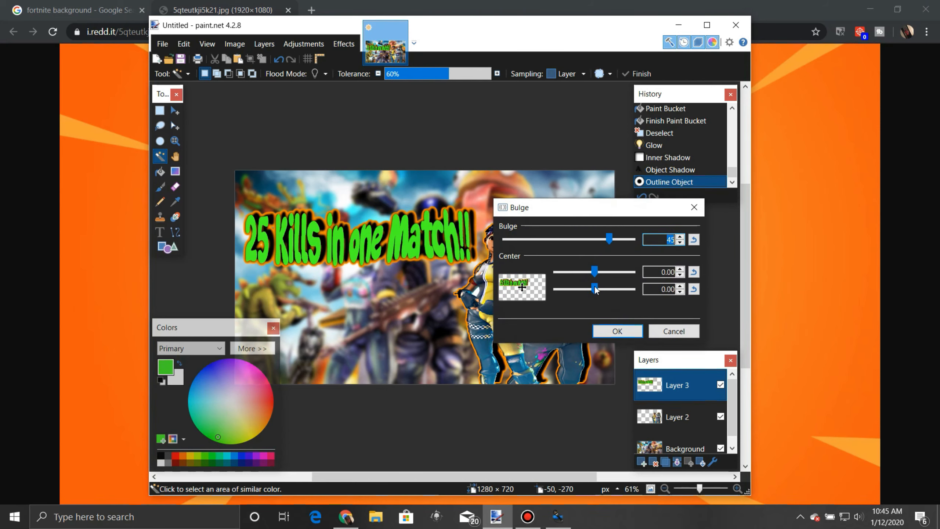
left_click_drag(594, 289, 579, 272)
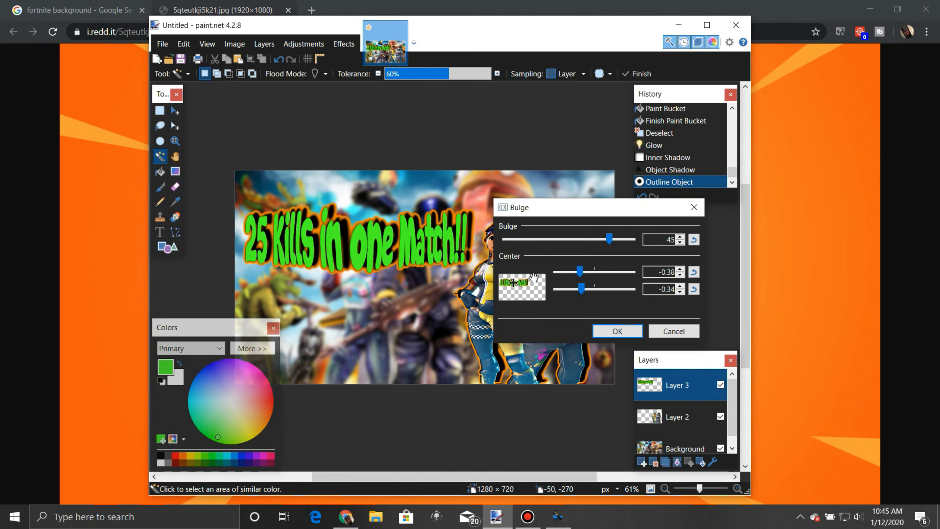
left_click_drag(513, 284, 516, 282)
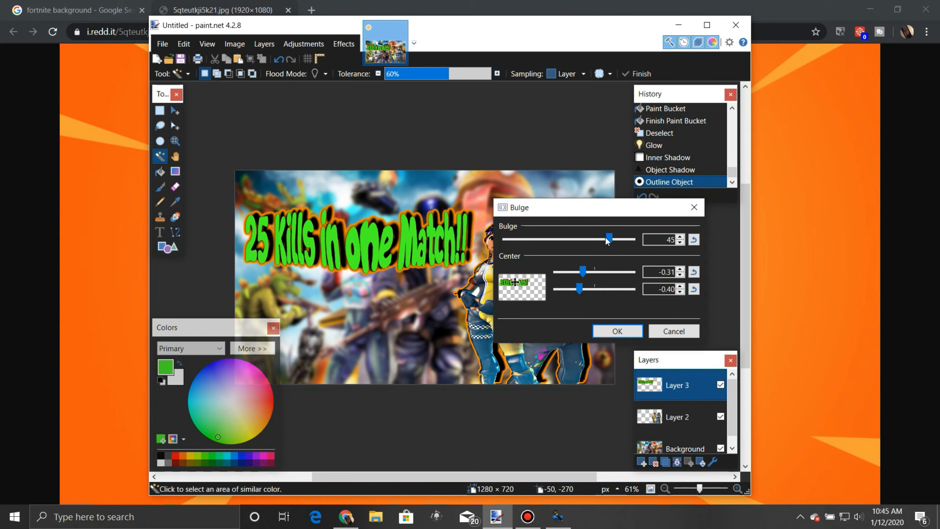
left_click_drag(606, 237, 576, 263)
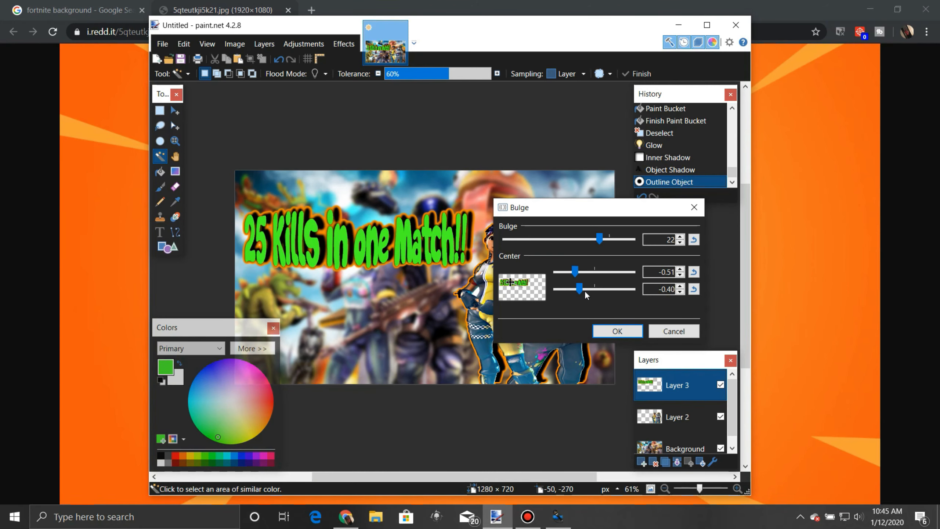
left_click(617, 332)
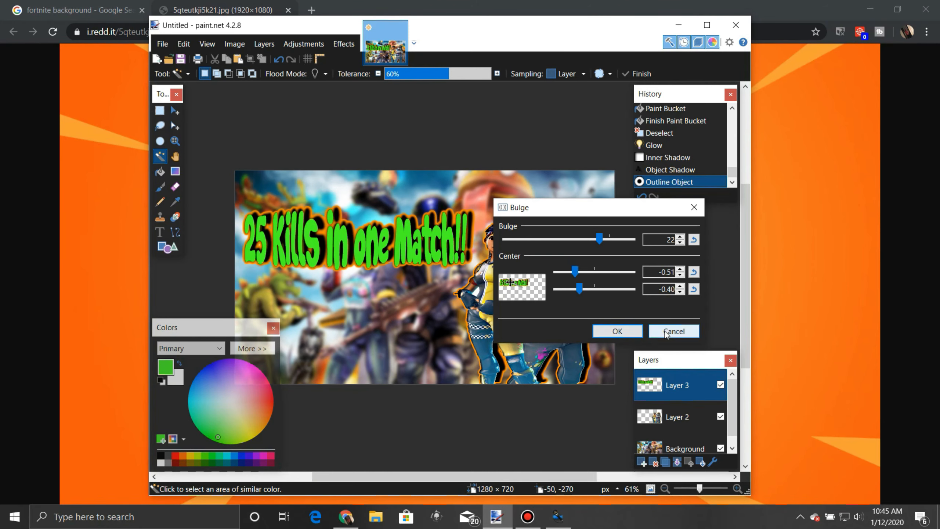
Step: Try Rotate / Zoom on the title layer with a vertical pan of -0.06, zoom 1.00 and a tilt of 23.77
left_click(335, 46)
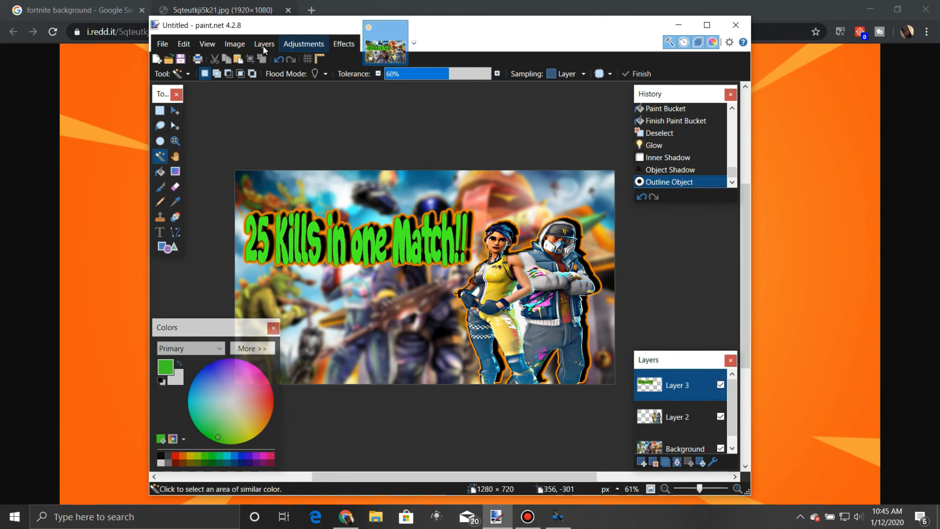
mouse_move(263, 46)
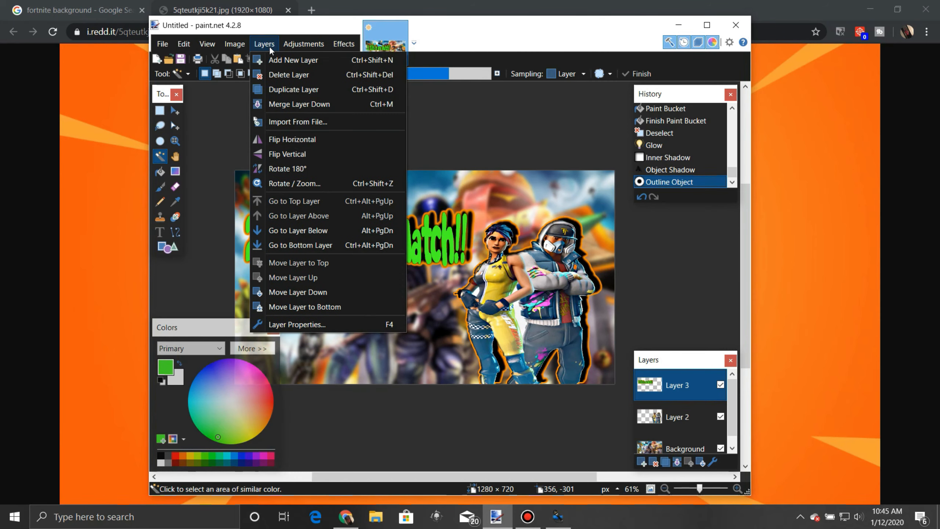
left_click(268, 46)
left_click(304, 43)
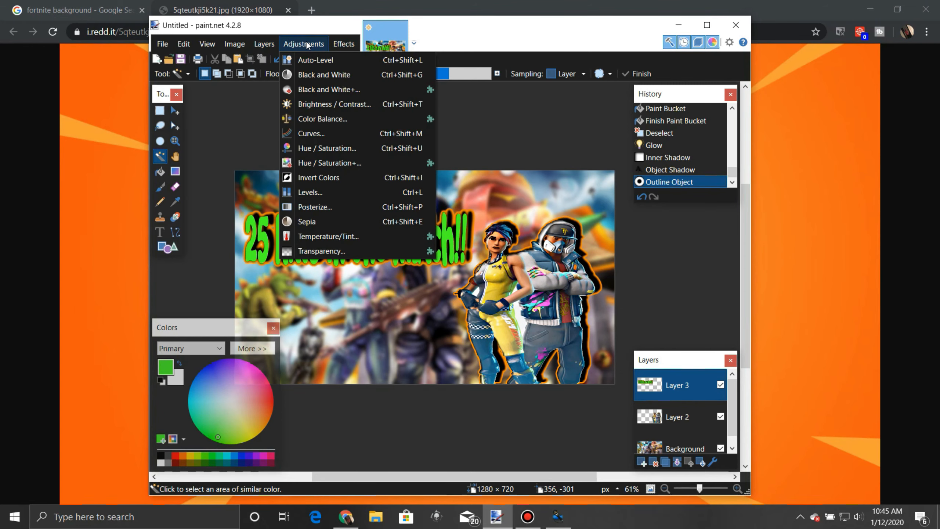
mouse_move(269, 45)
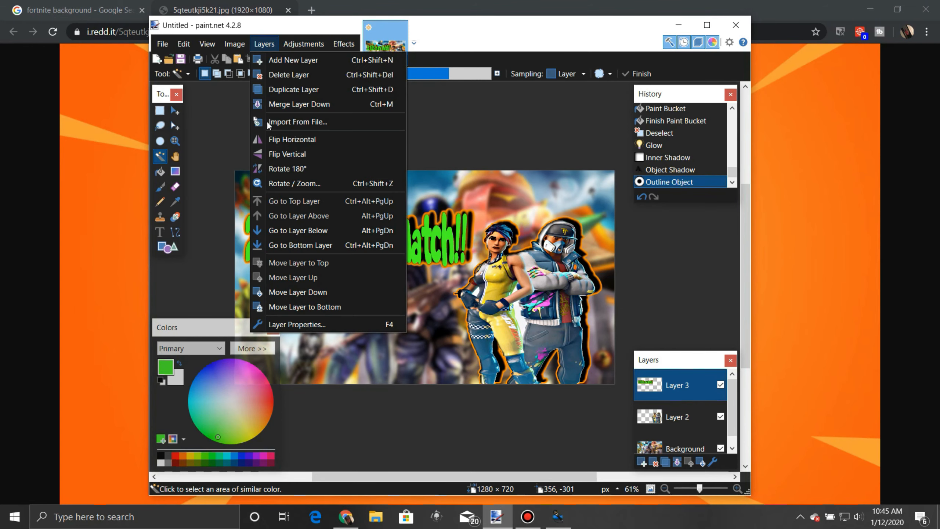
left_click(292, 184)
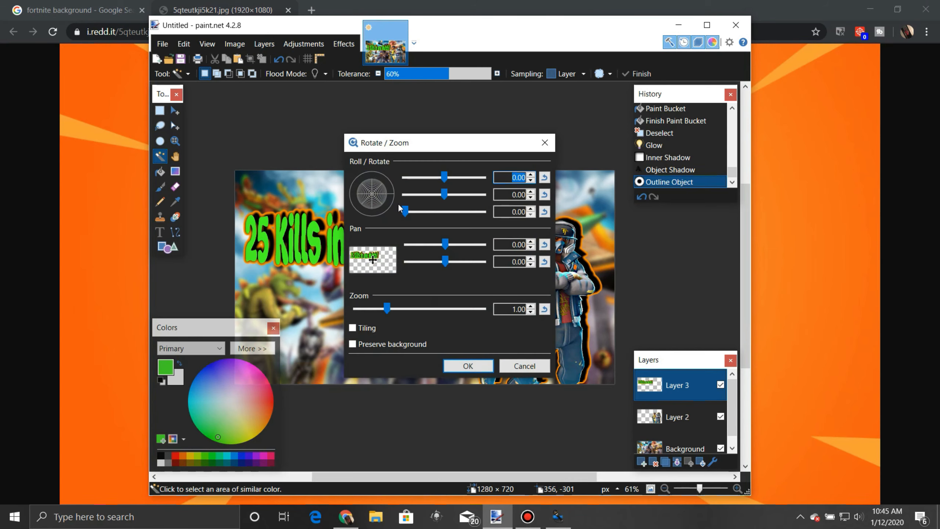
left_click_drag(411, 148, 611, 163)
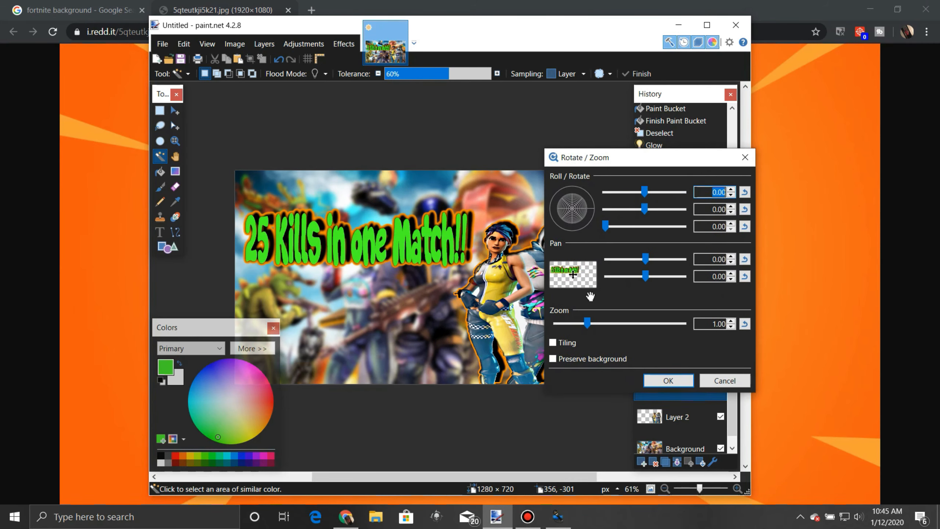
left_click_drag(646, 276, 645, 278)
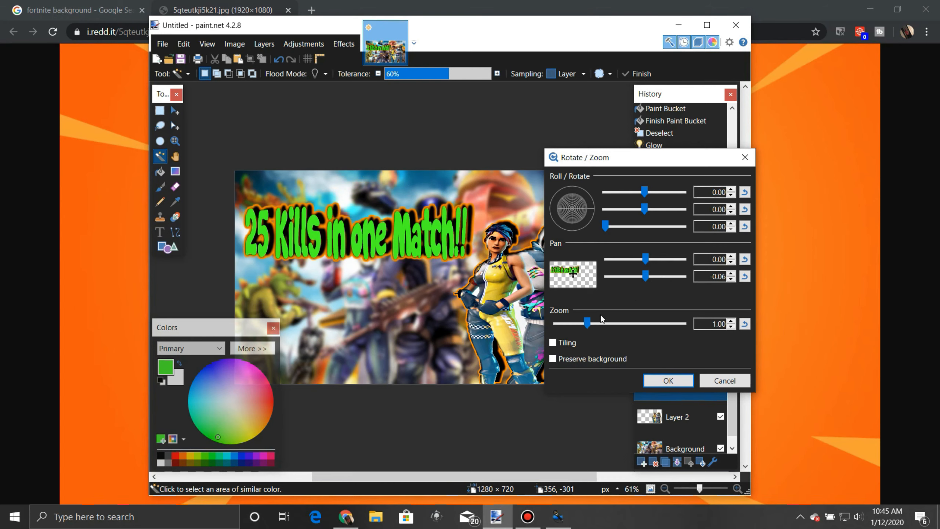
left_click_drag(584, 323, 589, 322)
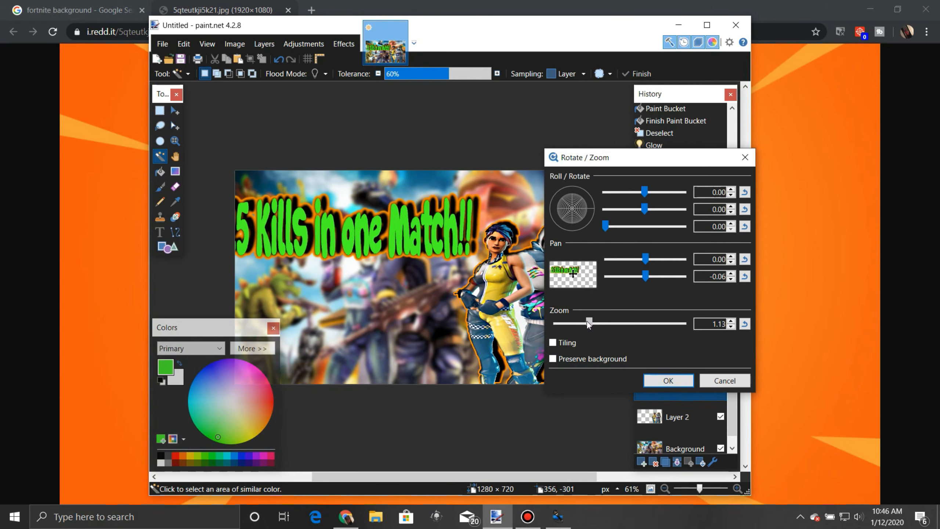
left_click(745, 324)
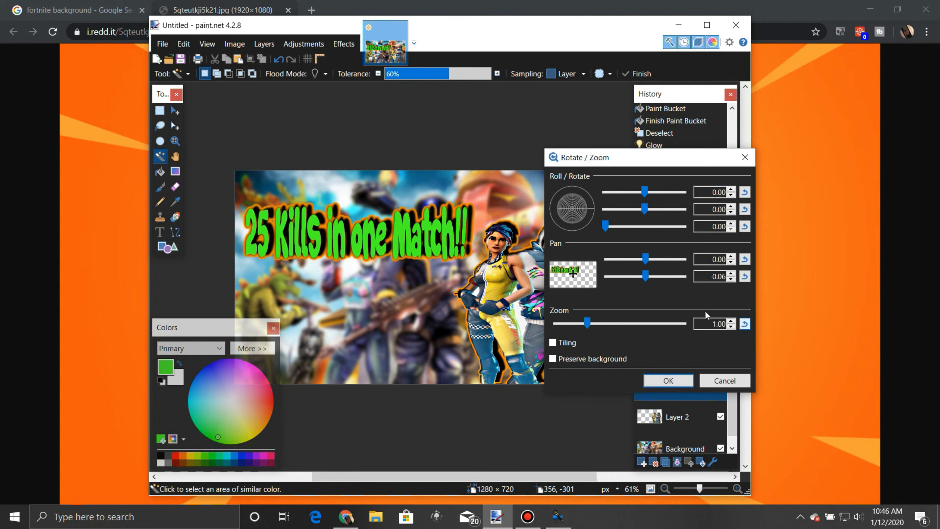
mouse_move(615, 227)
left_mouse_down()
mouse_move(633, 231)
mouse_move(605, 232)
mouse_move(692, 244)
mouse_move(611, 232)
mouse_move(626, 227)
mouse_move(609, 219)
mouse_move(628, 220)
mouse_move(619, 216)
mouse_move(581, 223)
mouse_move(655, 236)
mouse_move(626, 240)
left_mouse_up()
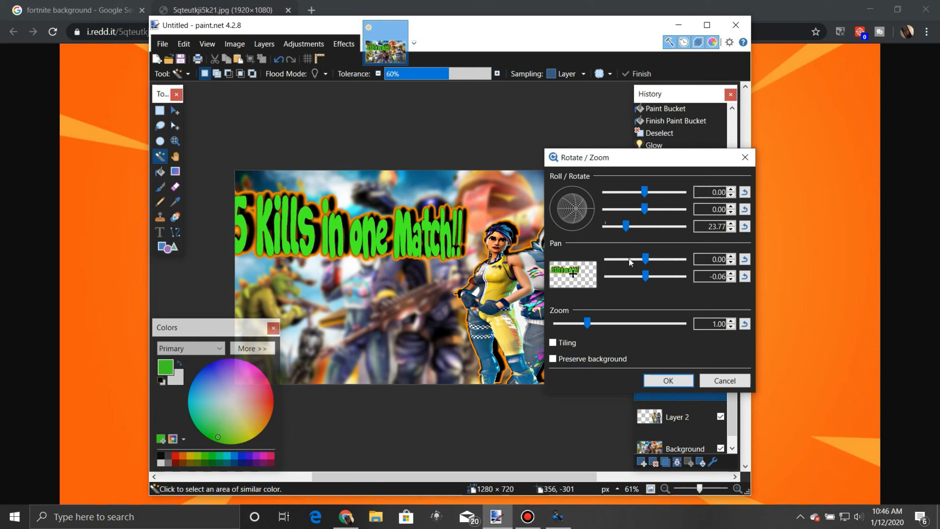
left_click(713, 377)
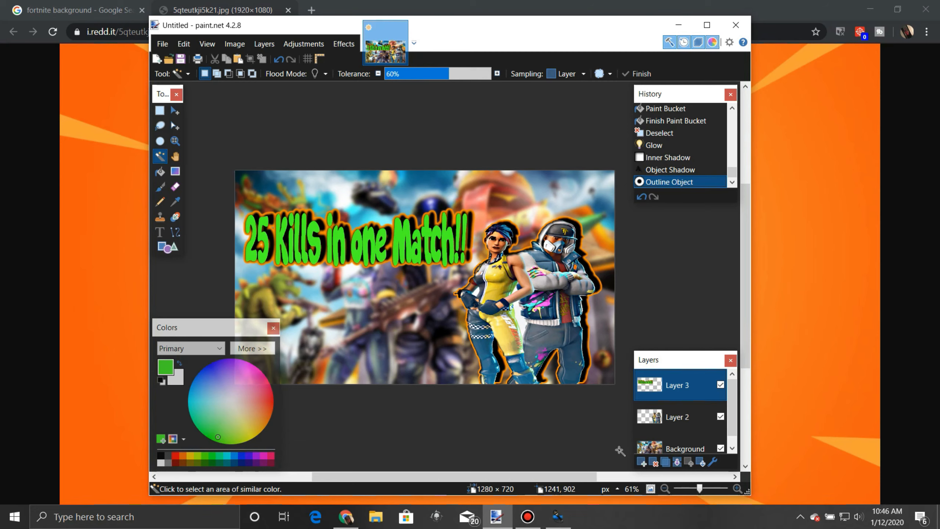
Step: Add a new layer and place the green text "Part 5" in Soft Marshmallow size 70 near the image's lower-left corner
left_click(642, 462)
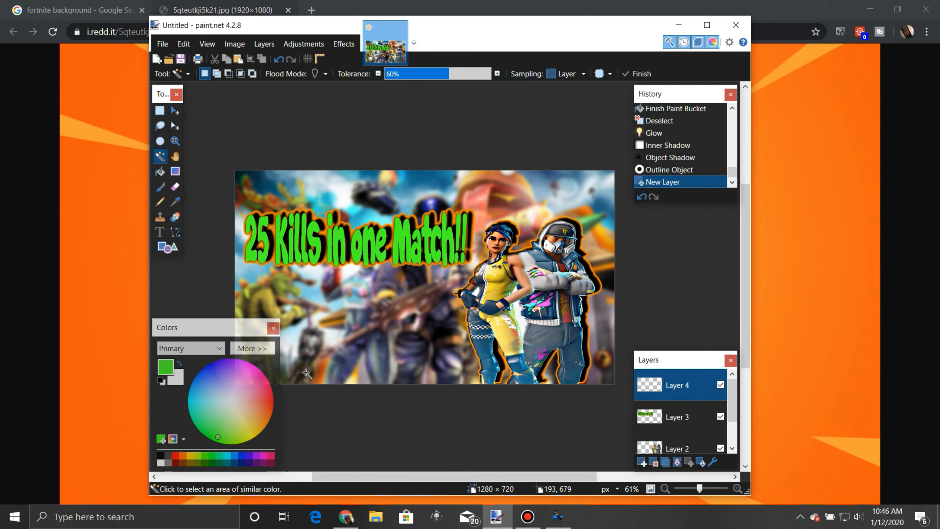
left_click(160, 232)
left_click(295, 340)
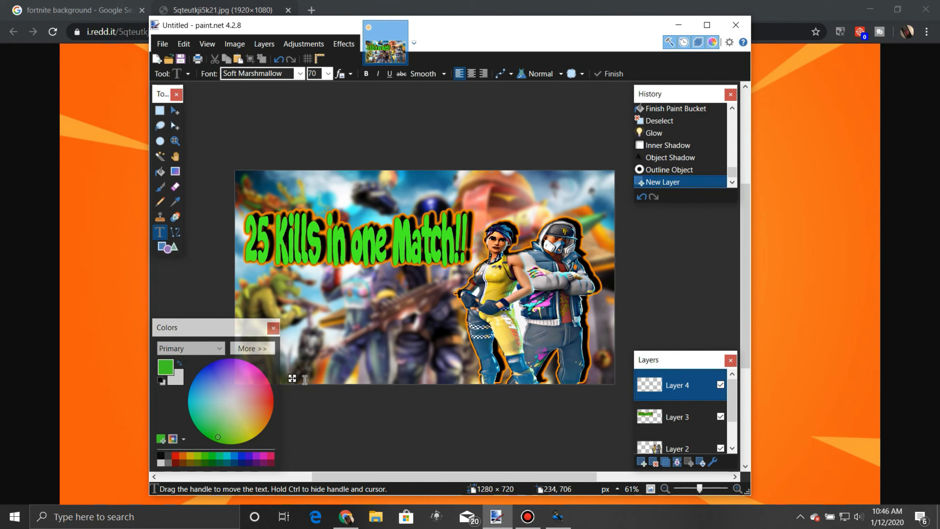
type("Pa")
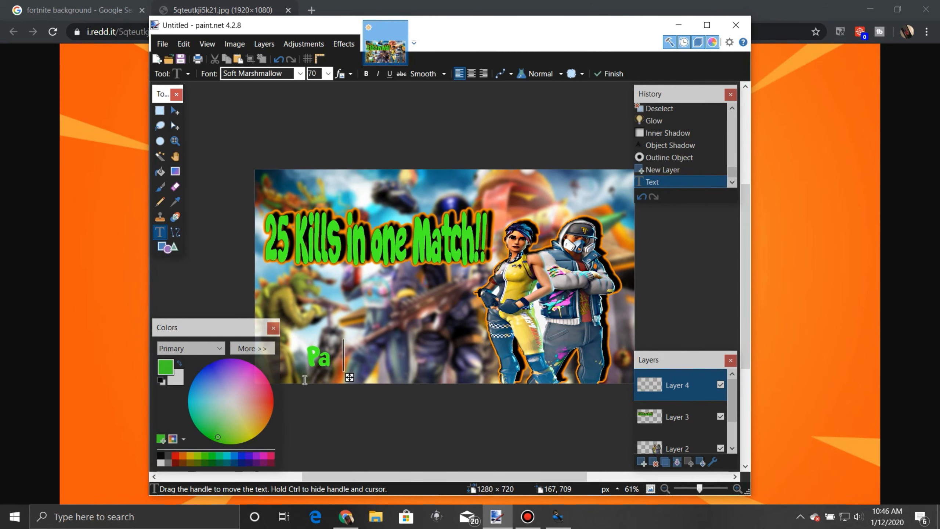
type("rt 1")
key("BackSpace")
key("BackSpace")
type("5")
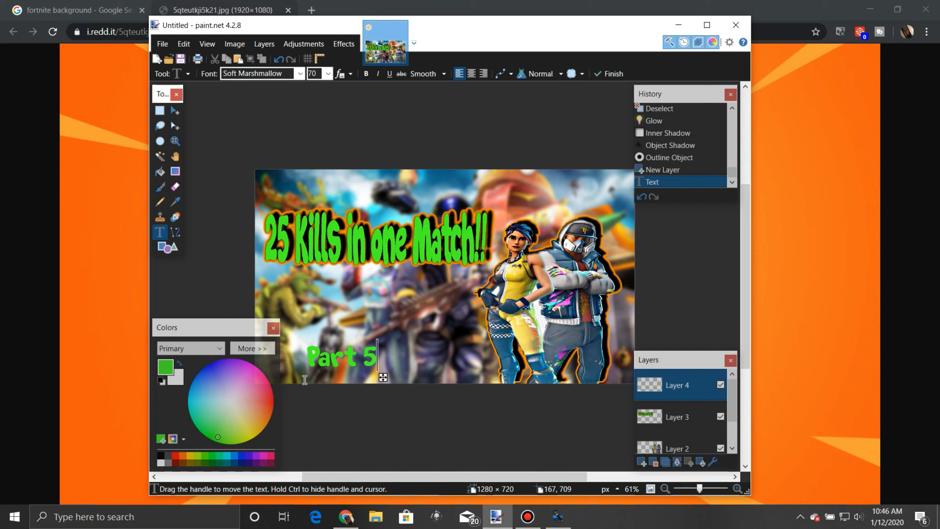
left_click_drag(383, 377, 355, 390)
Step: Apply the Glow effect to the "Part 5" text
left_click(344, 44)
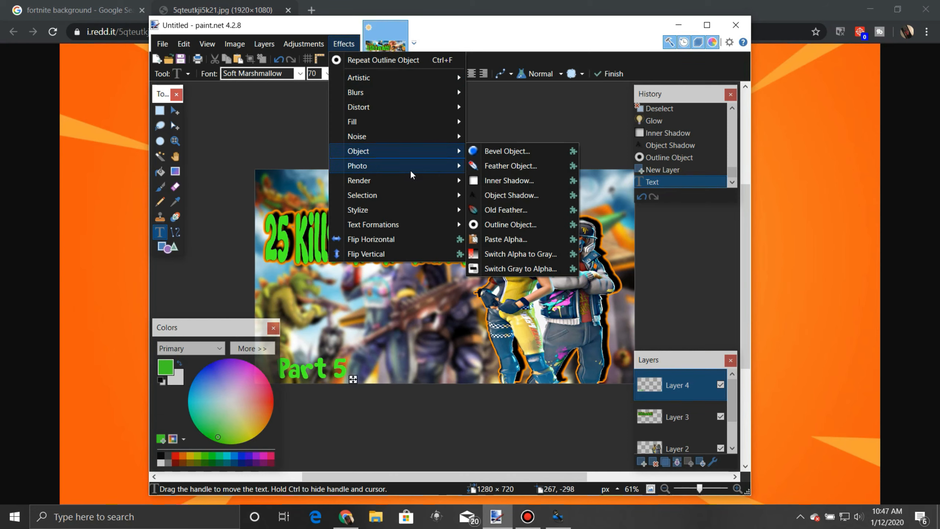
mouse_move(411, 169)
left_click(487, 181)
left_click(473, 314)
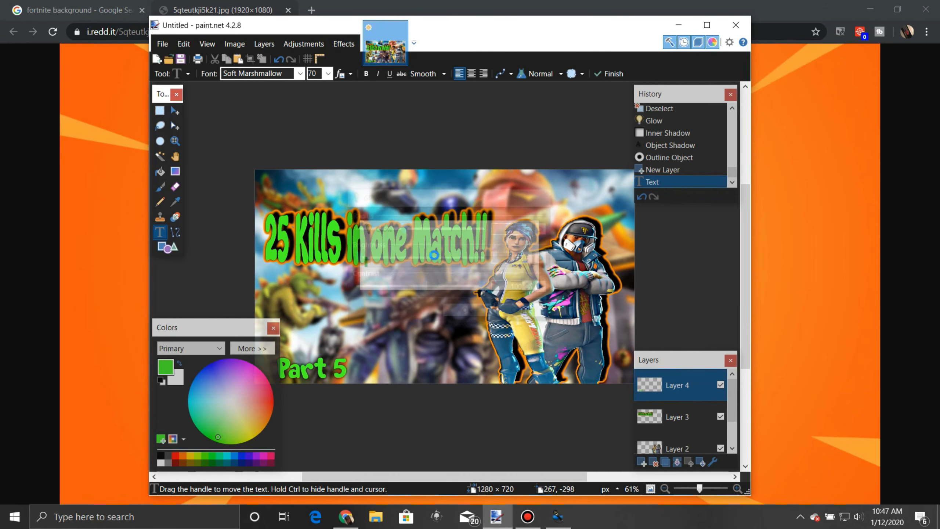
Step: Apply a black Inner Shadow to "Part 5" with light angle -45, shadow length 10, blur radius 2 and strength 1.00
left_click(344, 44)
mouse_move(420, 152)
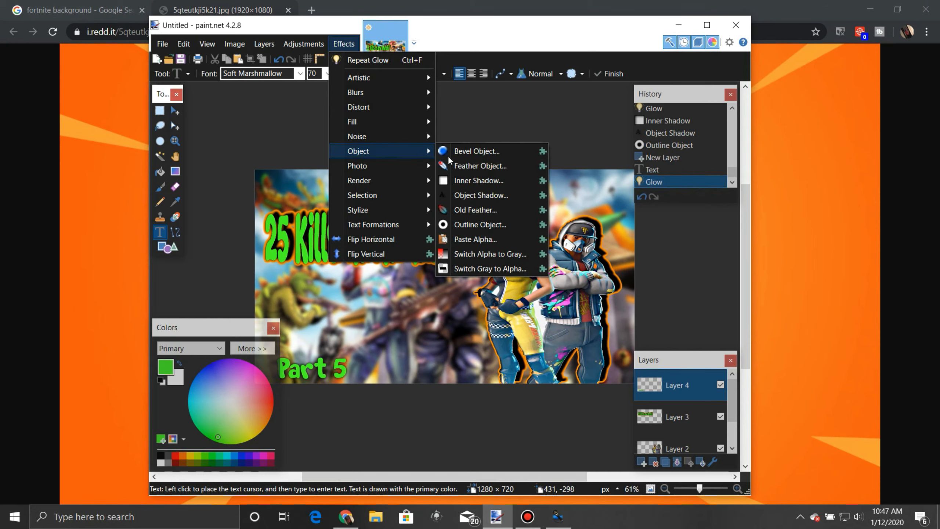
left_click(465, 180)
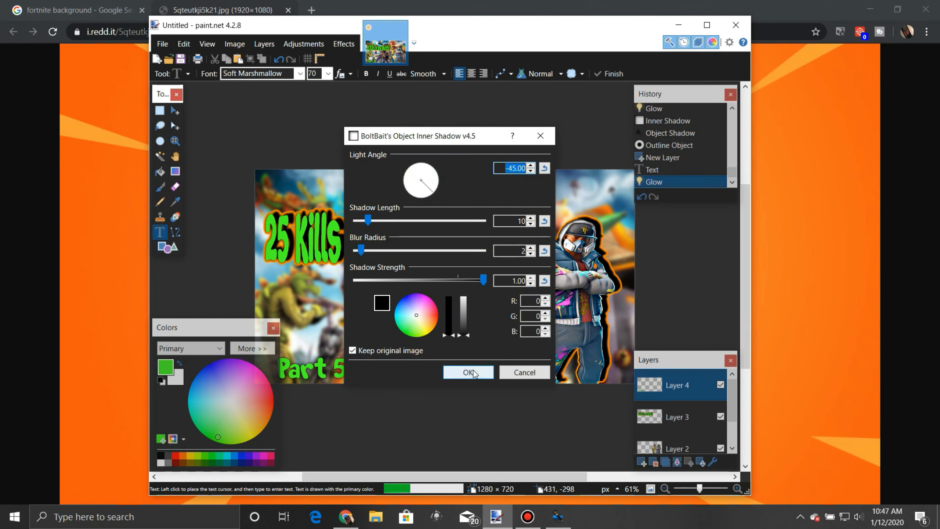
left_click(466, 367)
Step: Apply a black Object Shadow to "Part 5" with radius 4, offset 0.19 and -0.08, and strength 1.00
left_click(343, 44)
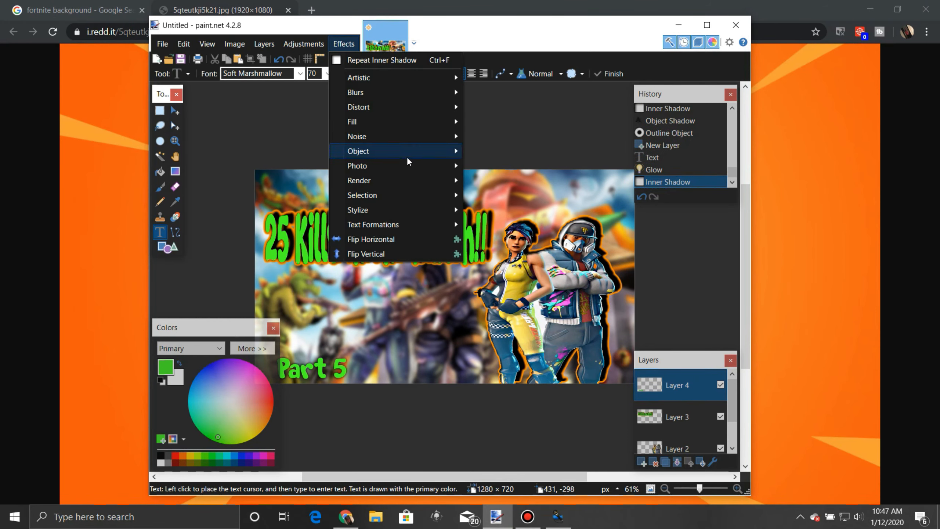
mouse_move(416, 152)
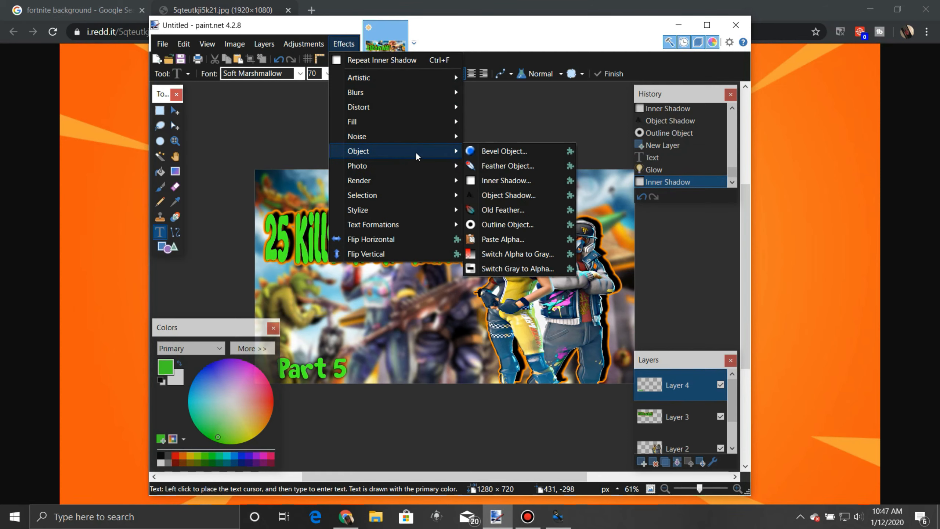
left_click(521, 195)
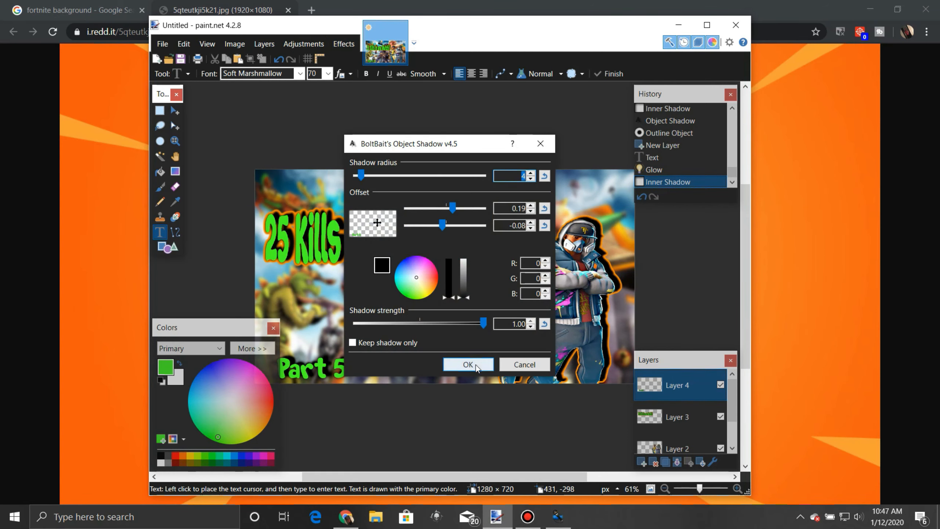
left_click(463, 363)
Step: Apply the Outline Object effect to the "Part 5" text
left_click(345, 44)
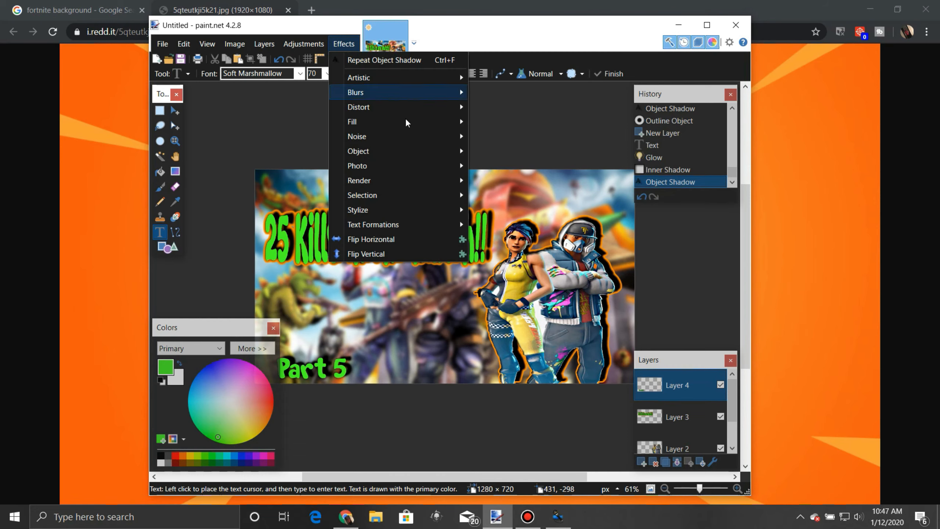
mouse_move(411, 147)
left_click(505, 224)
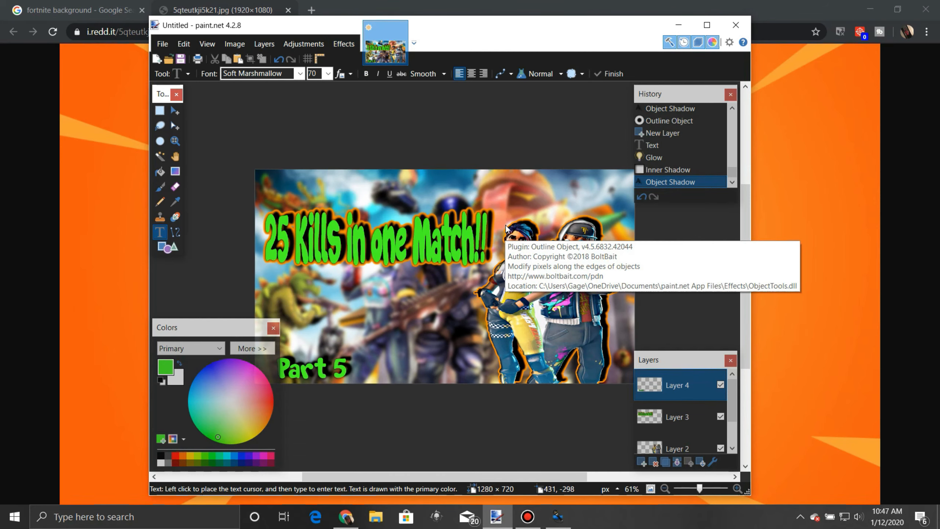
left_click(469, 315)
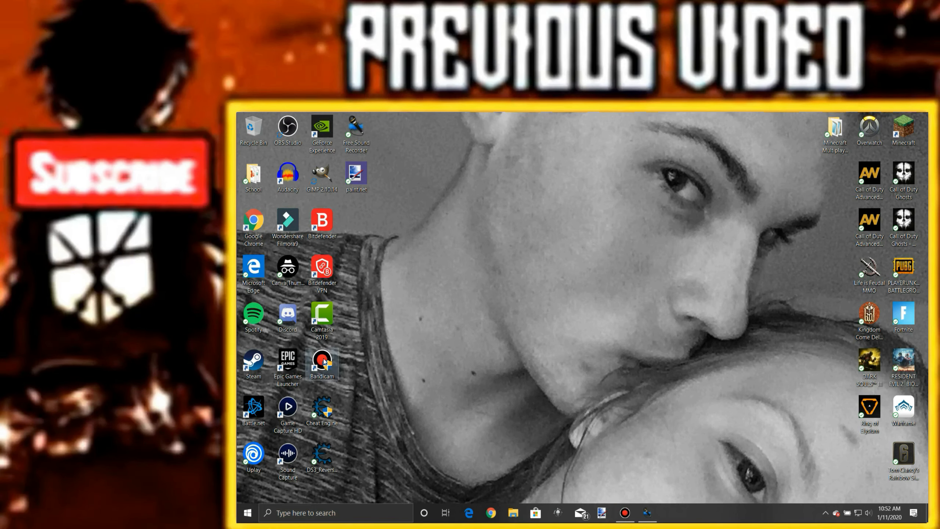
double_click(335, 356)
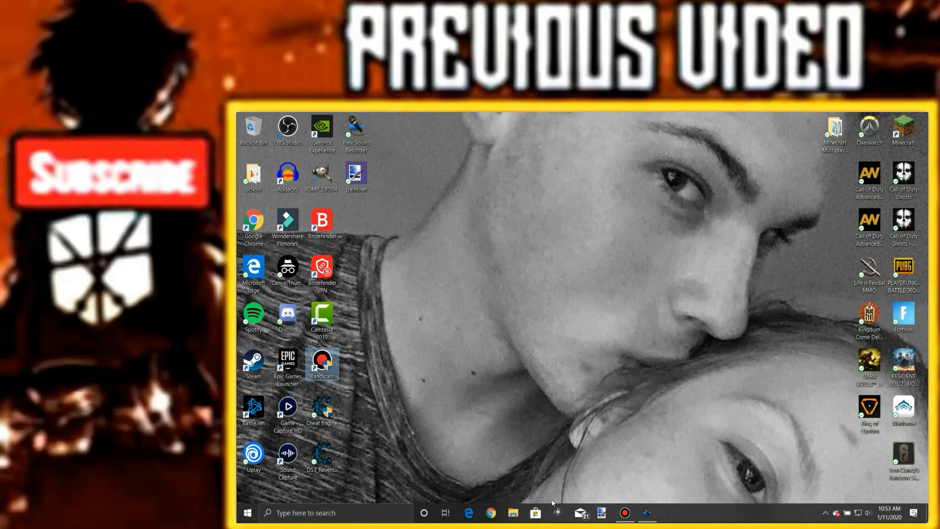